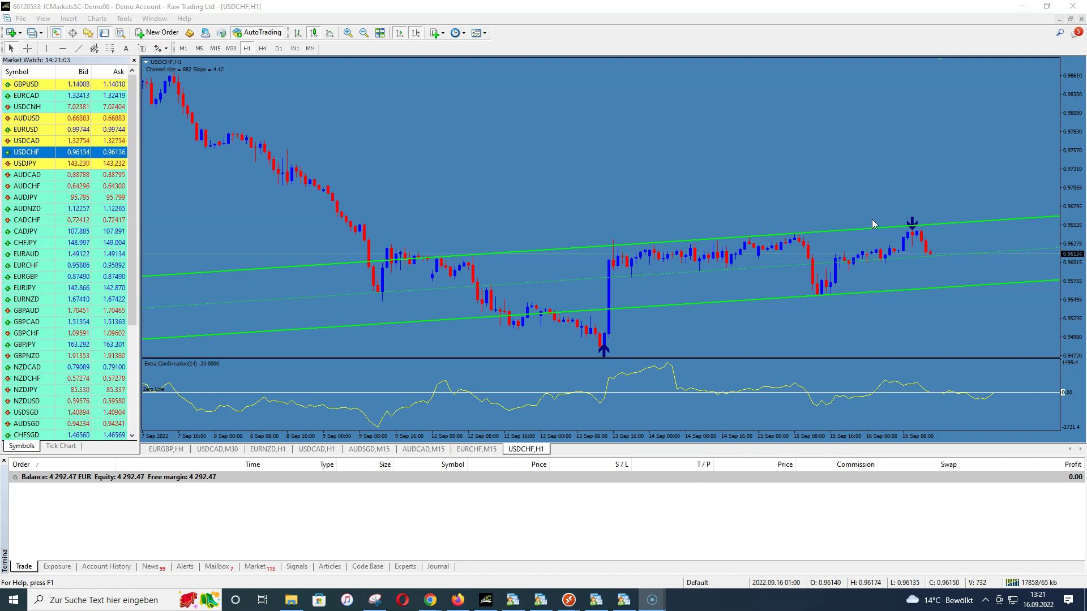
Compare the USDCHF chart on the M15 and H1 timeframes and inspect the latest red sell box on M15
{"action": "left_click", "coordinate": [215, 48]}
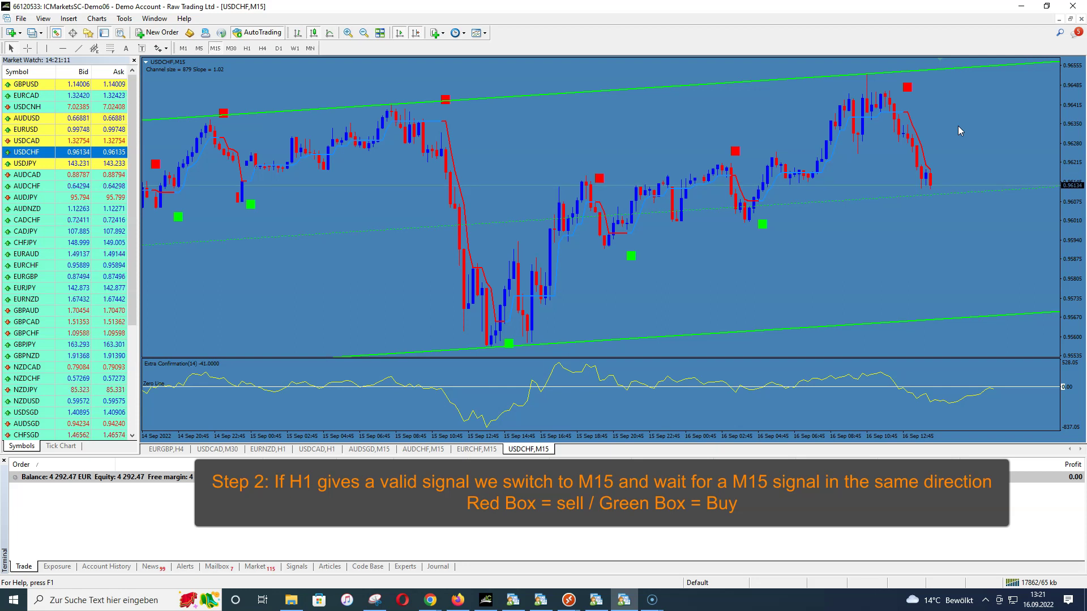
{"action": "left_click", "coordinate": [248, 49]}
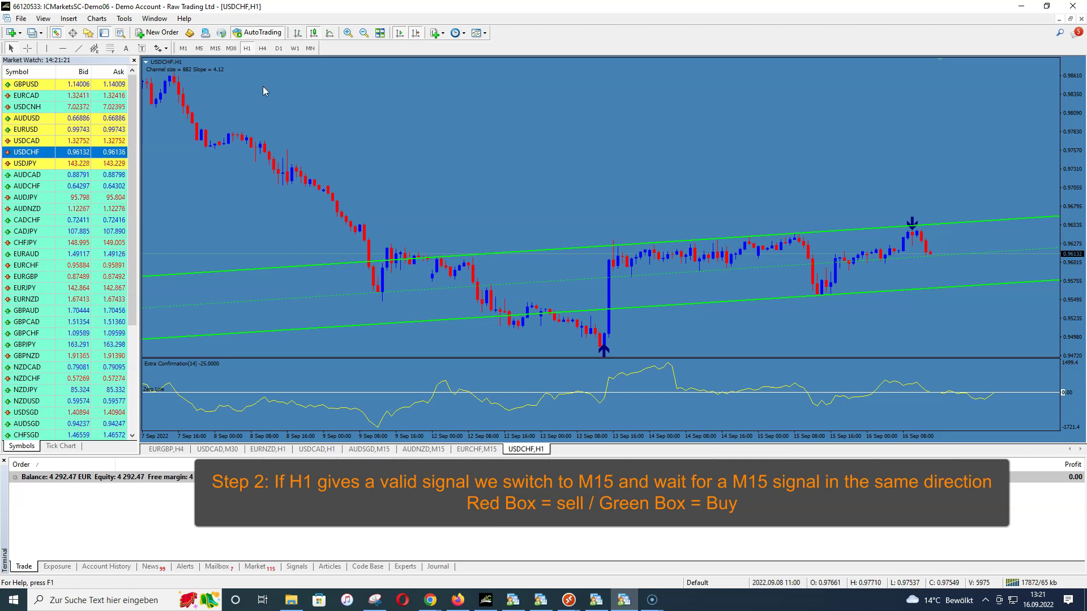
{"action": "left_click", "coordinate": [215, 48]}
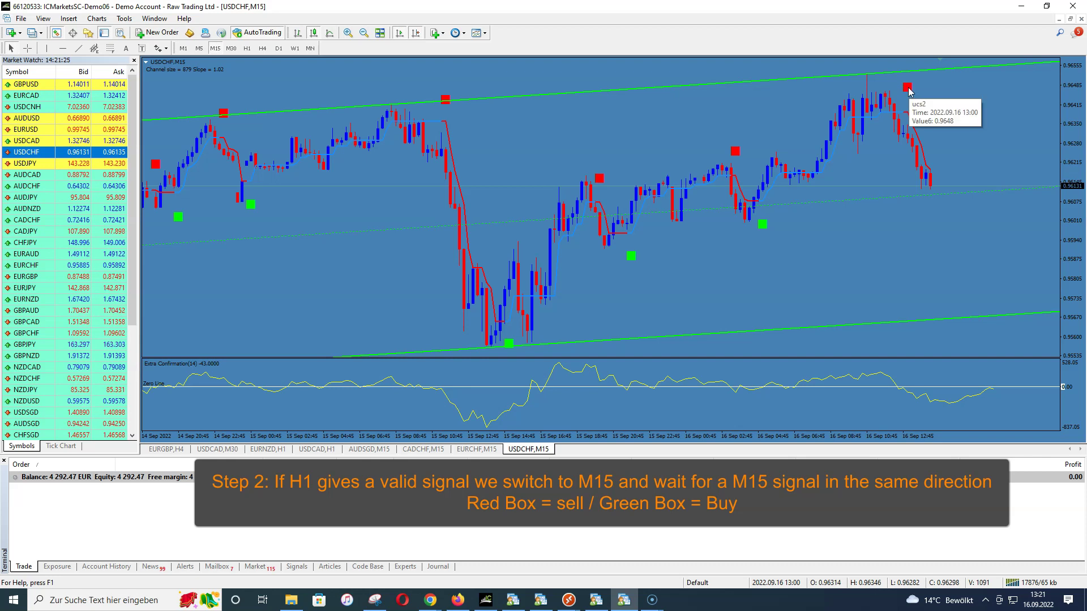
{"action": "mouse_move", "coordinate": [911, 89]}
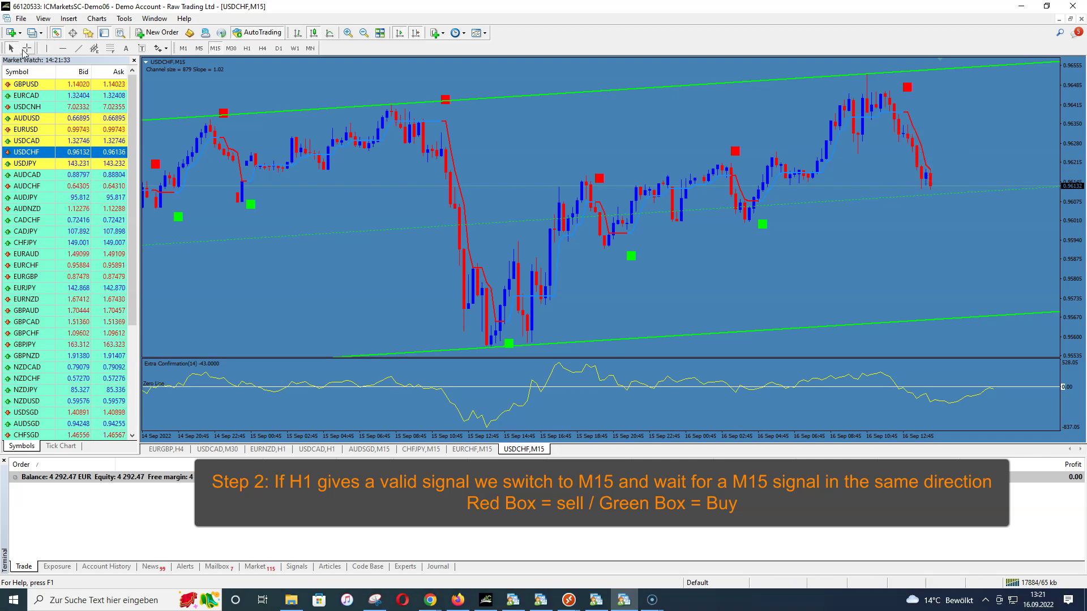
Mark the latest USDCHF M15 sell signal with a vertical line at 2022.09.16 13:00 and compare its position on H1
{"action": "left_click", "coordinate": [907, 107]}
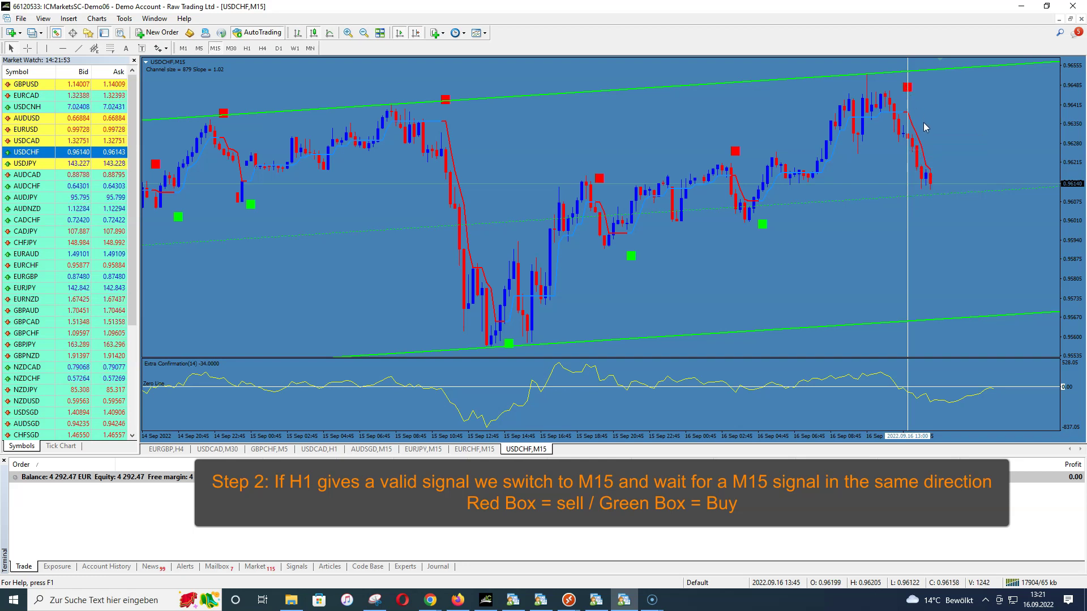
{"action": "left_click", "coordinate": [247, 48]}
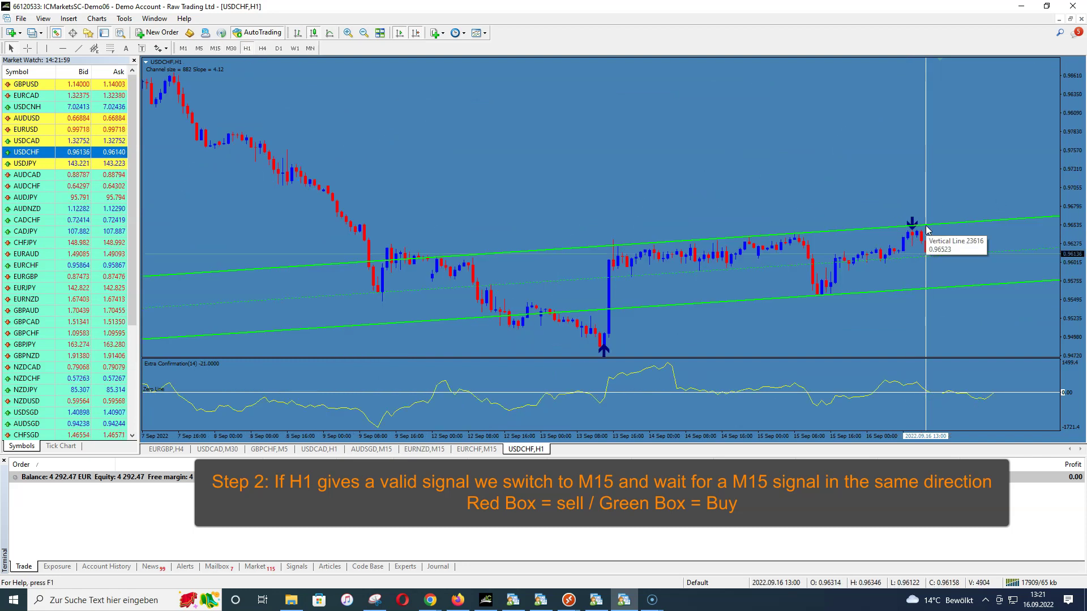
{"action": "left_click", "coordinate": [215, 48]}
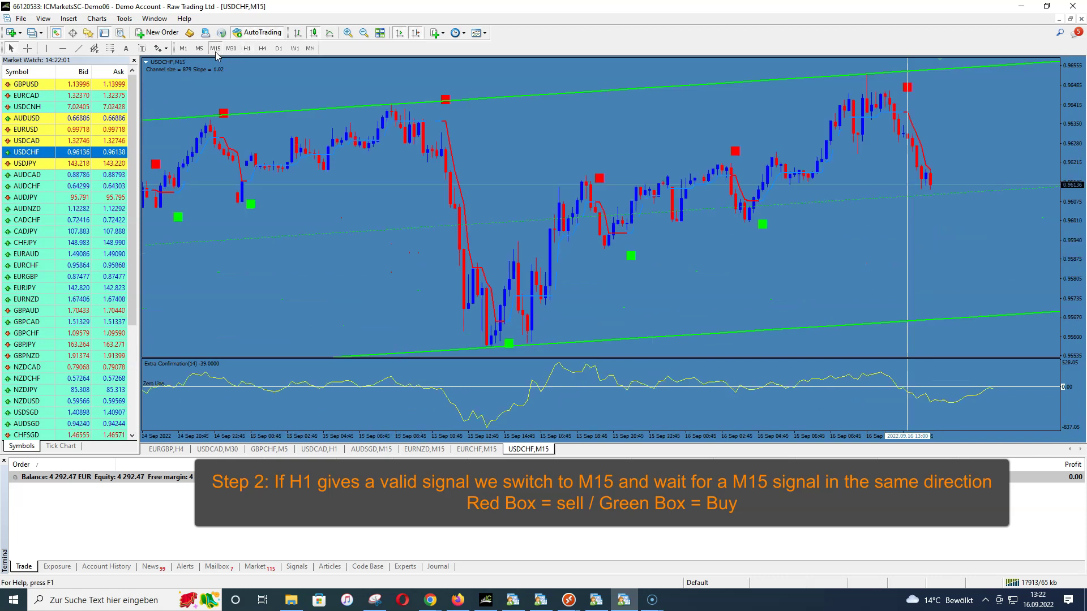
Delete the vertical line at the latest sell signal from the USDCHF M15 chart
{"action": "right_click", "coordinate": [909, 113]}
{"action": "left_click", "coordinate": [907, 115]}
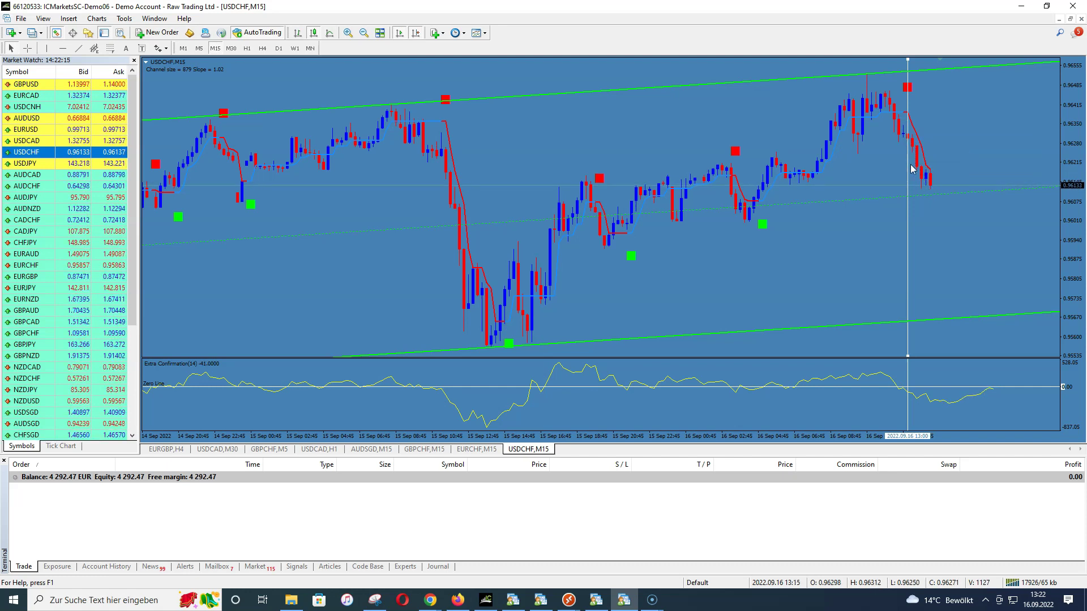
{"action": "right_click", "coordinate": [908, 125]}
{"action": "left_click", "coordinate": [934, 160]}
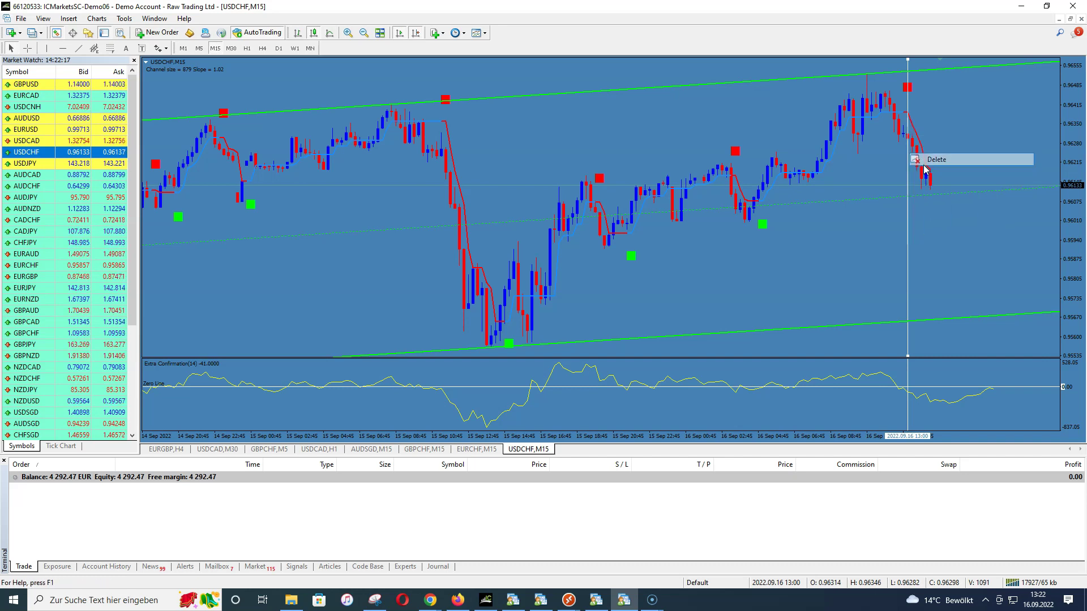
Review the USDCHF sell signal on H1 against the M15 signal, finishing on the M15 timeframe
{"action": "left_click", "coordinate": [247, 48]}
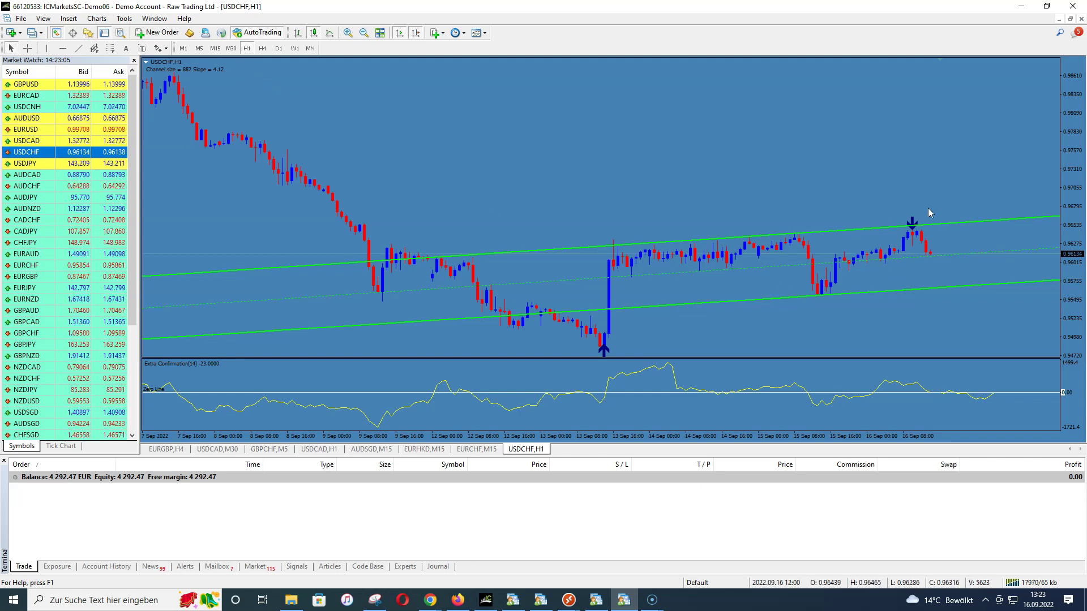
{"action": "left_click", "coordinate": [215, 49]}
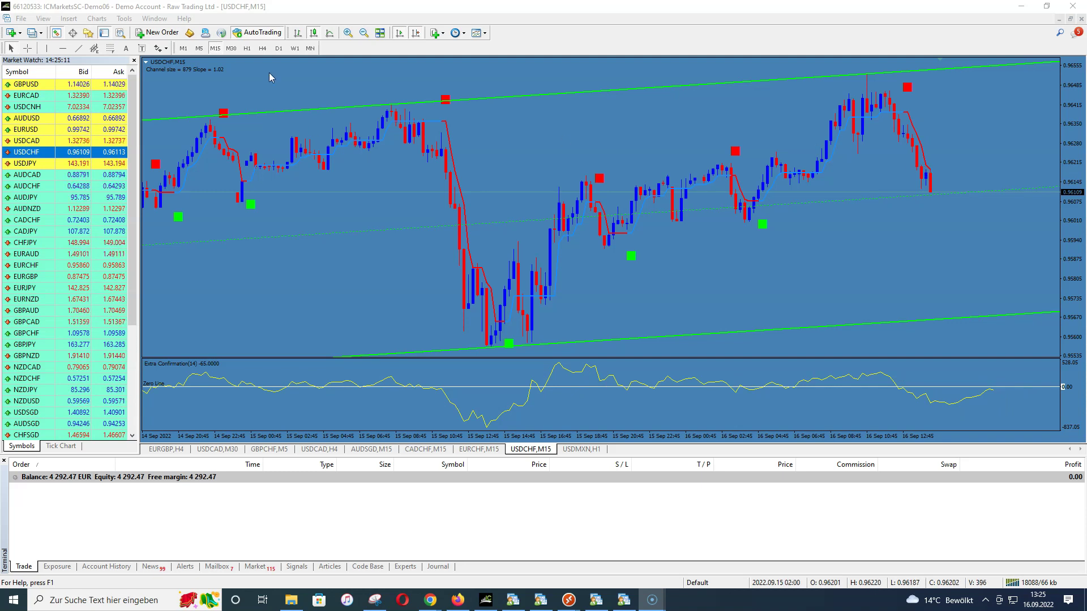
{"action": "left_click", "coordinate": [248, 50]}
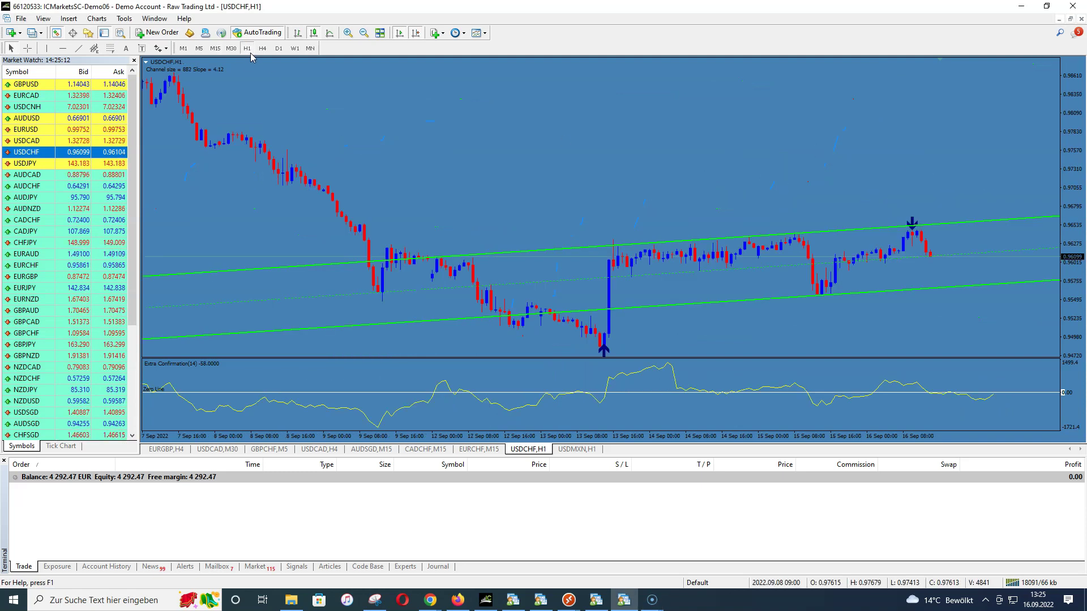
{"action": "left_click", "coordinate": [215, 48]}
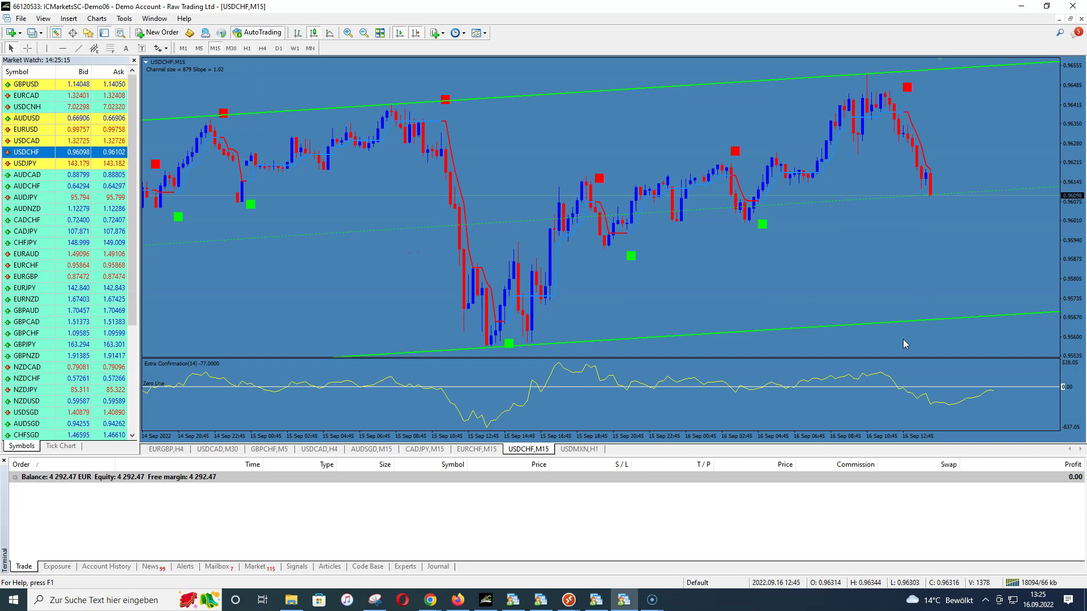
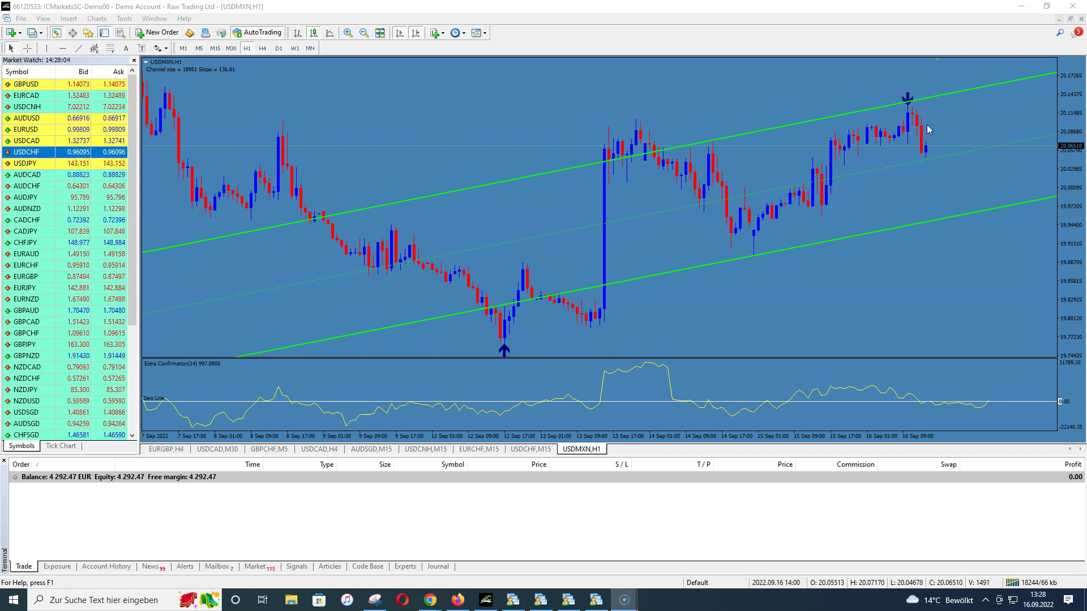
Place a vertical line at 2022.09.16 11:00 beside the latest sell arrow on USDMXN H1 and change the chart to M15
{"action": "left_click", "coordinate": [48, 49]}
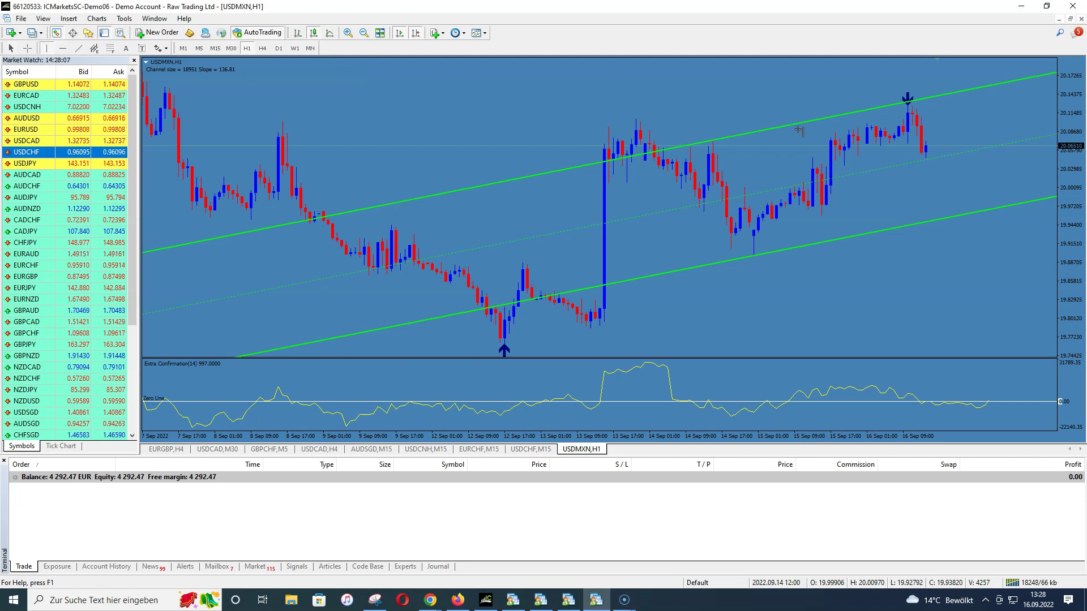
{"action": "left_click", "coordinate": [912, 113]}
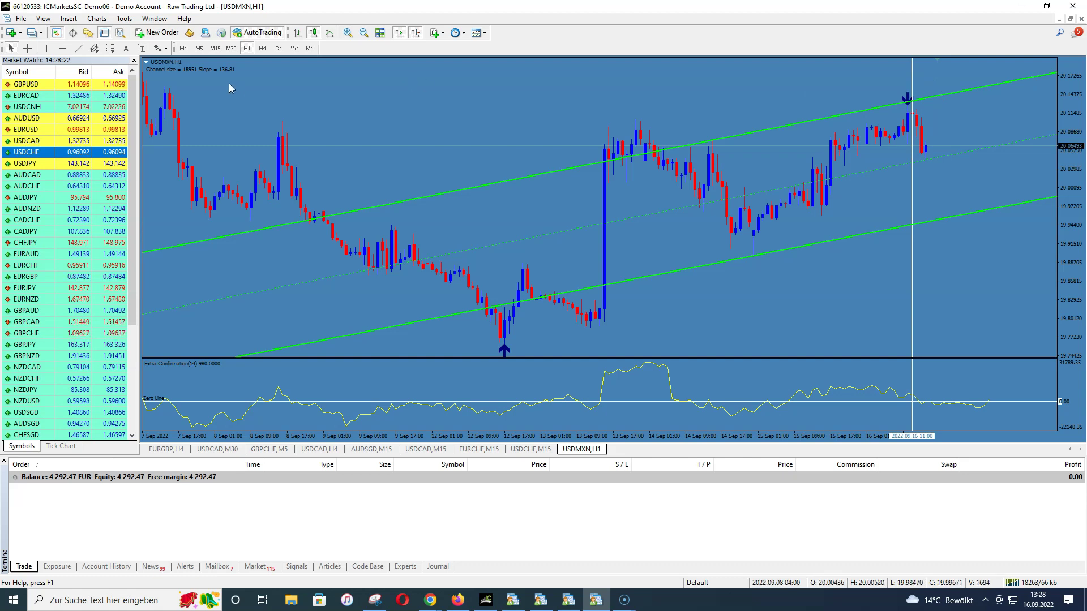
{"action": "left_click", "coordinate": [215, 49]}
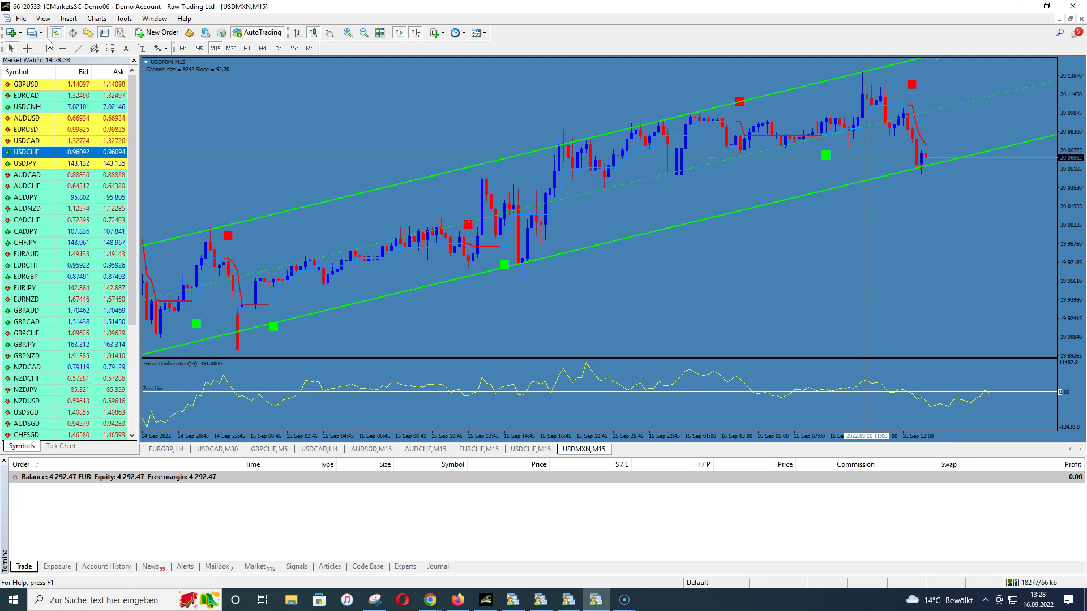
Inspect the latest Extra Confirmation values on the USDMXN M15 chart with the crosshair
{"action": "left_click", "coordinate": [26, 51]}
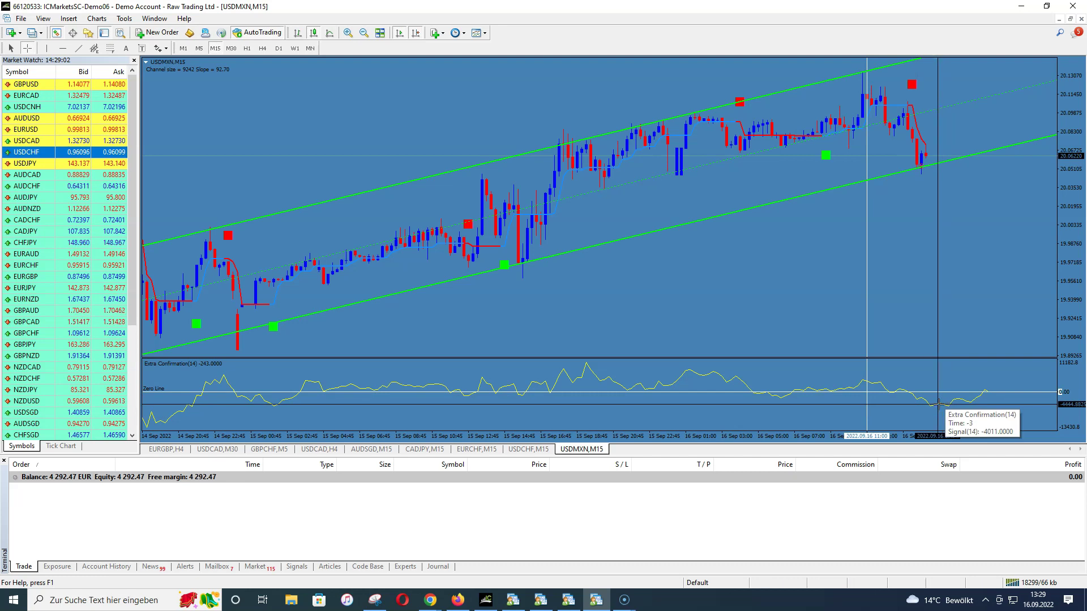
{"action": "left_click", "coordinate": [957, 308]}
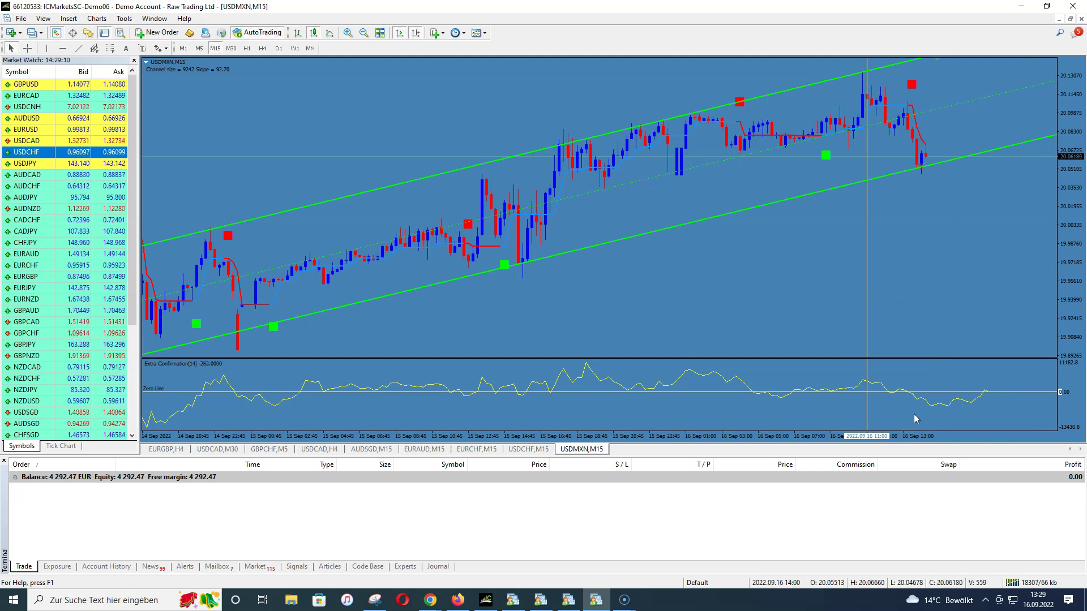
{"action": "mouse_move", "coordinate": [946, 411]}
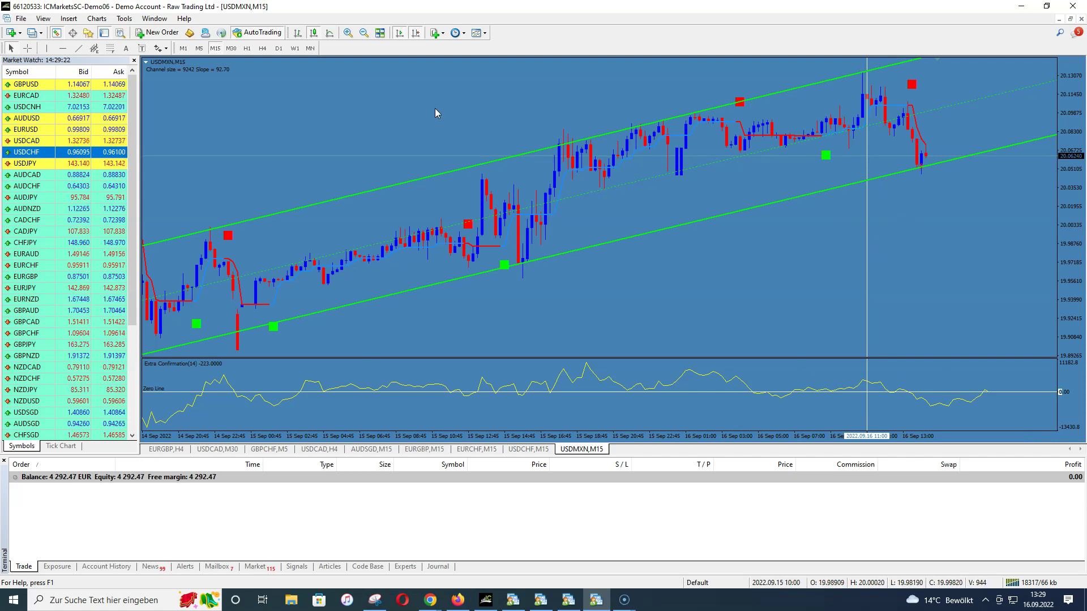
Compare the latest USDMXN sell signals on H1 and M15, and dismiss the alert window
{"action": "left_click", "coordinate": [247, 48]}
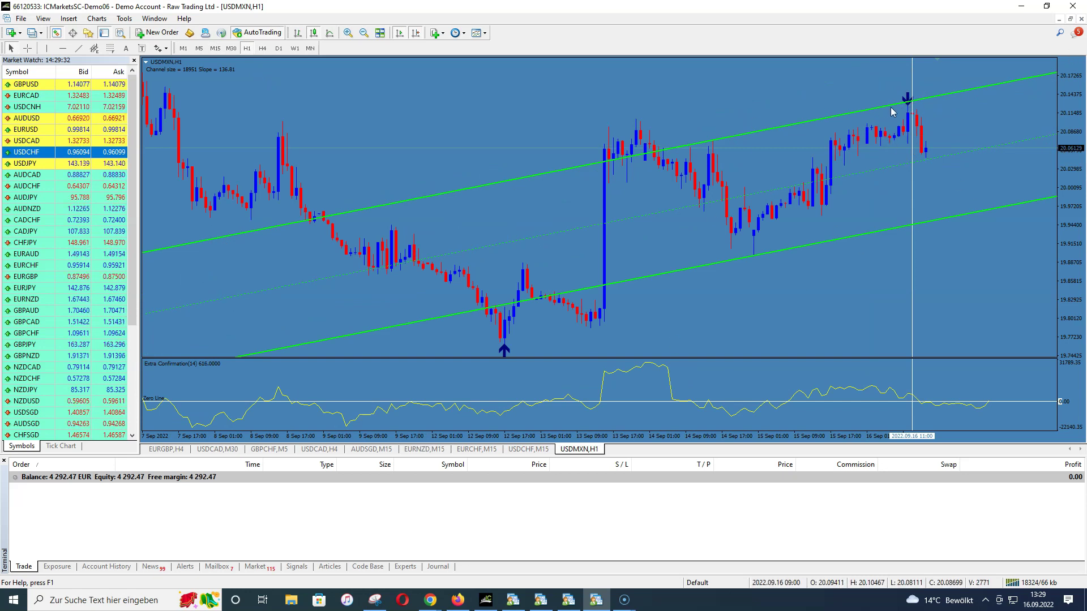
{"action": "left_click", "coordinate": [215, 48]}
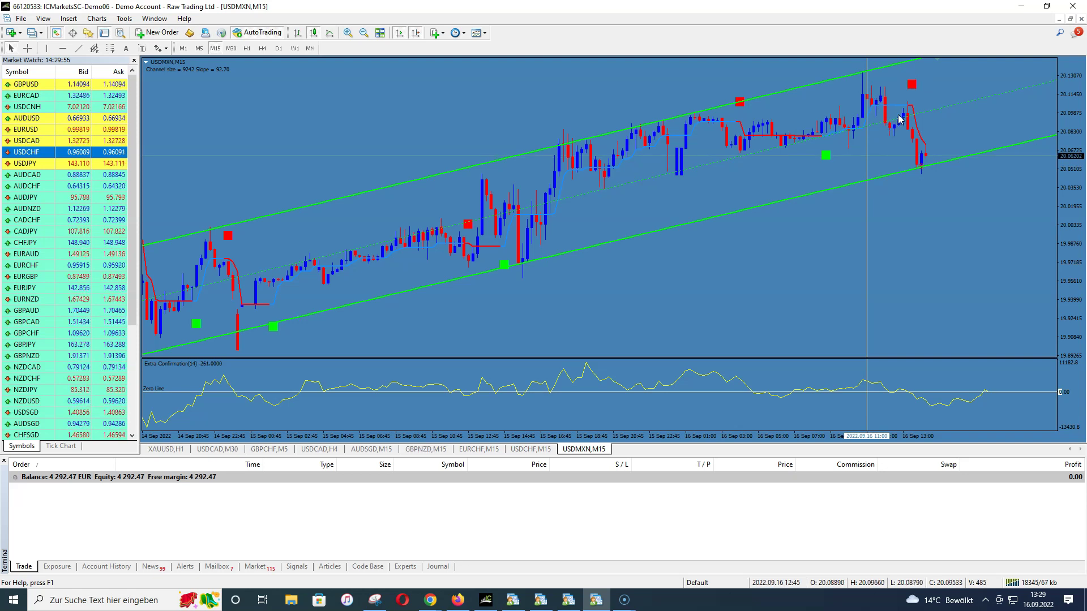
{"action": "mouse_move", "coordinate": [922, 138]}
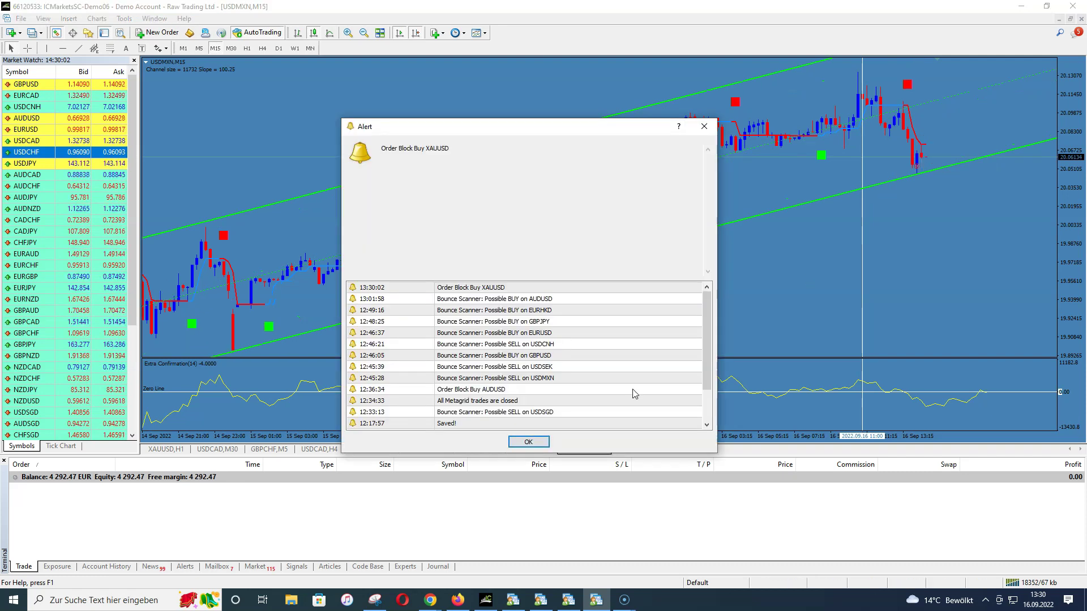
{"action": "left_click", "coordinate": [528, 442]}
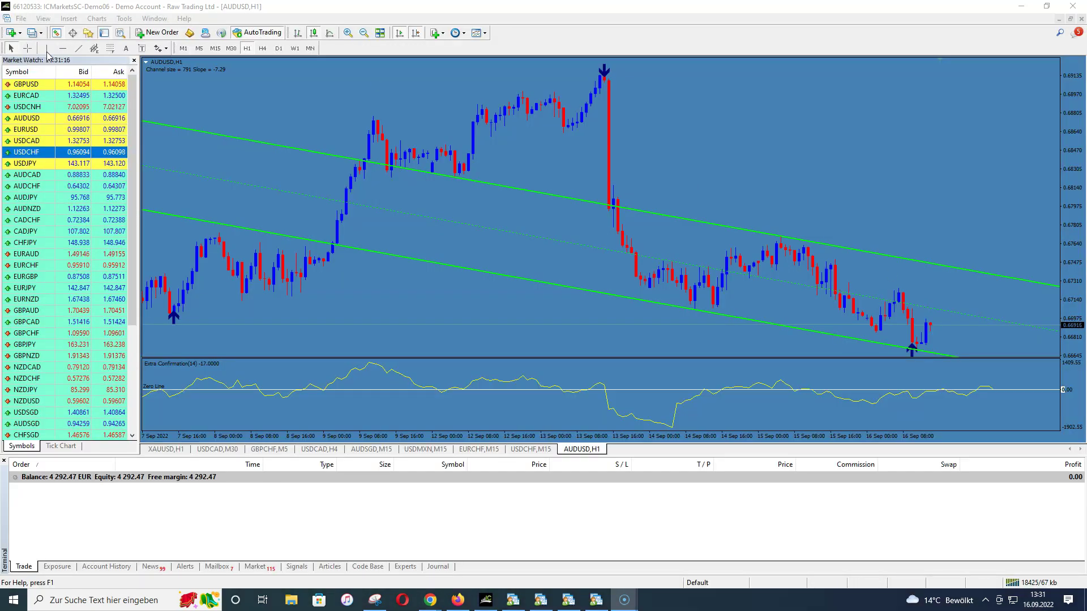
Place a vertical line beside the latest buy arrow on AUDUSD H1, settling it at 2022.09.16 11:00
{"action": "left_click", "coordinate": [47, 48]}
{"action": "left_click", "coordinate": [917, 347]}
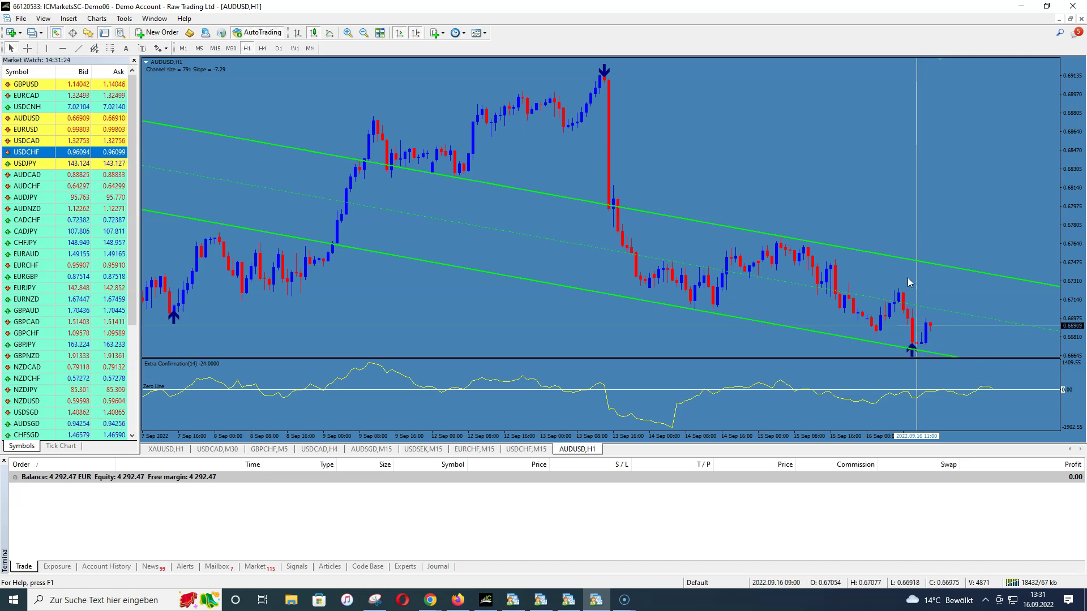
{"action": "left_click_drag", "start_coordinate": [915, 206], "coordinate": [910, 209]}
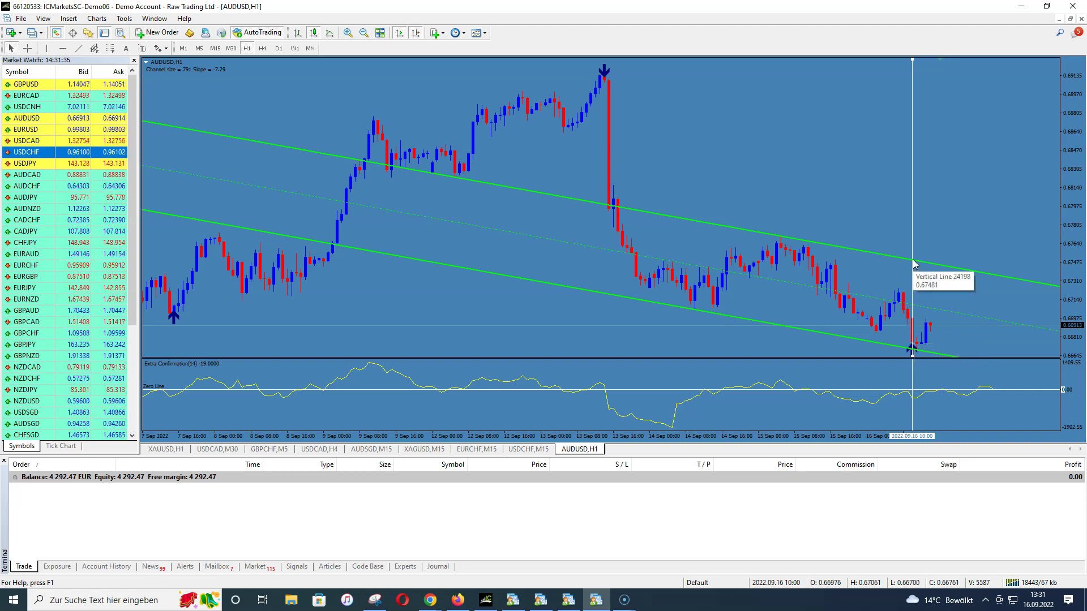
{"action": "left_click_drag", "start_coordinate": [912, 259], "coordinate": [918, 260]}
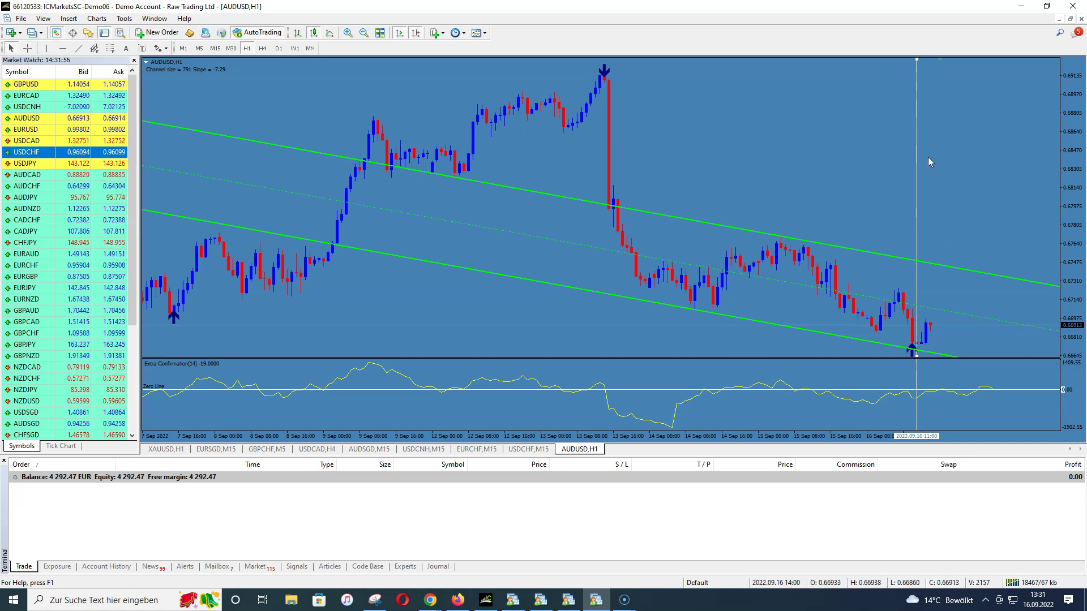
Change AUDUSD to M15 and examine the Extra Confirmation line and the entry candles above the latest green buy box with the crosshair
{"action": "left_click", "coordinate": [215, 50]}
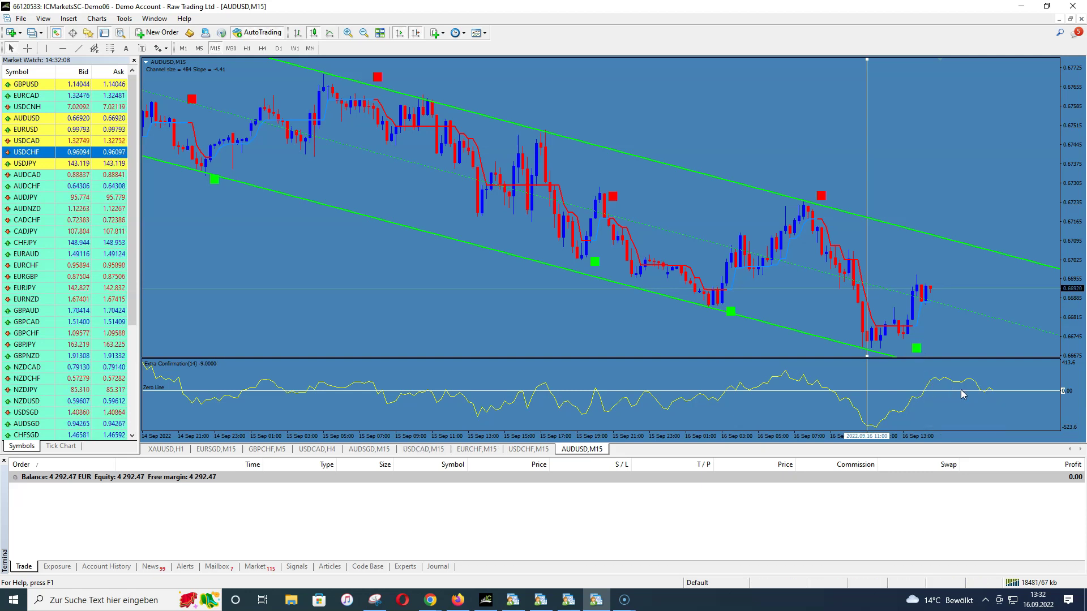
{"action": "mouse_move", "coordinate": [957, 388]}
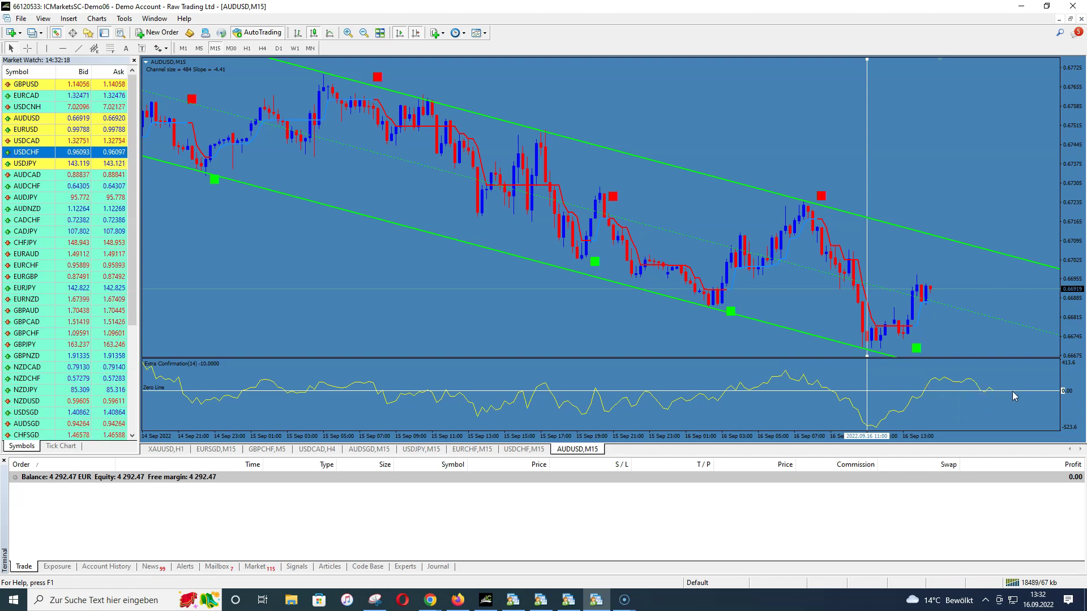
{"action": "mouse_move", "coordinate": [986, 398]}
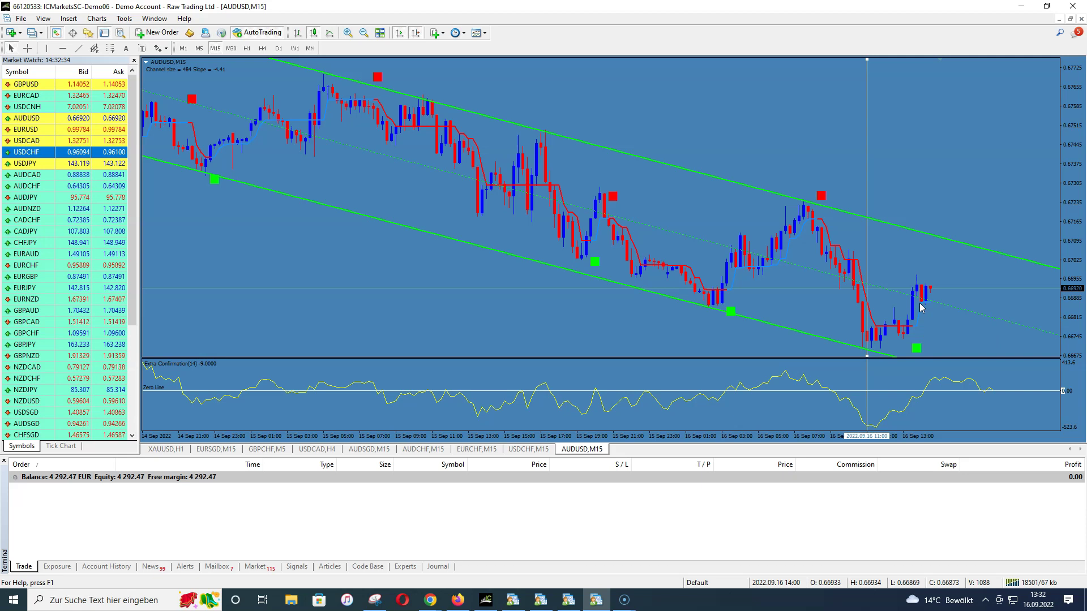
{"action": "left_click", "coordinate": [27, 48]}
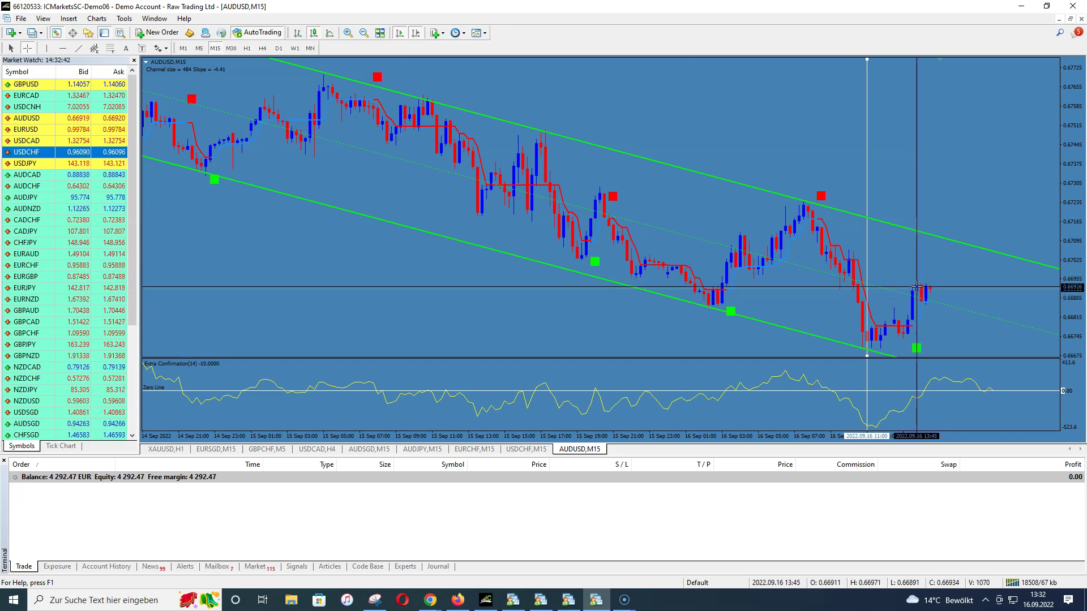
{"action": "mouse_move", "coordinate": [924, 288]}
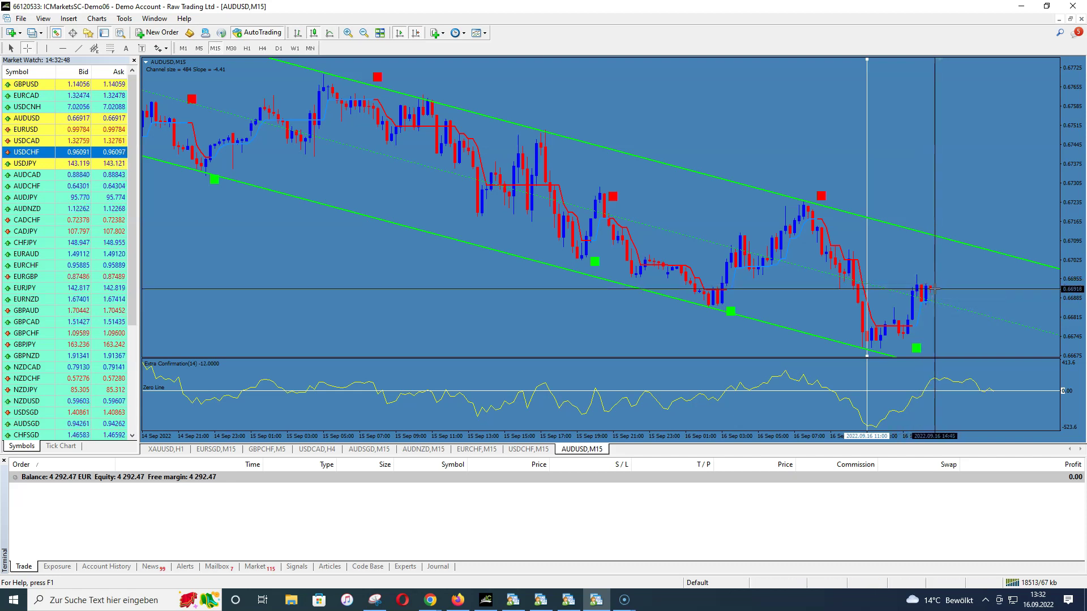
{"action": "left_click", "coordinate": [938, 234]}
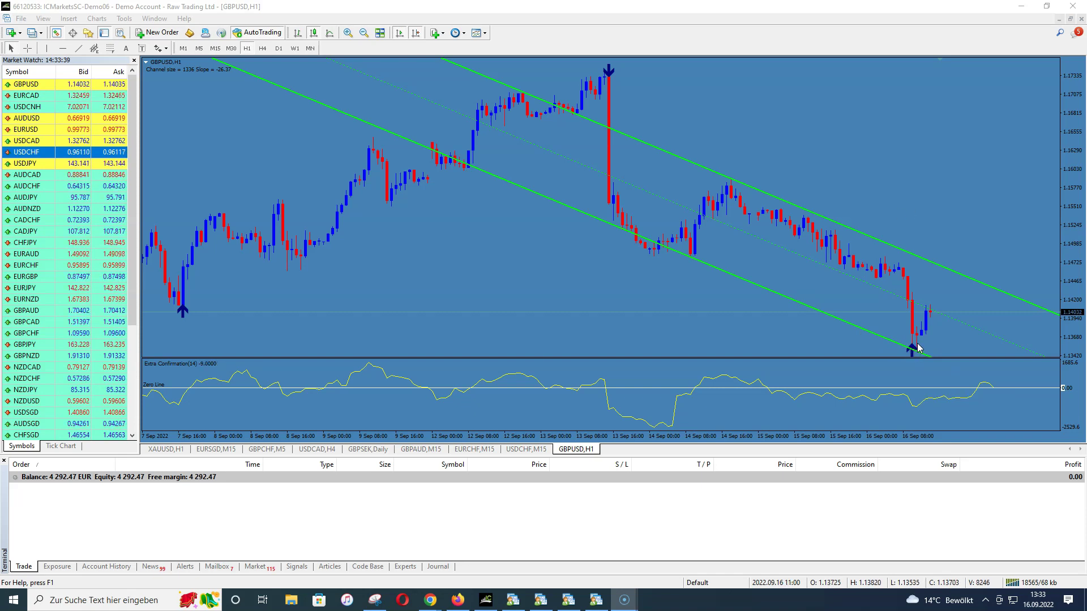
Place a vertical line at 2022.09.16 11:00 beside the latest buy arrow on the GBPUSD H1 chart
{"action": "key", "text": "F11"}
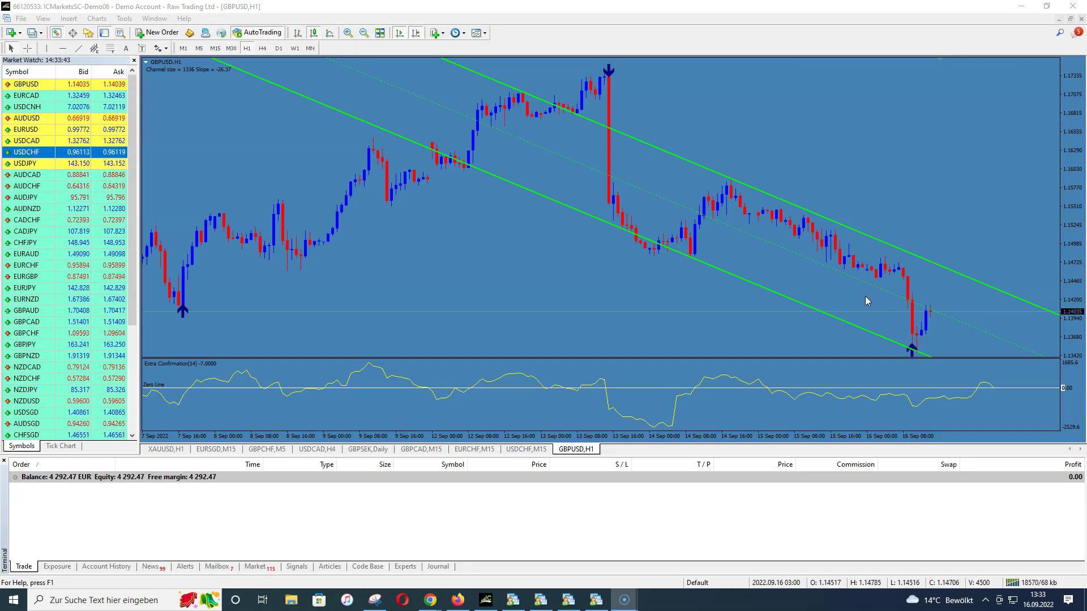
{"action": "left_click", "coordinate": [46, 48]}
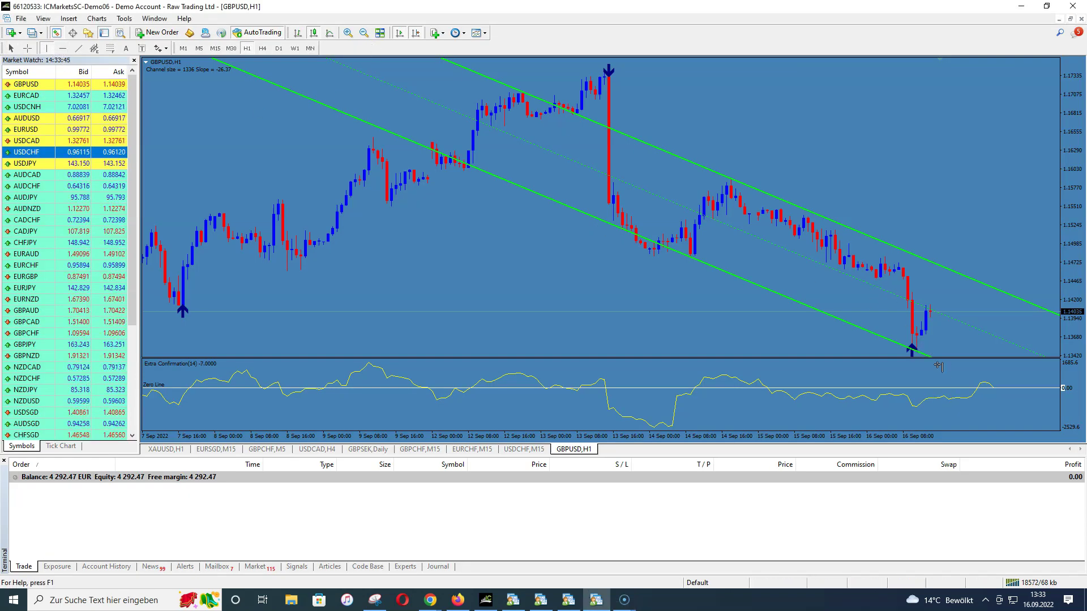
{"action": "left_click", "coordinate": [918, 336]}
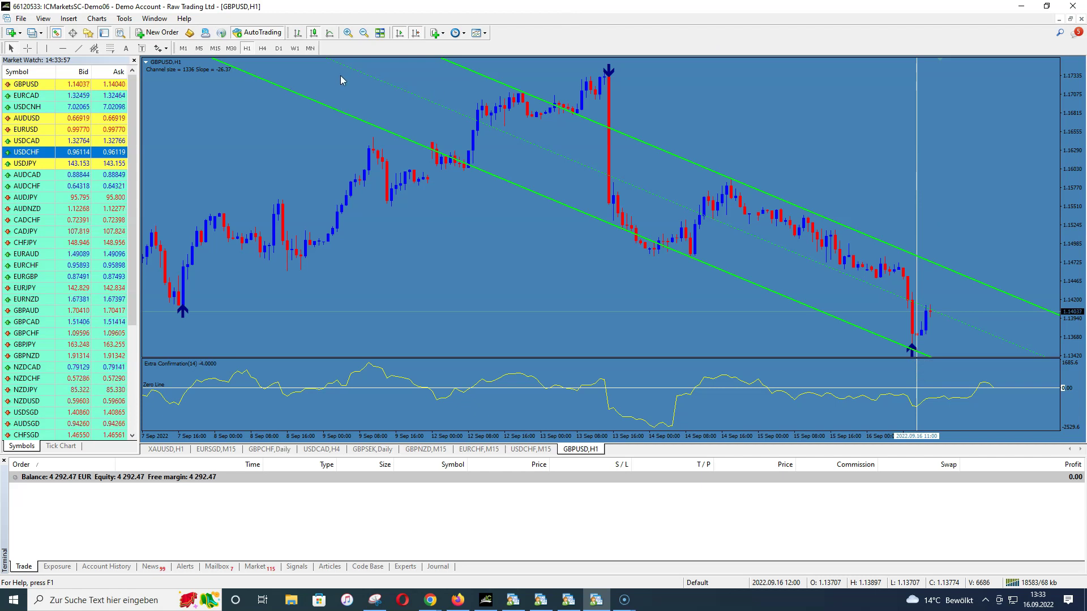
Change GBPUSD to M15 and examine the latest green buy box and the Extra Confirmation line beneath it with the crosshair
{"action": "left_click", "coordinate": [215, 49]}
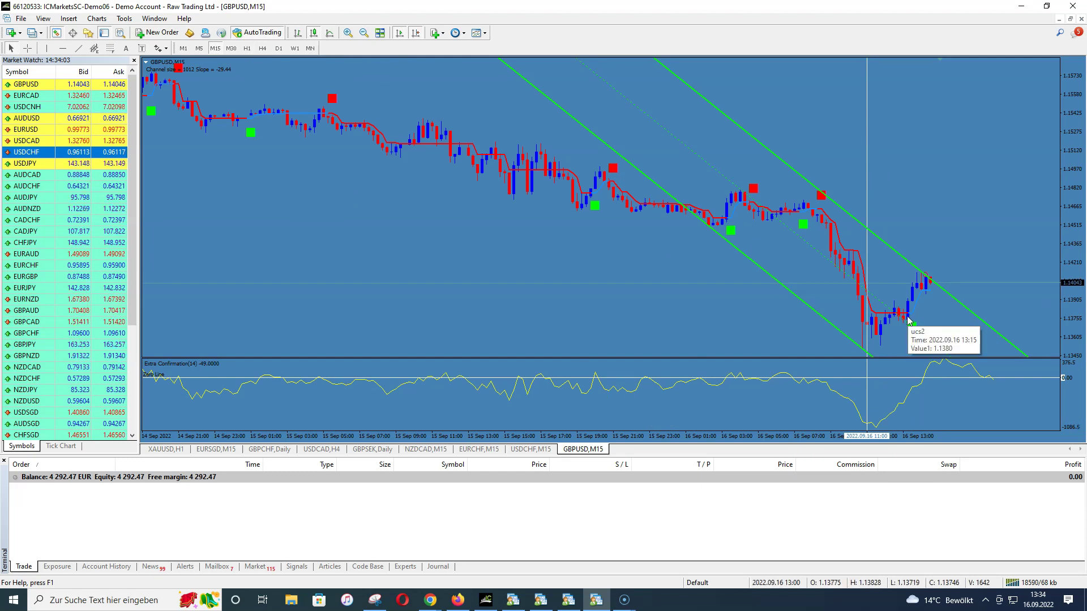
{"action": "mouse_move", "coordinate": [912, 325]}
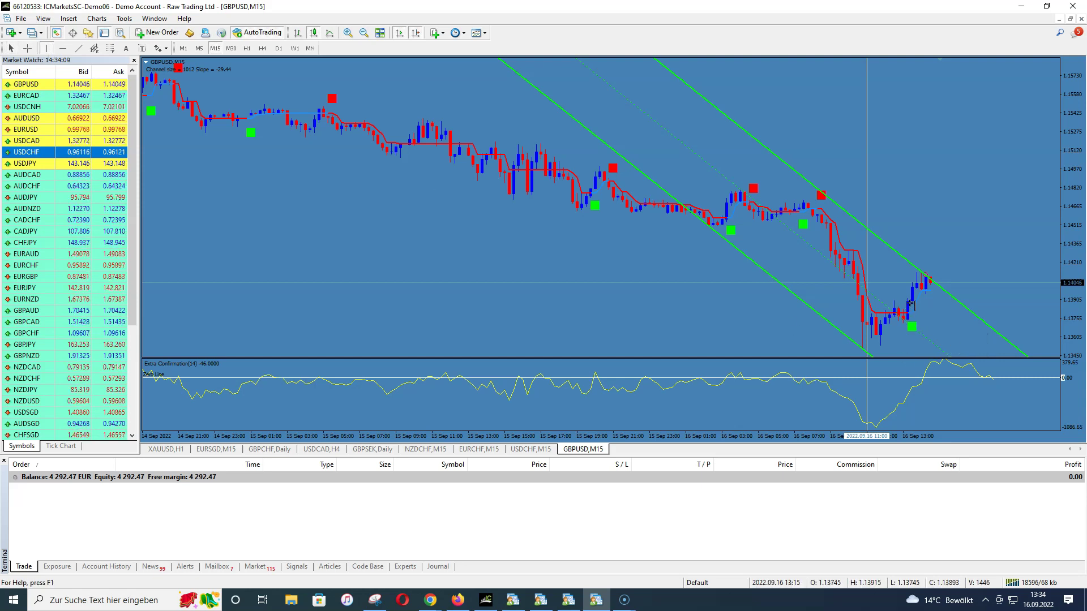
{"action": "left_click", "coordinate": [27, 48]}
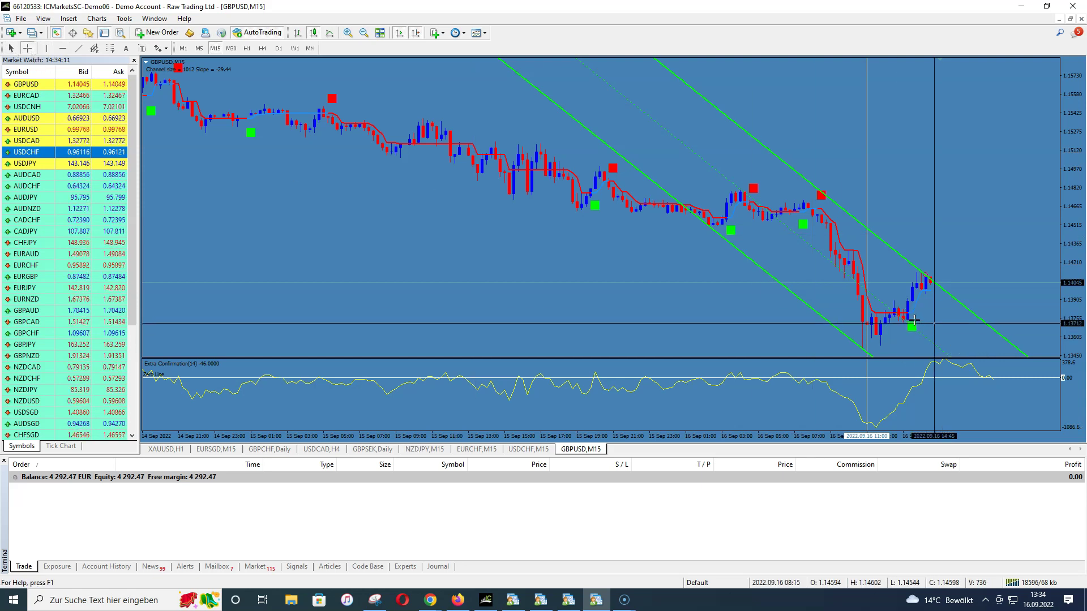
{"action": "mouse_move", "coordinate": [913, 314]}
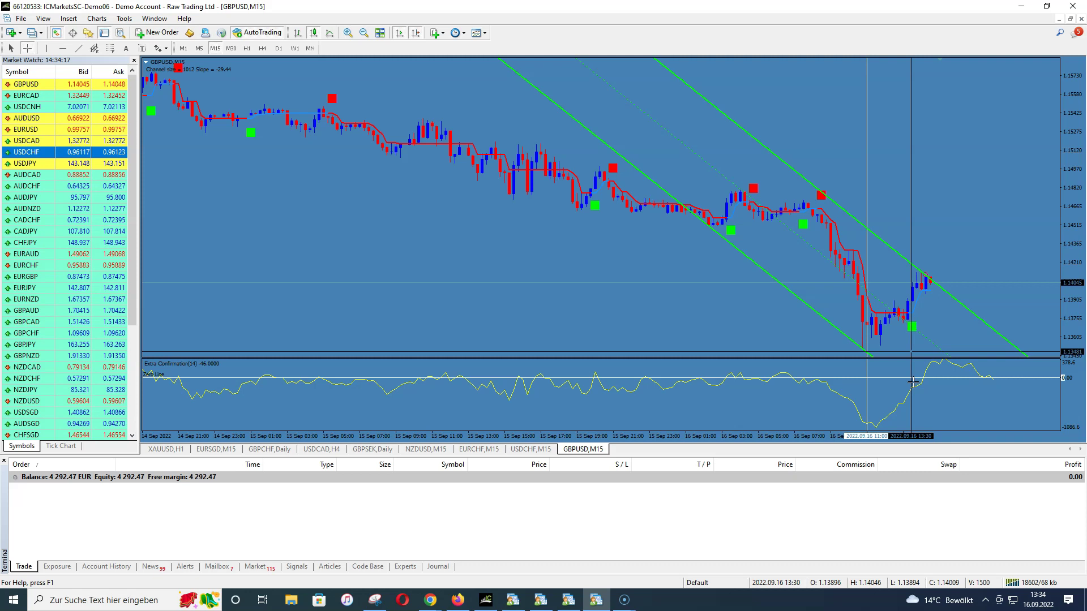
{"action": "mouse_move", "coordinate": [911, 389]}
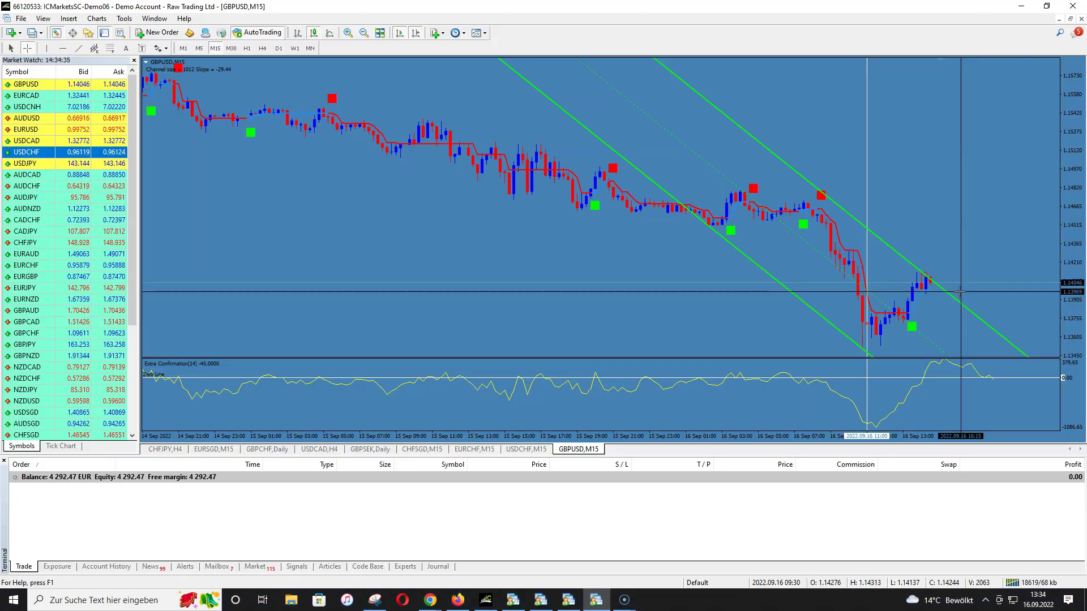
{"action": "mouse_move", "coordinate": [912, 285]}
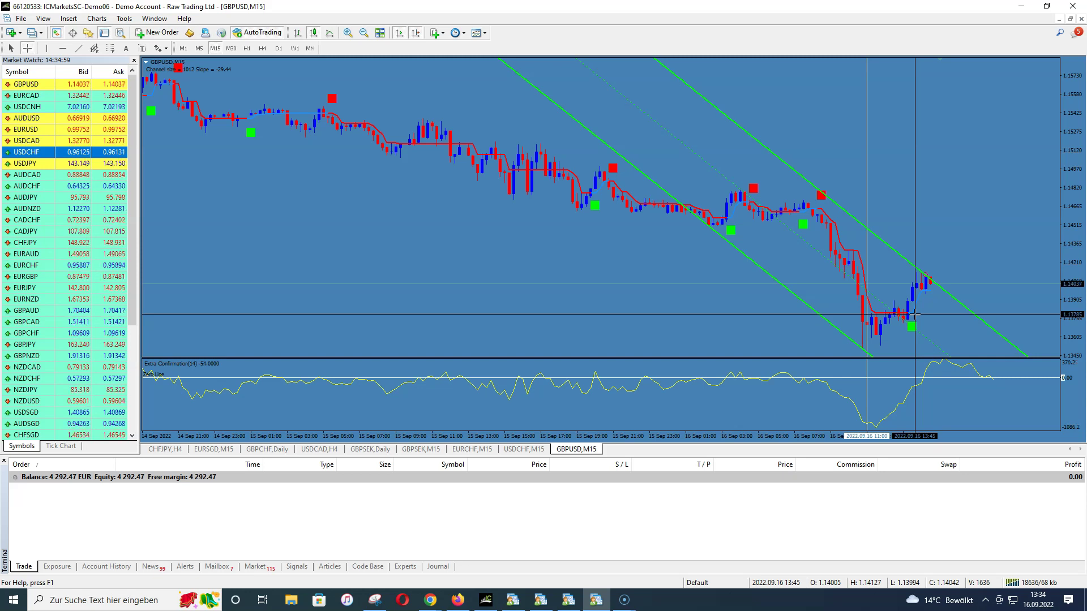
Compare the GBPUSD buy arrow on H1 with the M15 buy box and the candles following it
{"action": "left_click", "coordinate": [249, 49]}
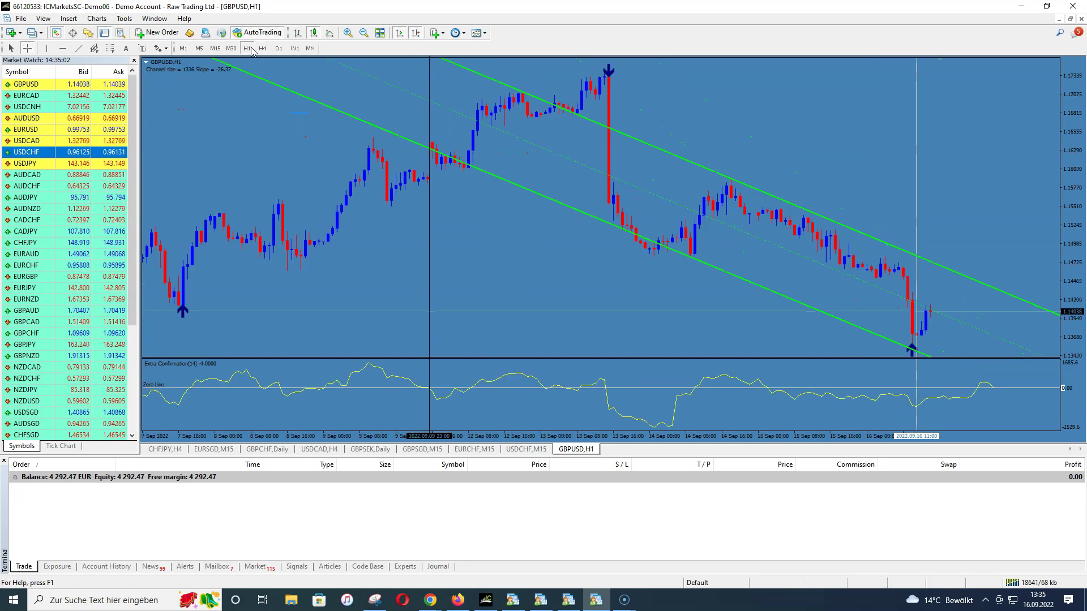
{"action": "left_click", "coordinate": [215, 48]}
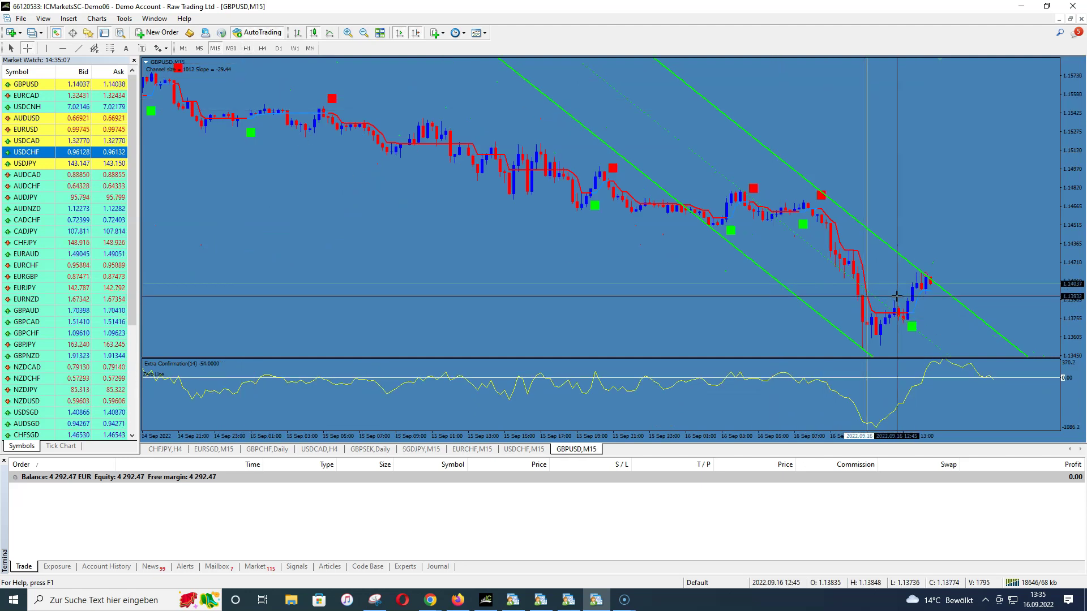
{"action": "left_click", "coordinate": [938, 239]}
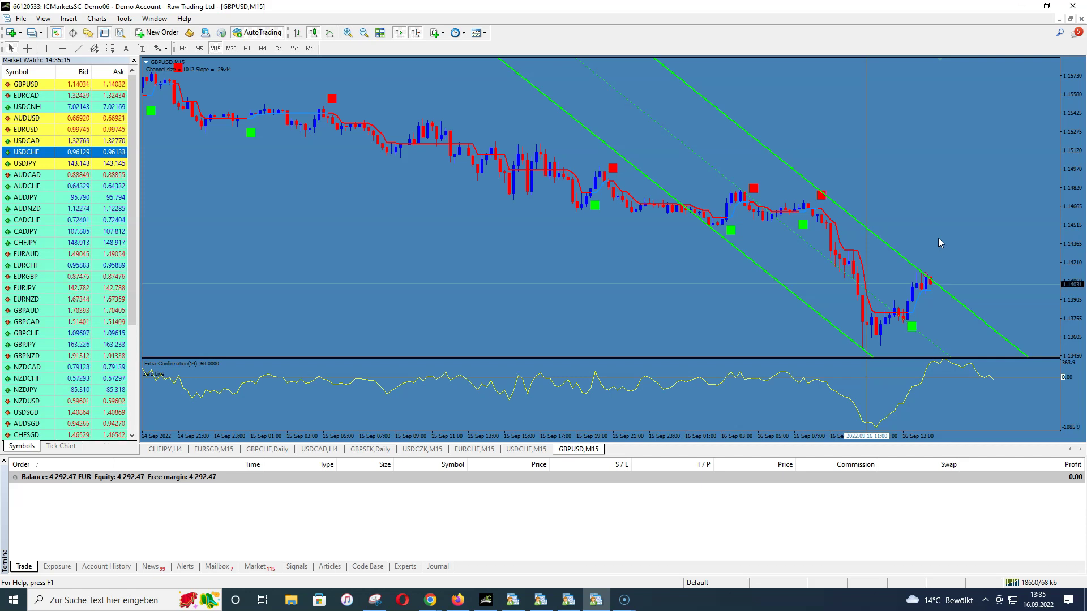
{"action": "mouse_move", "coordinate": [917, 310]}
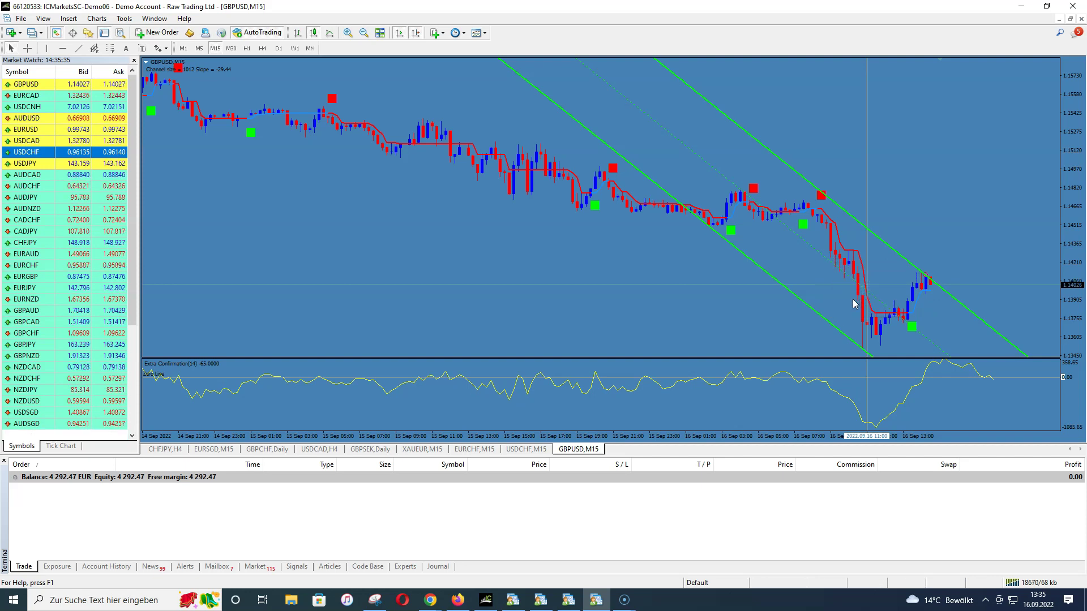
{"action": "mouse_move", "coordinate": [939, 270]}
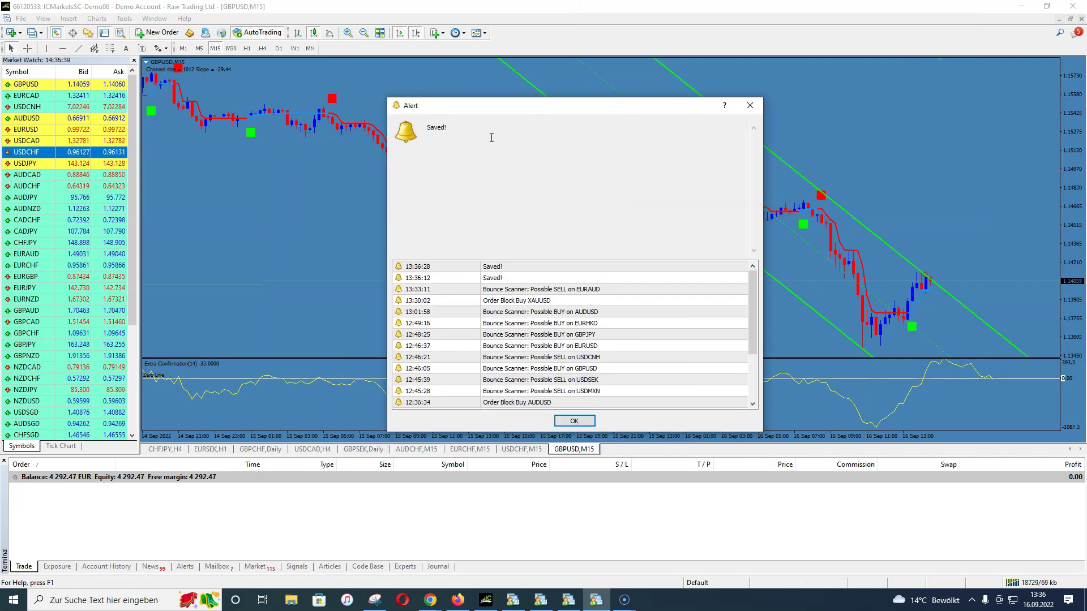
Review the alert entries for XAUUSD, GBPJPY, USDSEK, GBPUSD, USDCNH and AUDUSD in the alert list
{"action": "left_click", "coordinate": [507, 300]}
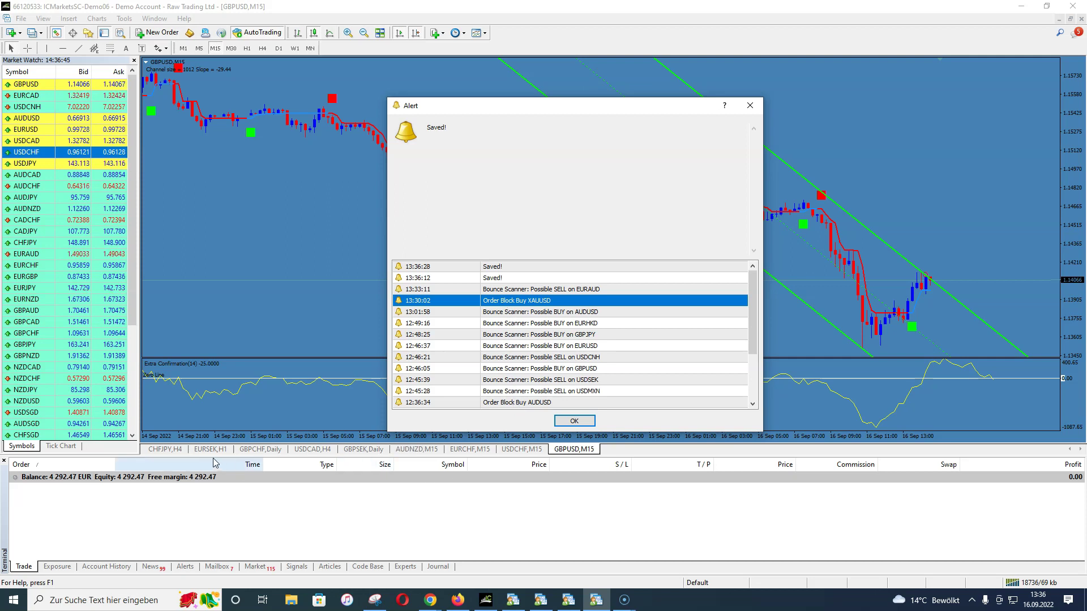
{"action": "left_click", "coordinate": [503, 334]}
{"action": "left_click", "coordinate": [503, 379]}
{"action": "left_click", "coordinate": [500, 369]}
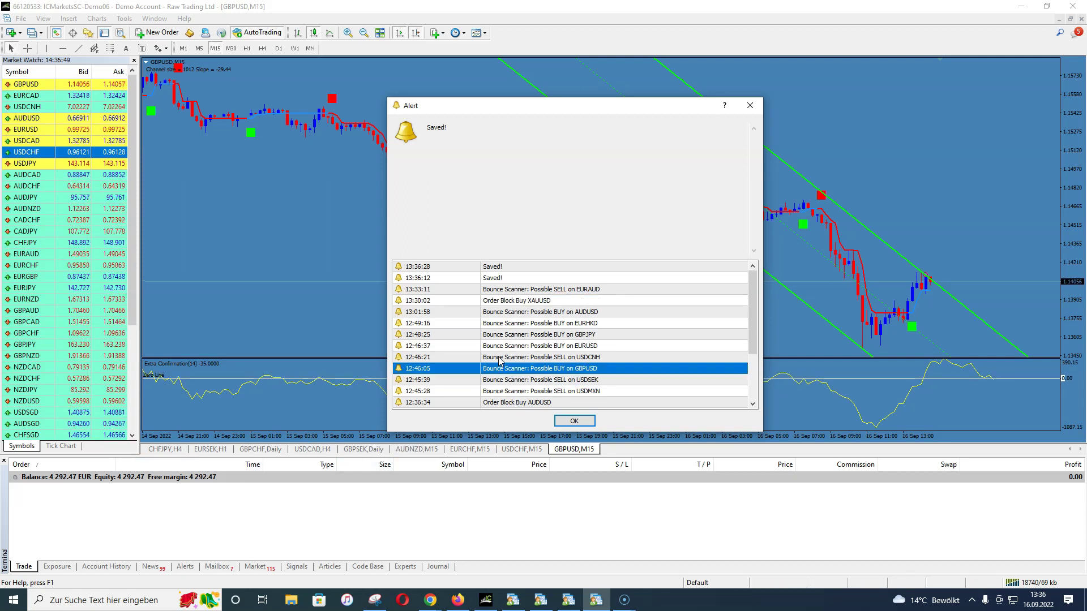
{"action": "left_click", "coordinate": [499, 357]}
{"action": "left_click", "coordinate": [496, 312]}
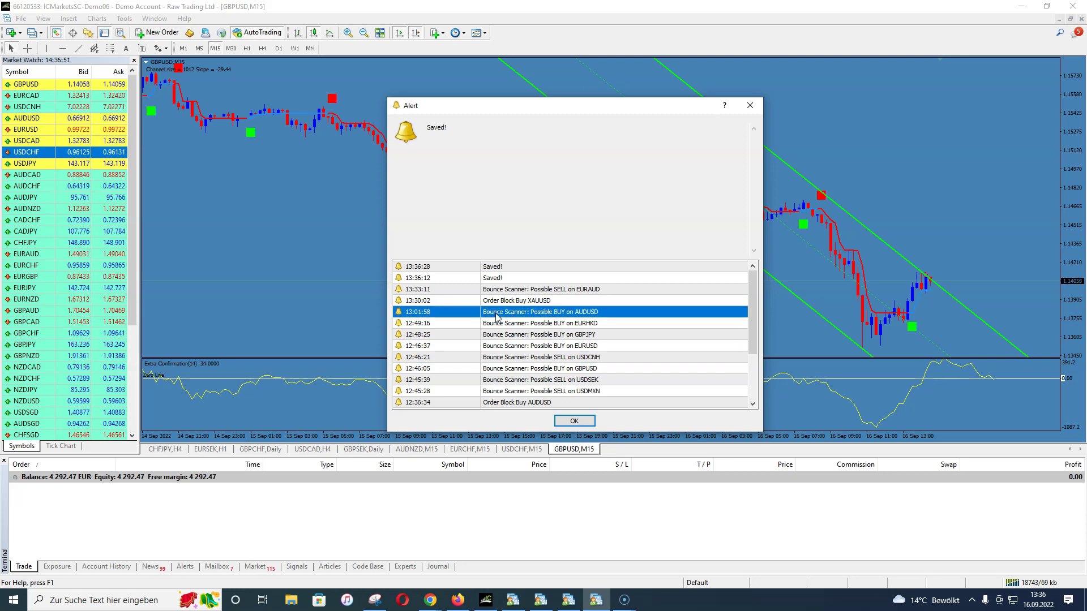
Examine the EURHKD alert, and go through the Bounce Scanner alerts one by one from USDMXN up to AUDUSD
{"action": "left_click", "coordinate": [580, 324]}
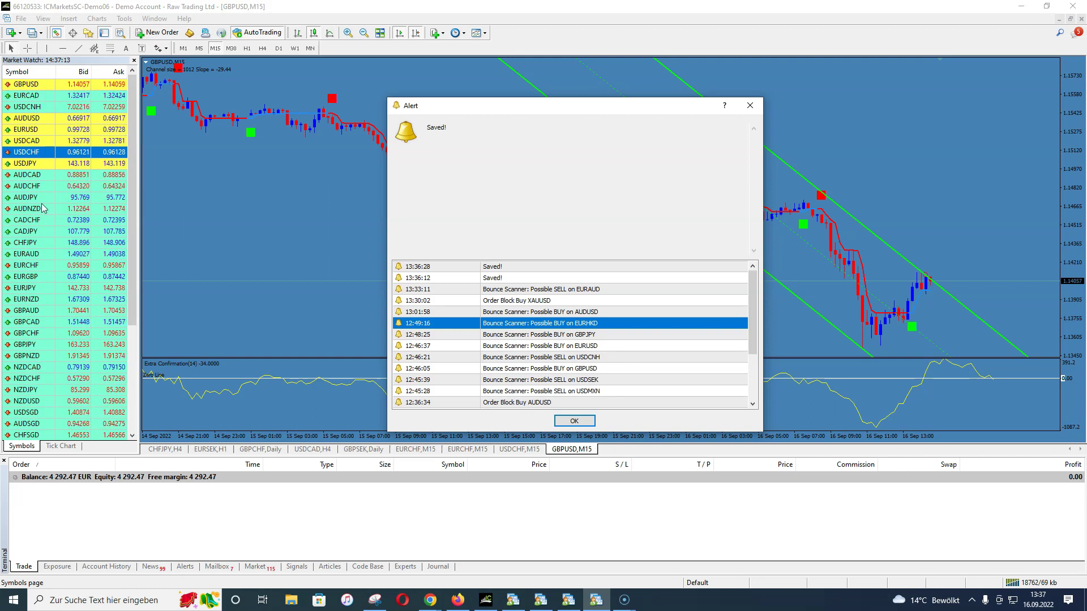
{"action": "left_click", "coordinate": [579, 393]}
{"action": "left_click", "coordinate": [543, 381]}
{"action": "left_click", "coordinate": [526, 370]}
{"action": "left_click", "coordinate": [516, 359]}
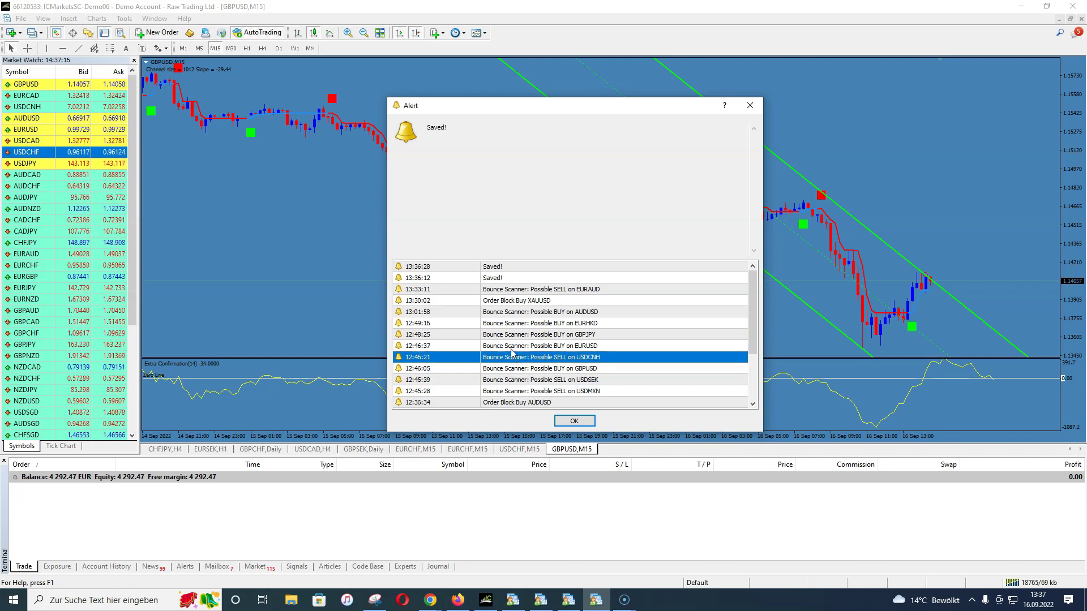
{"action": "left_click", "coordinate": [511, 347]}
{"action": "left_click", "coordinate": [506, 334]}
{"action": "left_click", "coordinate": [505, 326]}
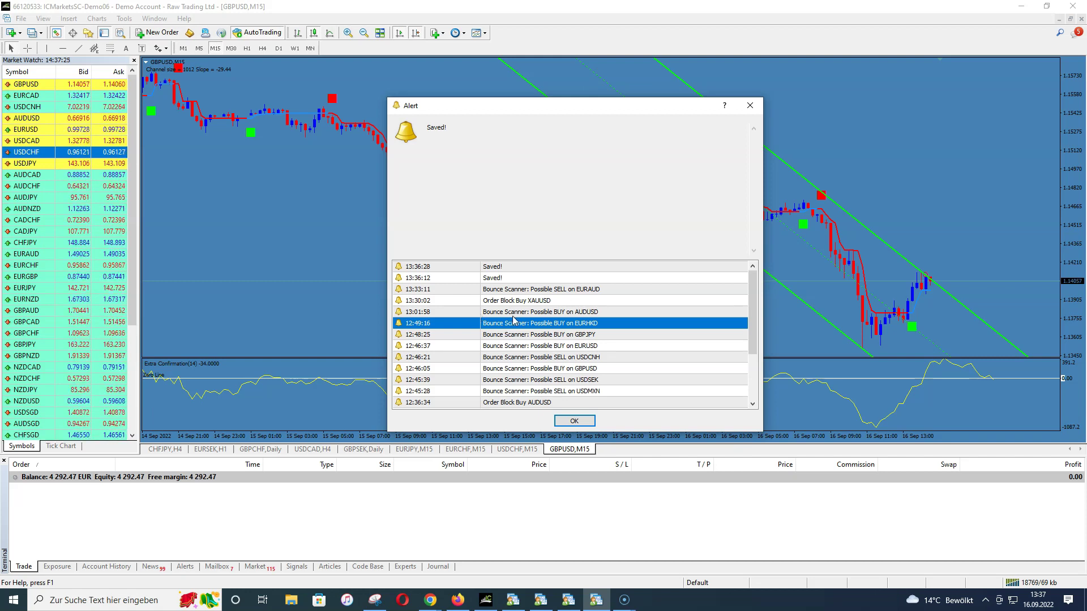
{"action": "left_click", "coordinate": [513, 316]}
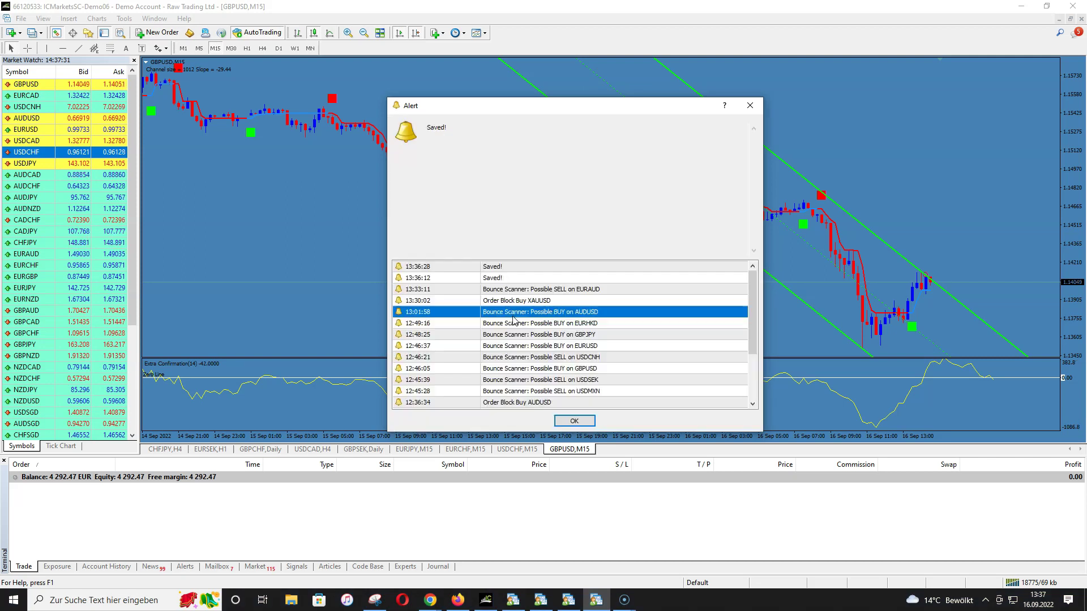
Check the GBPJPY, USDCNH, USDMXN and GBPUSD alerts once more, and close the alert window
{"action": "left_click", "coordinate": [543, 338]}
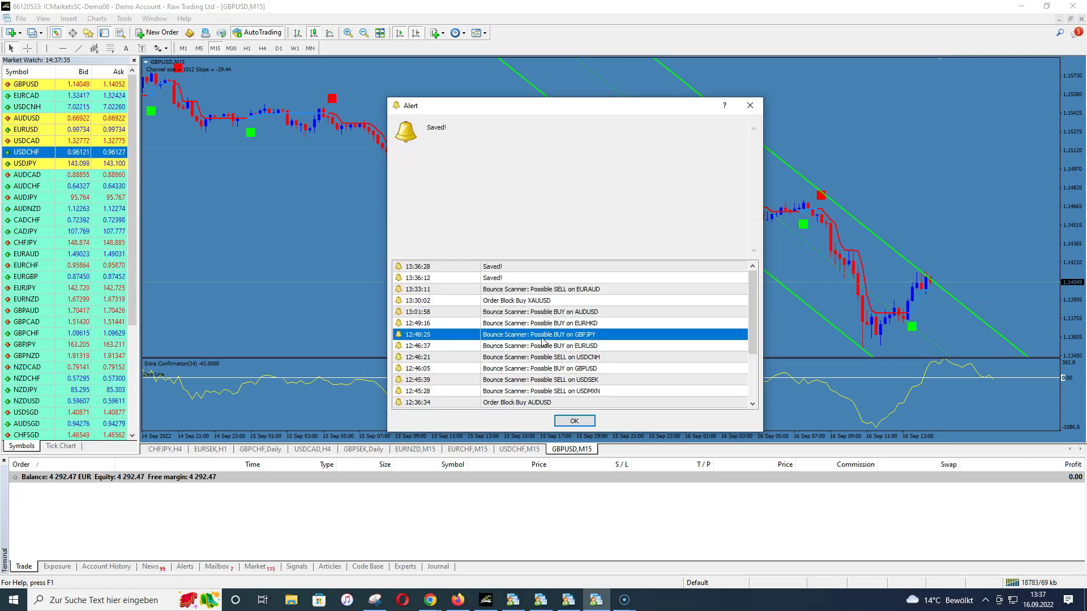
{"action": "left_click", "coordinate": [538, 358]}
{"action": "left_click", "coordinate": [537, 392]}
{"action": "key", "text": "Up"}
{"action": "key", "text": "Up"}
{"action": "left_click_drag", "start_coordinate": [525, 111], "coordinate": [499, 91]}
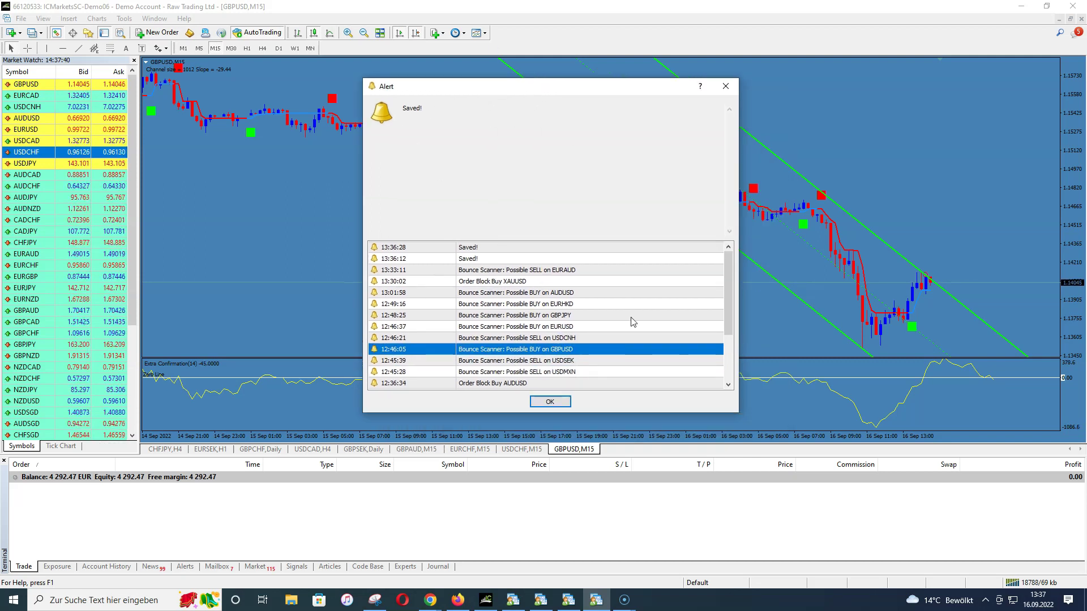
{"action": "left_click", "coordinate": [559, 402]}
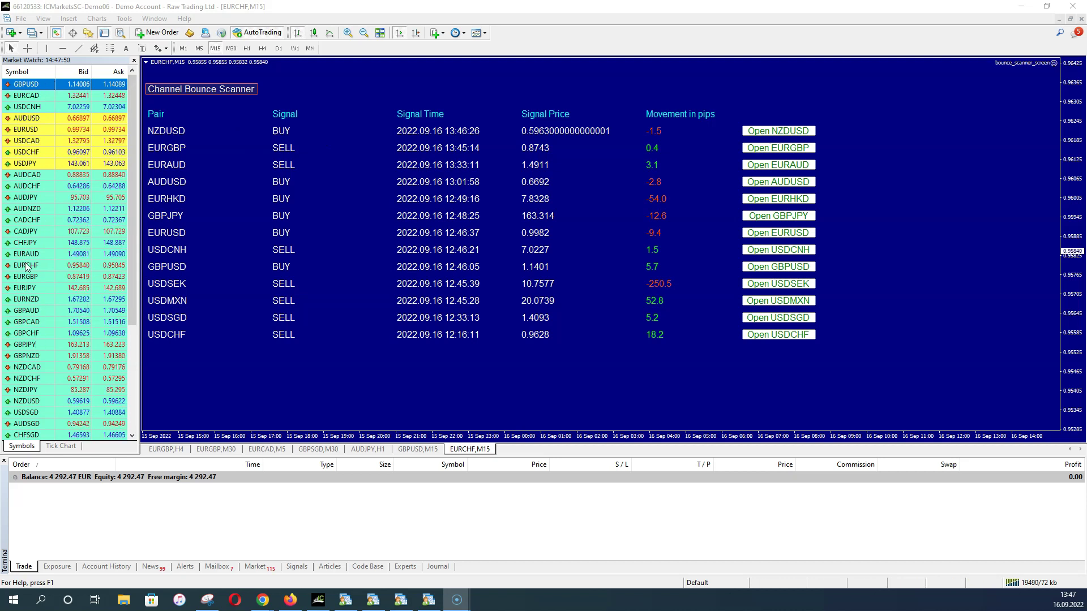
Open a new GBPUSD chart and load the bounce_scanner_screen.tpl template onto it
{"action": "right_click", "coordinate": [29, 89]}
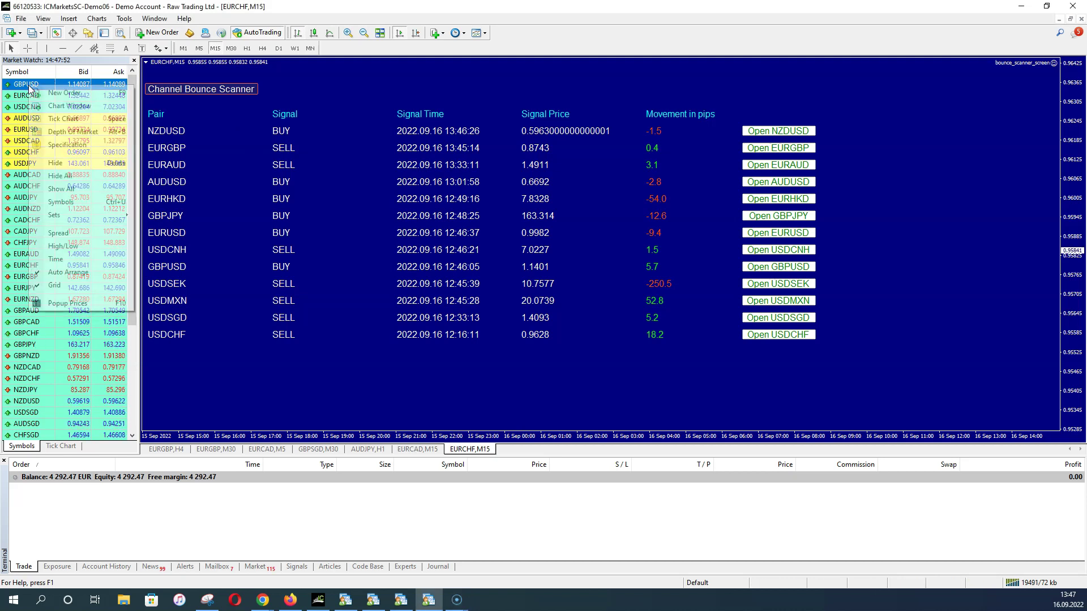
{"action": "left_click", "coordinate": [53, 106]}
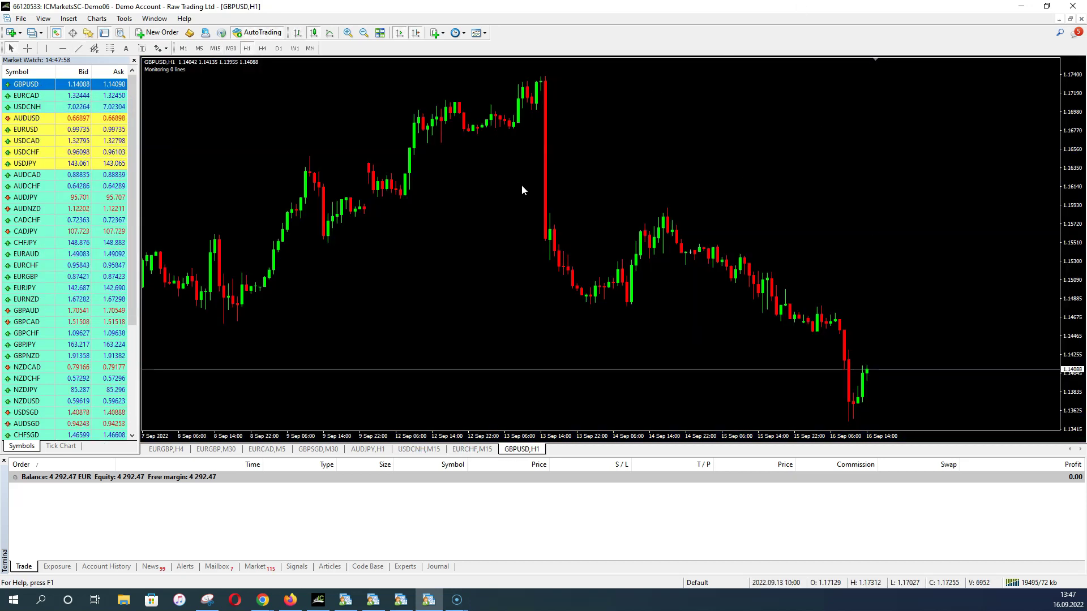
{"action": "right_click", "coordinate": [617, 137]}
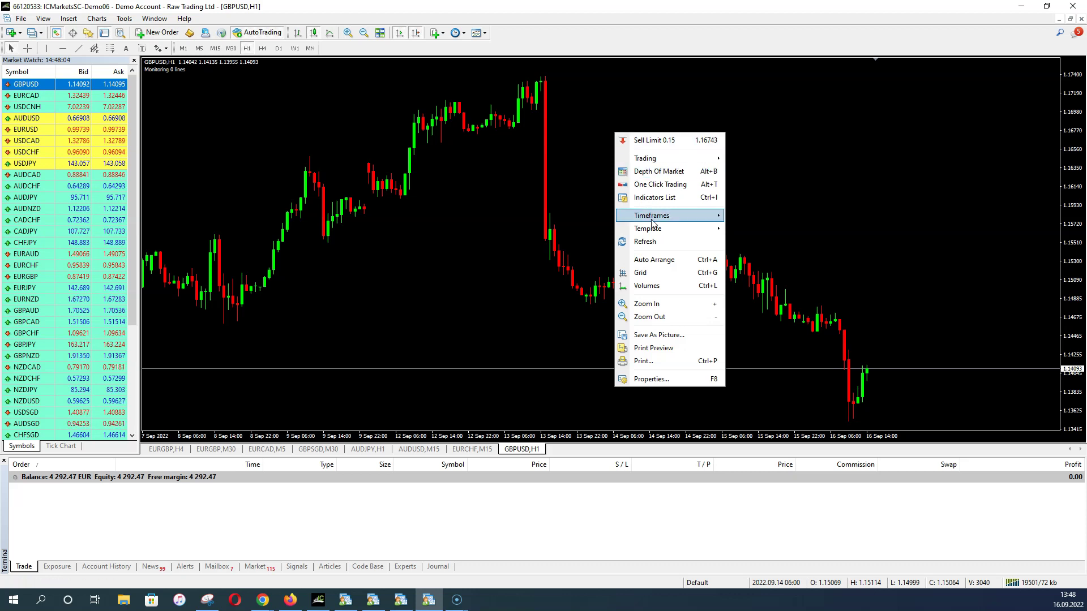
{"action": "mouse_move", "coordinate": [651, 228]}
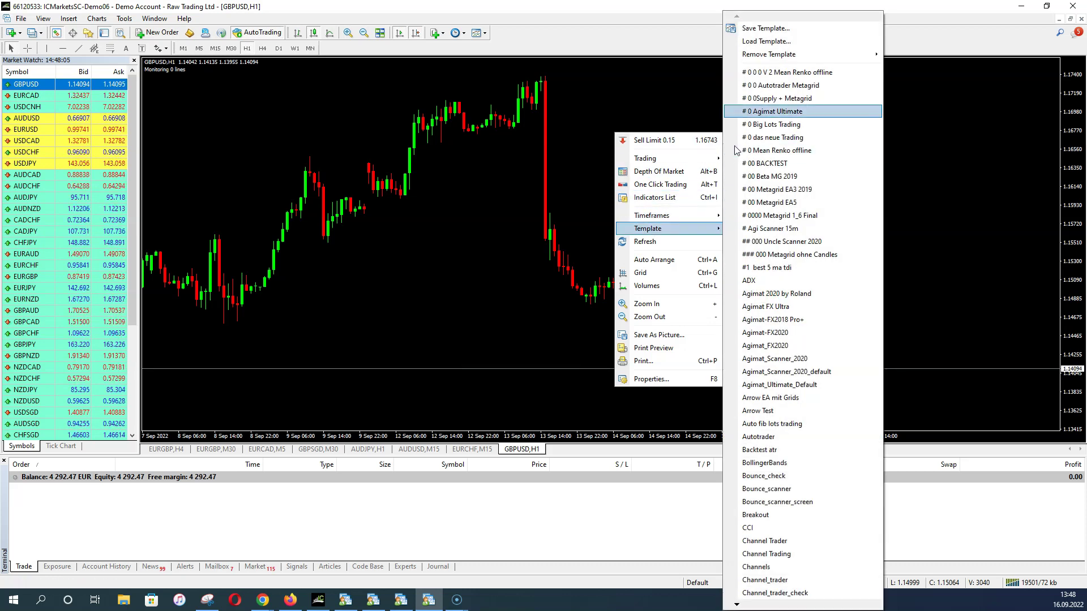
{"action": "left_click", "coordinate": [758, 41]}
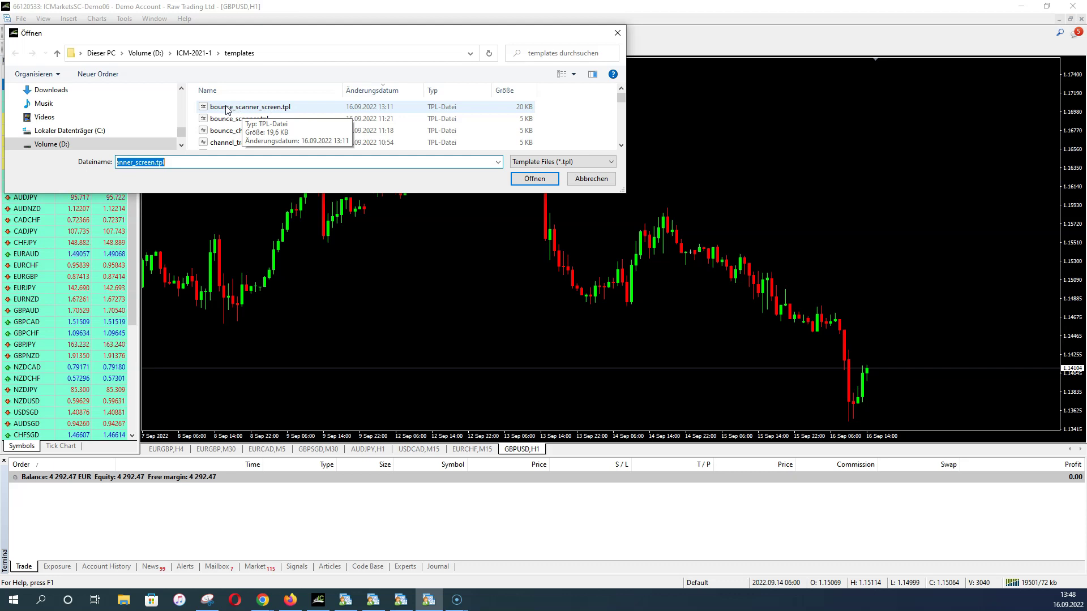
{"action": "left_click", "coordinate": [263, 107]}
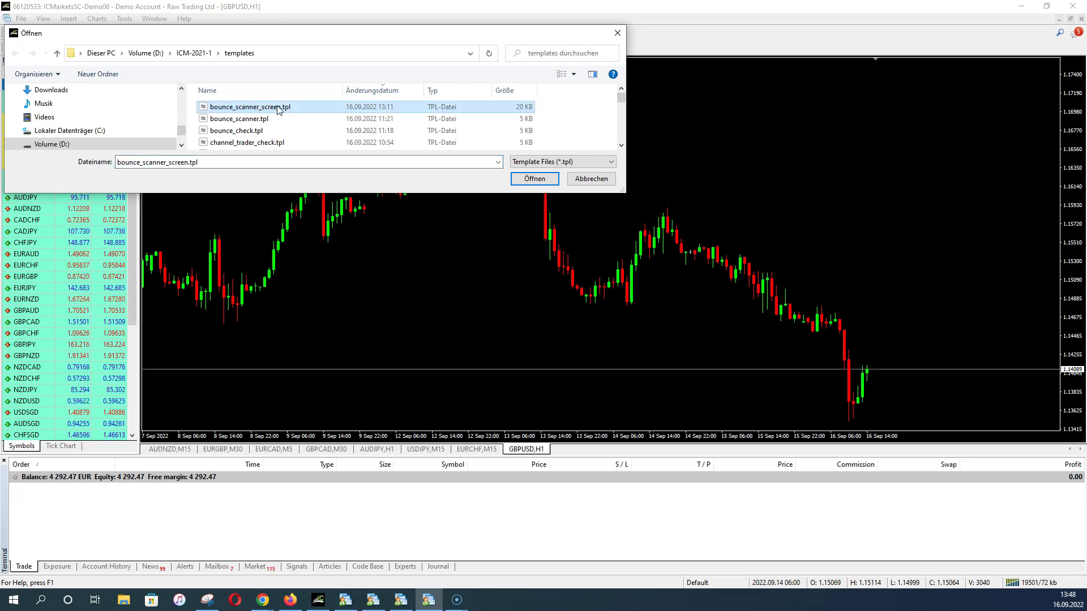
{"action": "left_click", "coordinate": [536, 179]}
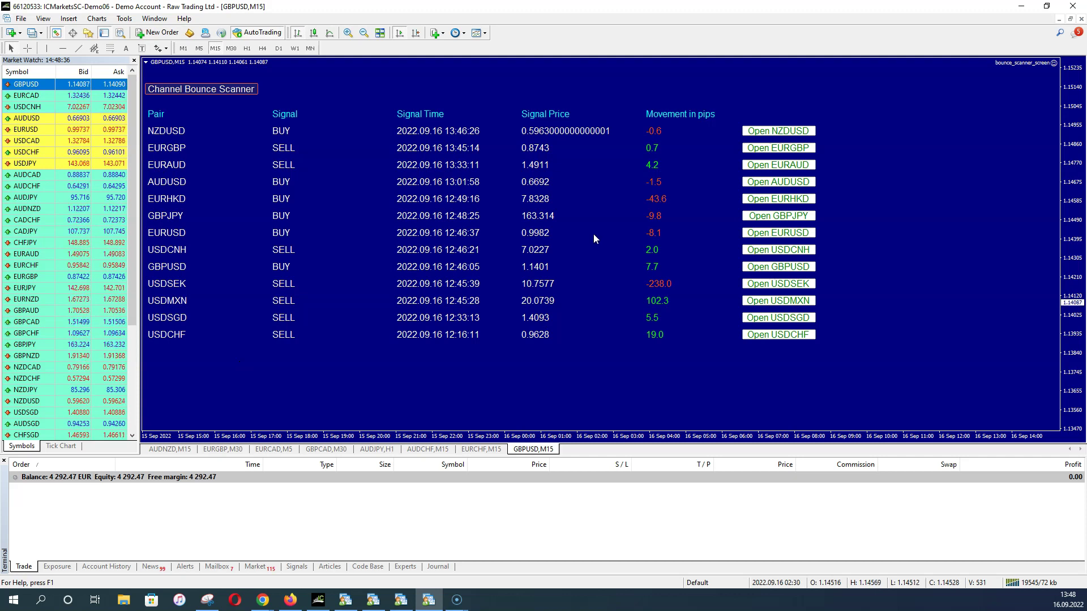
Open the input parameters of the bounce_scanner_screen expert advisor on the GBPUSD chart
{"action": "mouse_move", "coordinate": [597, 213]}
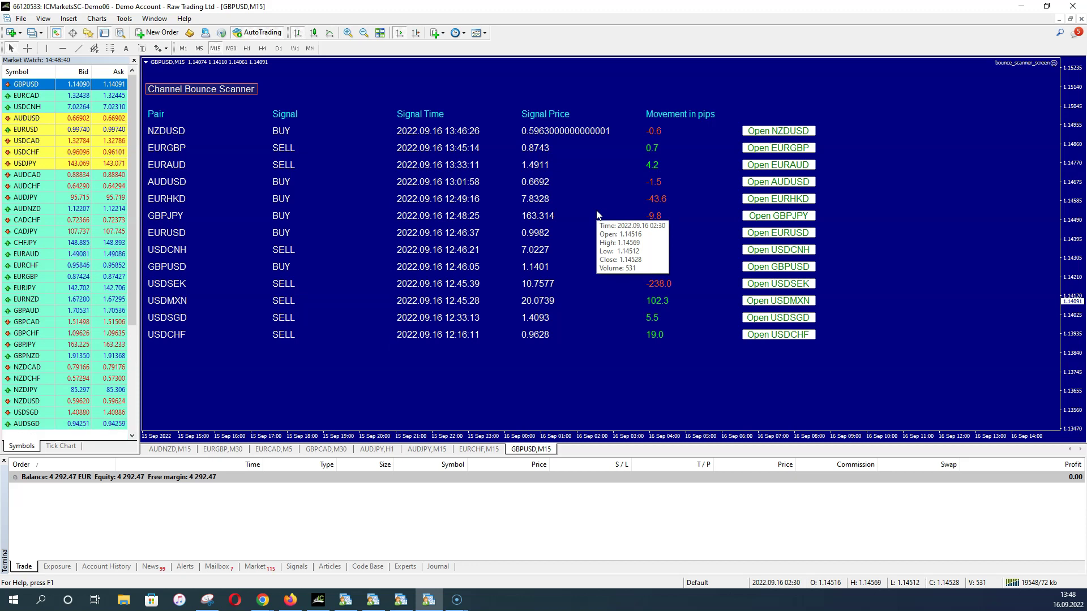
{"action": "right_click", "coordinate": [595, 206]}
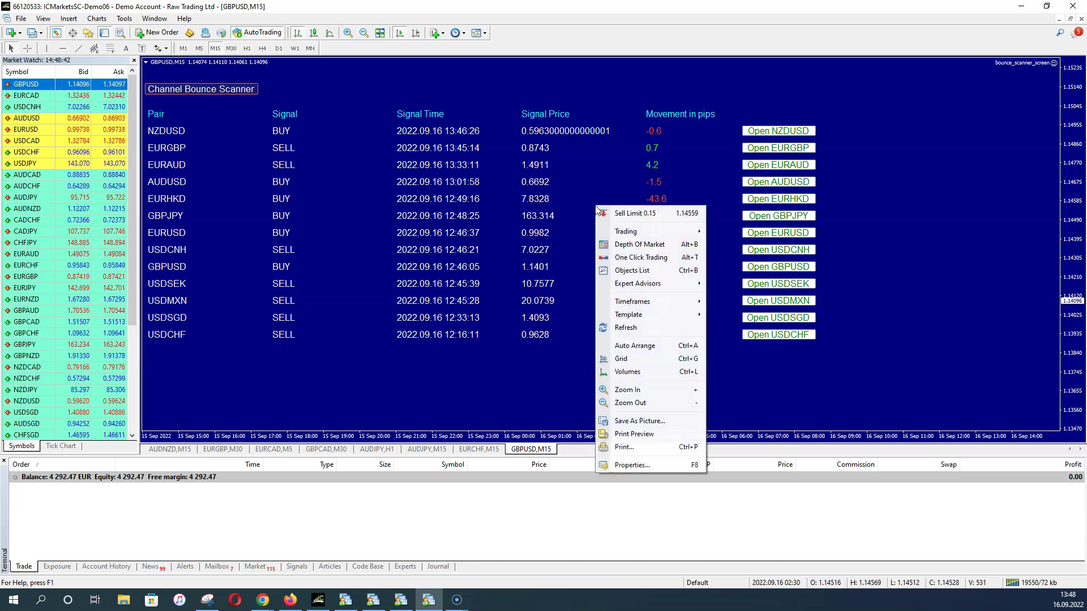
{"action": "mouse_move", "coordinate": [644, 289]}
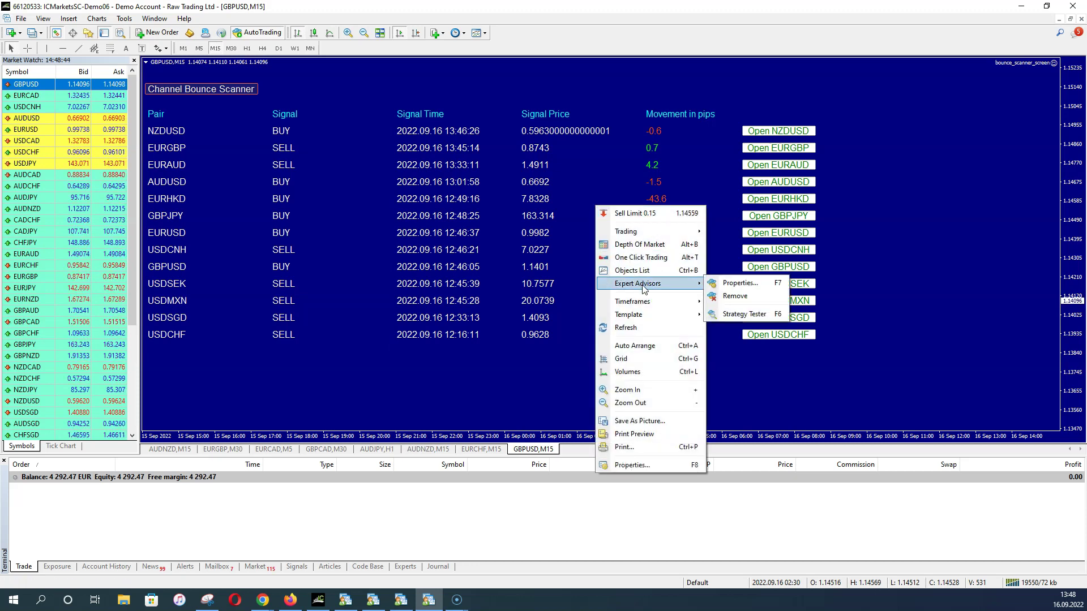
{"action": "left_click", "coordinate": [736, 283]}
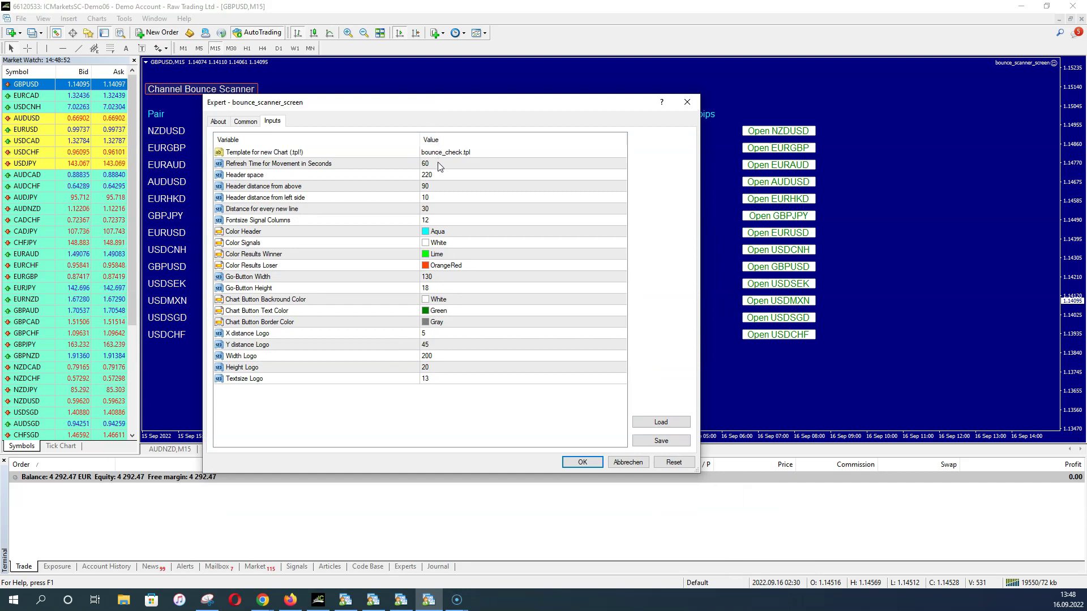
Set the refresh time for movement to 1 second in the bounce_scanner_screen inputs and apply the settings
{"action": "left_click", "coordinate": [278, 166]}
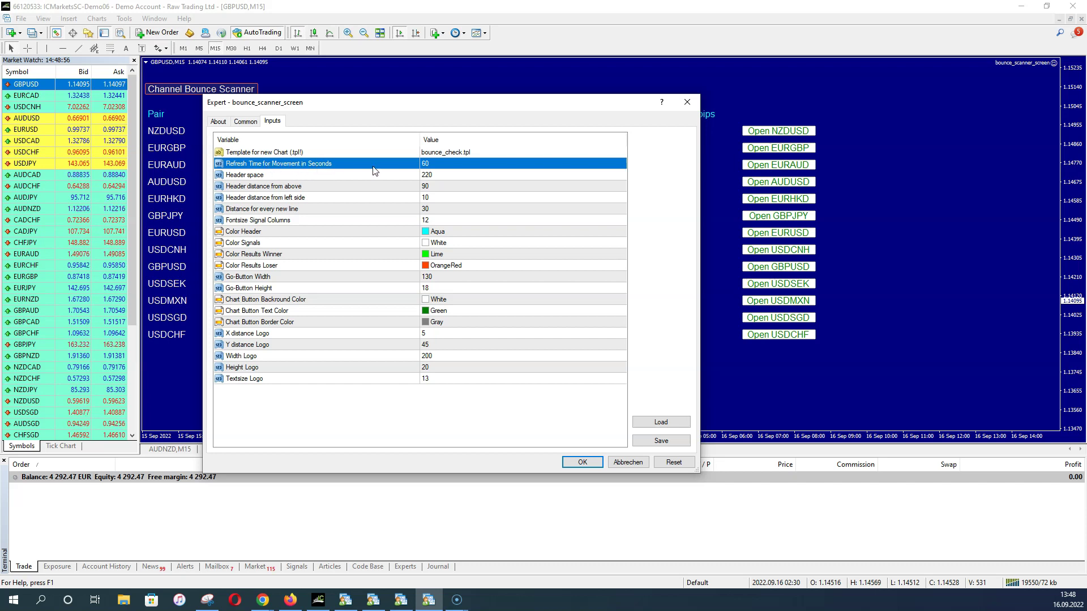
{"action": "left_click_drag", "start_coordinate": [473, 106], "coordinate": [406, 110]}
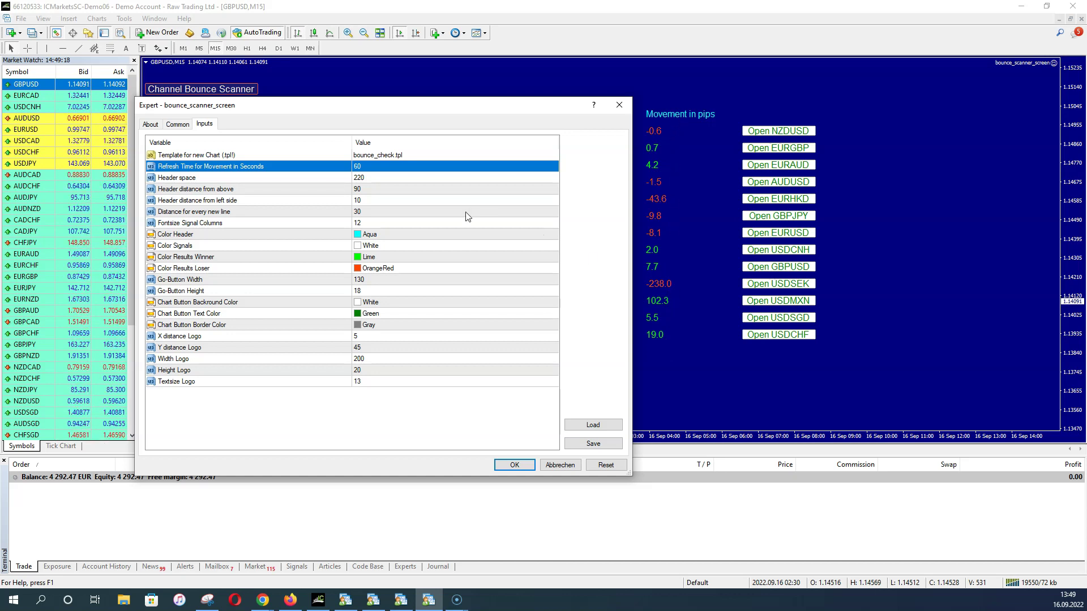
{"action": "double_click", "coordinate": [412, 166]}
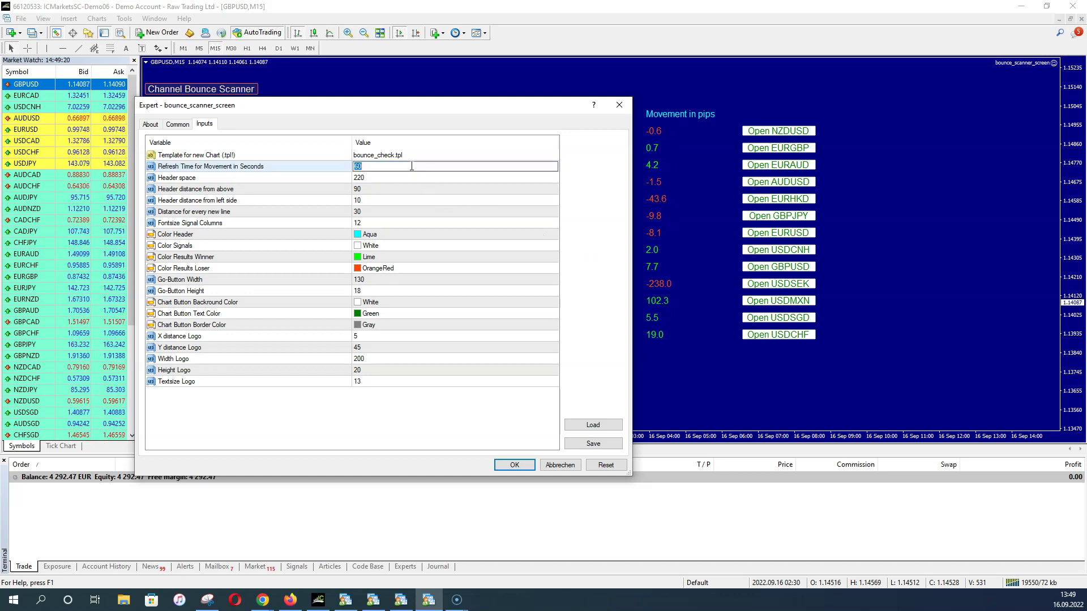
{"action": "type", "text": "1"}
{"action": "left_click", "coordinate": [393, 202]}
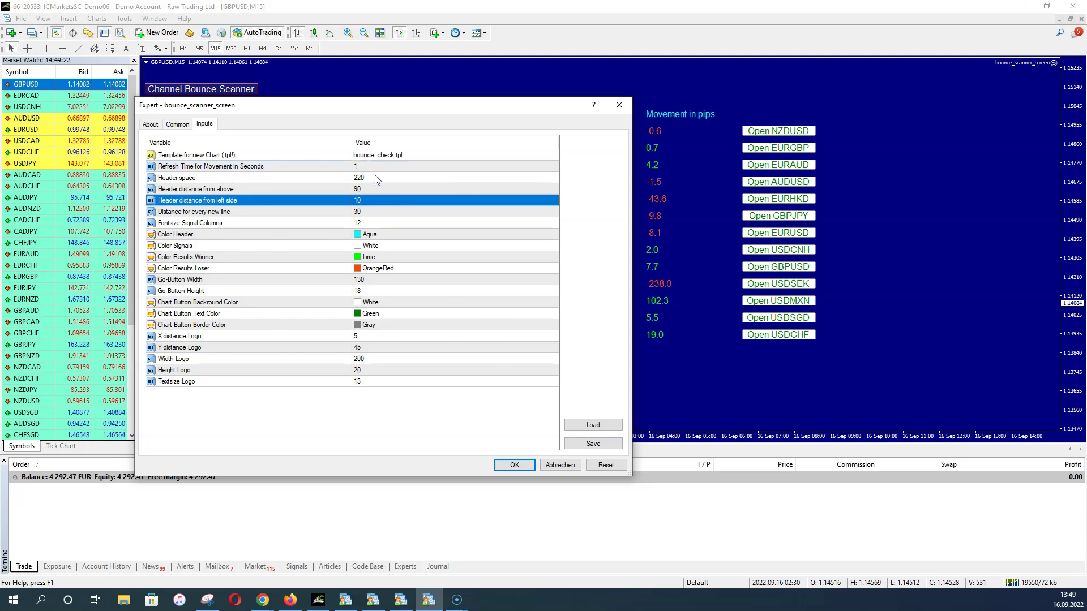
{"action": "left_click", "coordinate": [369, 167]}
{"action": "left_click", "coordinate": [512, 469]}
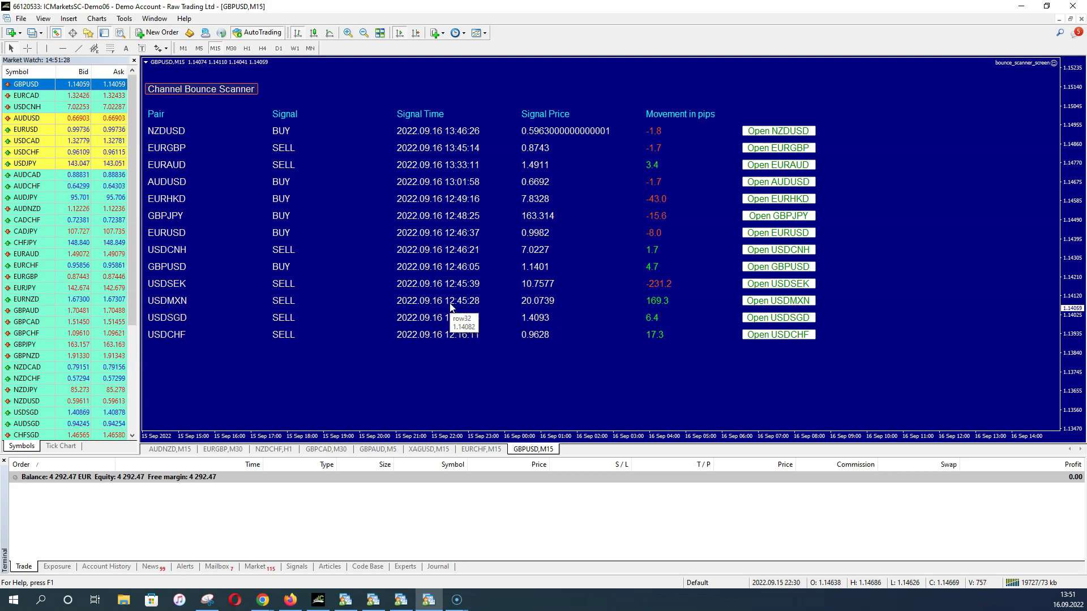
Open the GBPUSD chart from the scanner screen and compare its H1 arrow signal with the M15 timeframe
{"action": "left_click", "coordinate": [661, 303]}
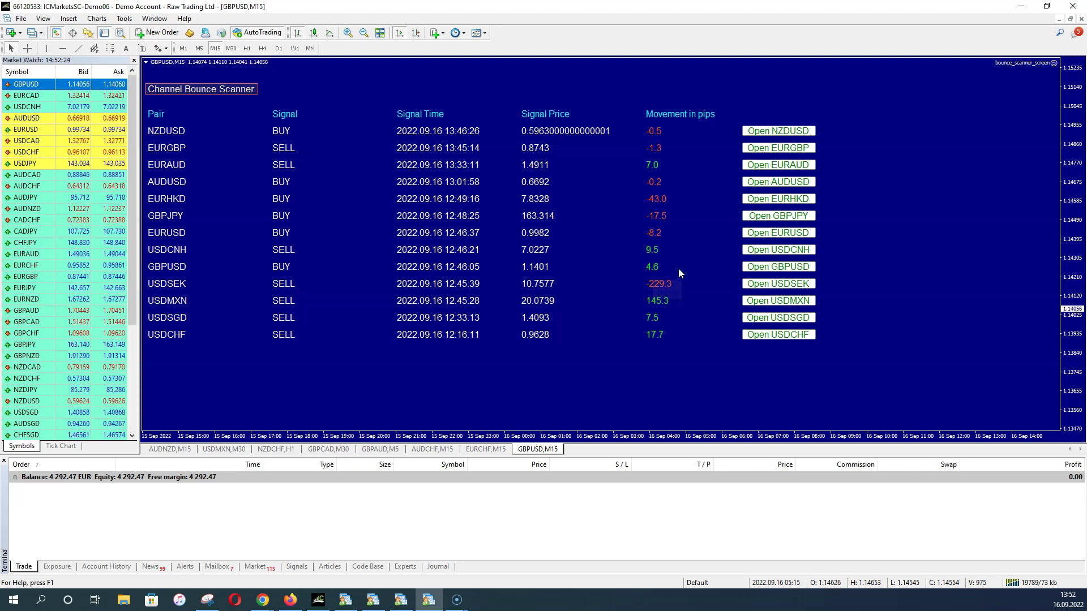
{"action": "left_click", "coordinate": [778, 267]}
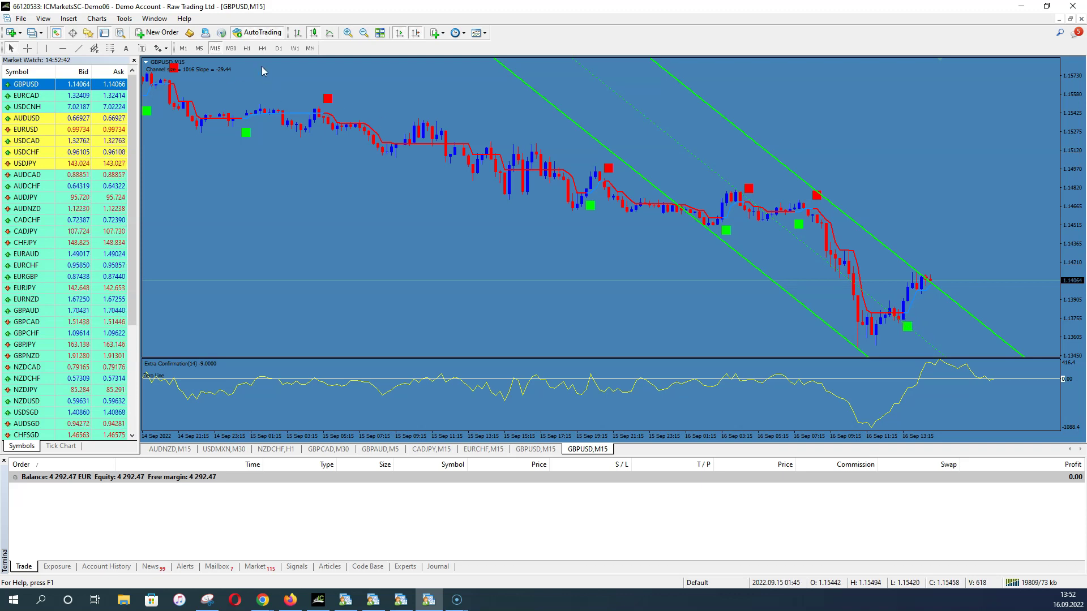
{"action": "left_click", "coordinate": [246, 48]}
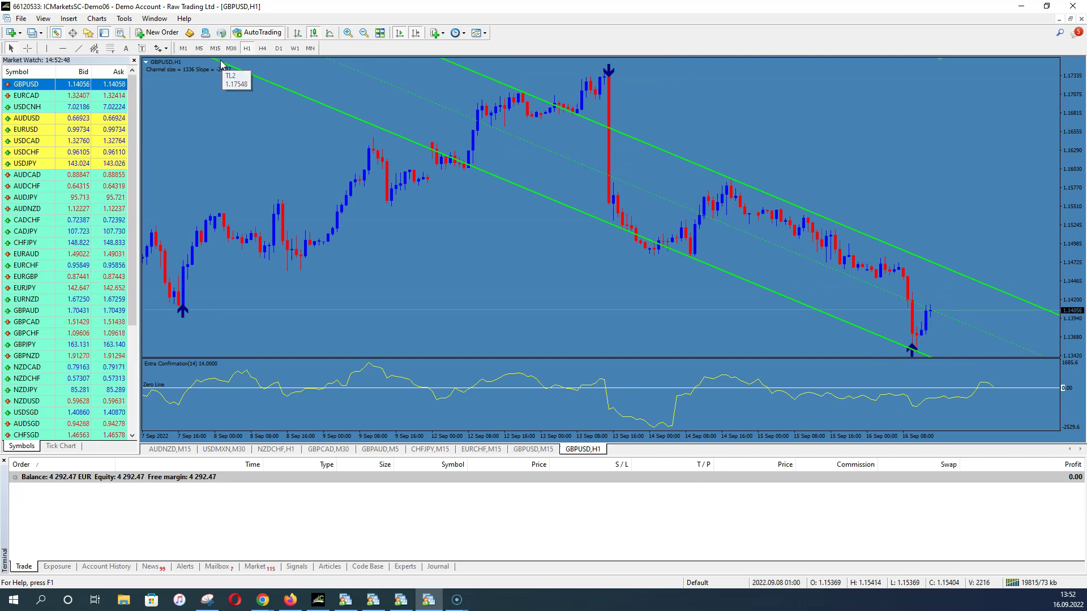
{"action": "left_click", "coordinate": [215, 48]}
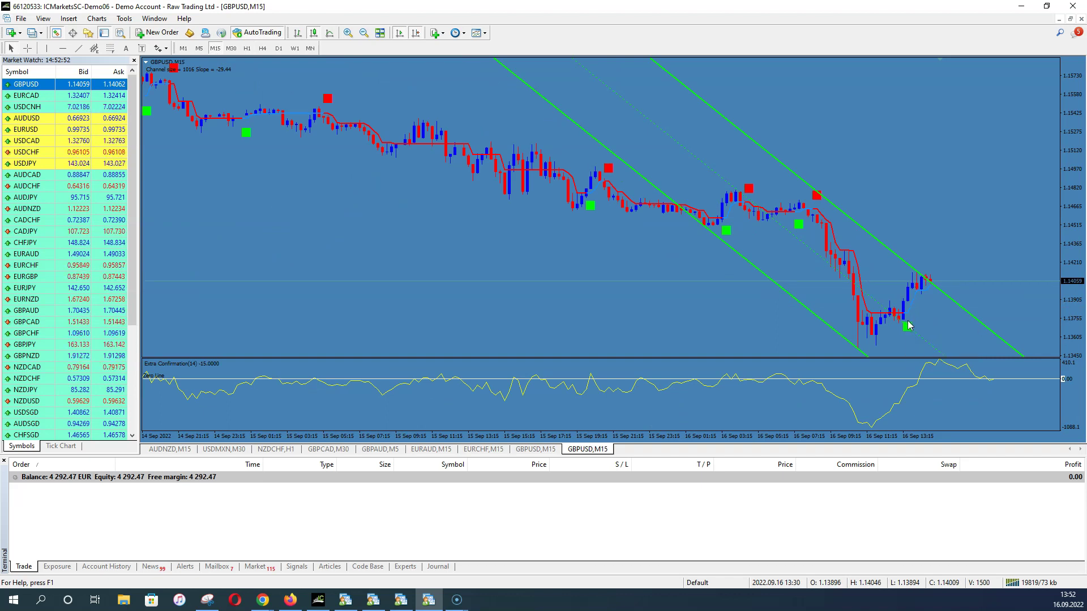
Read the price data of the GBPUSD M15 candles following the latest green box, using the crosshair
{"action": "left_click", "coordinate": [28, 48]}
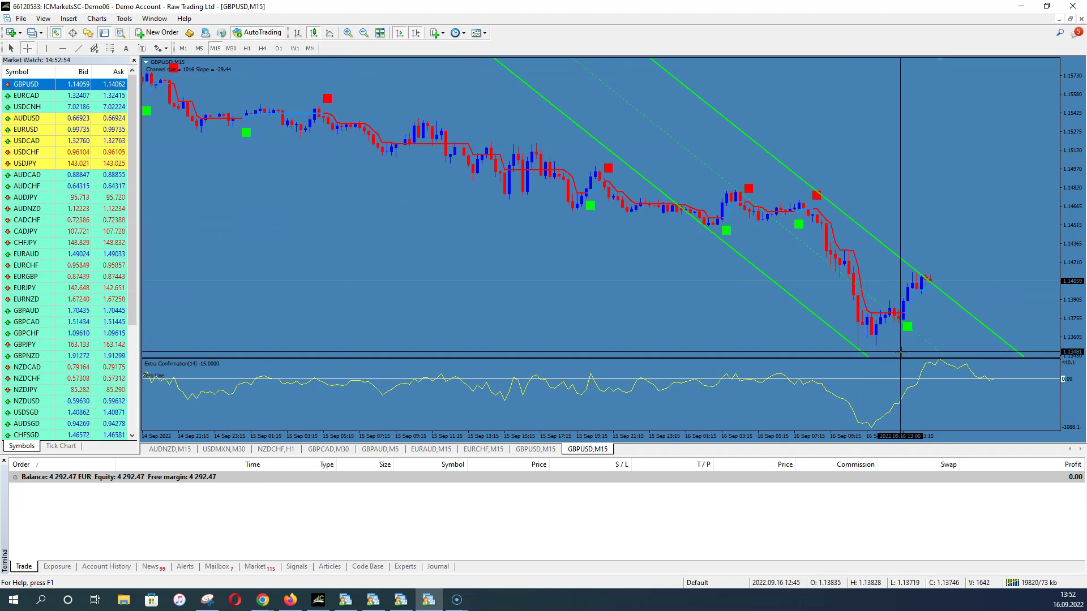
{"action": "mouse_move", "coordinate": [909, 288]}
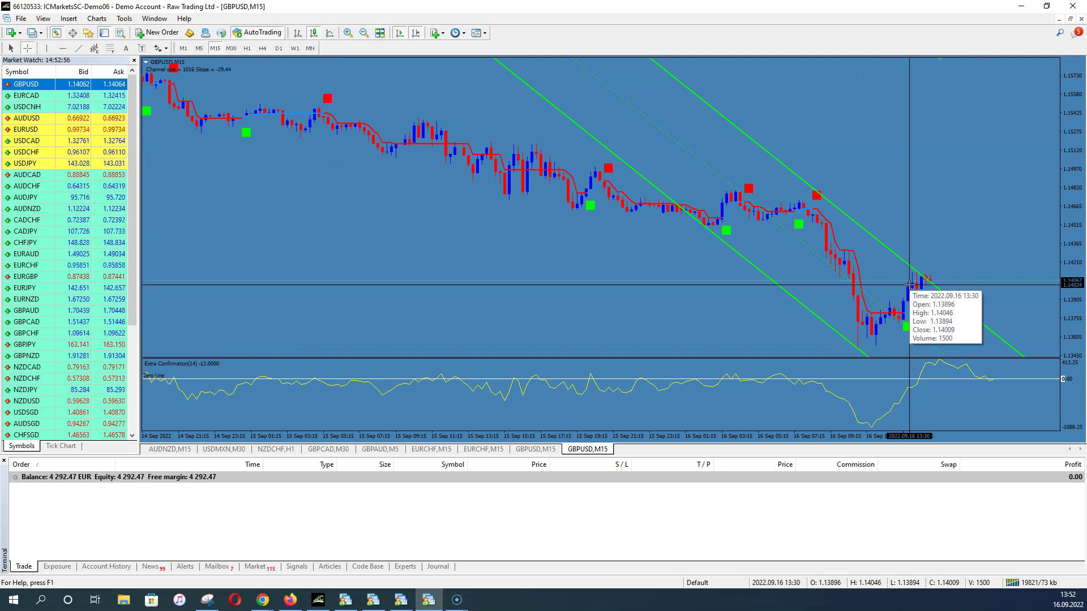
{"action": "left_click", "coordinate": [911, 289]}
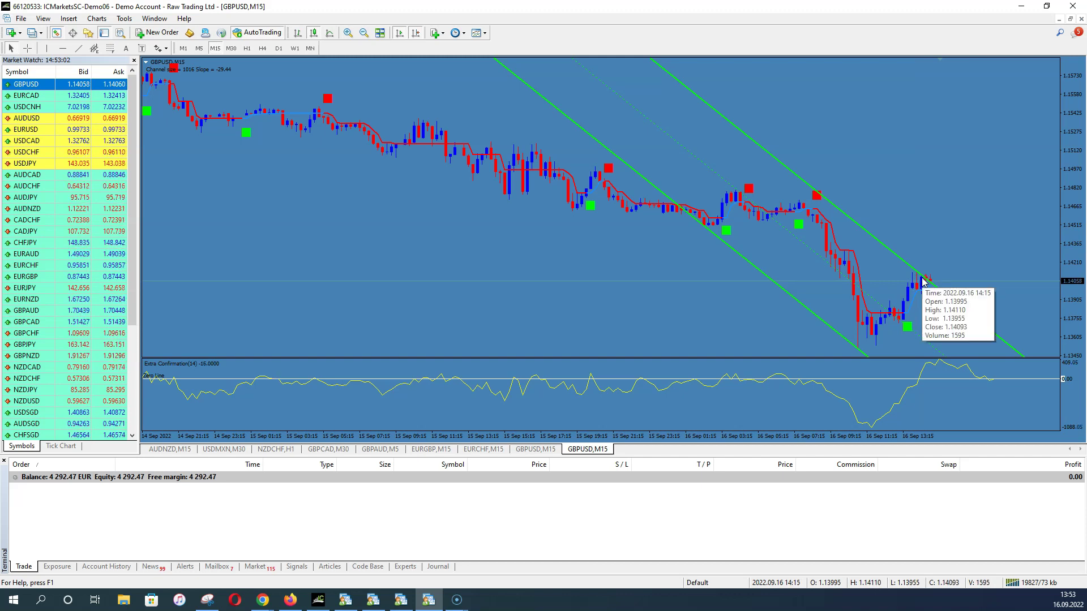
{"action": "mouse_move", "coordinate": [913, 286]}
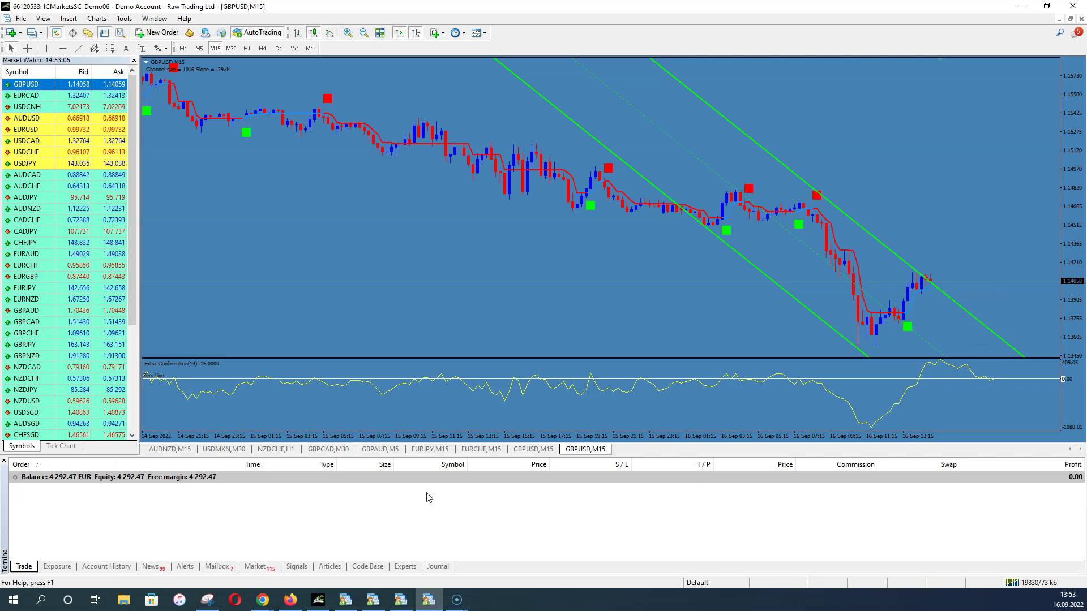
Return to the scanner screen, open the USDSGD chart from it, and compare its H1 arrow with the M15 red box and candles
{"action": "left_click", "coordinate": [524, 450]}
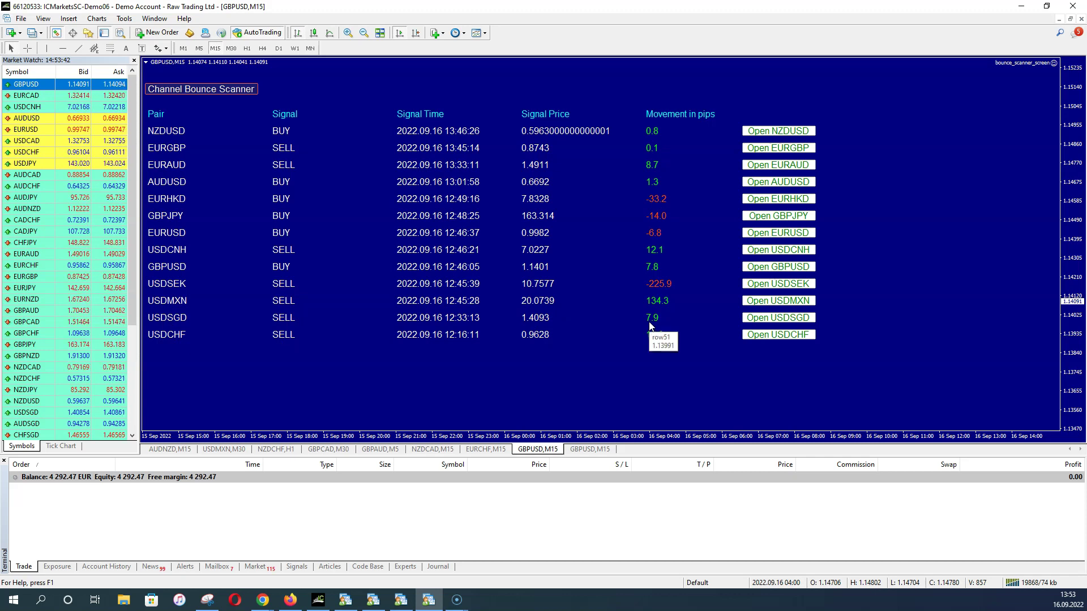
{"action": "left_click", "coordinate": [768, 317]}
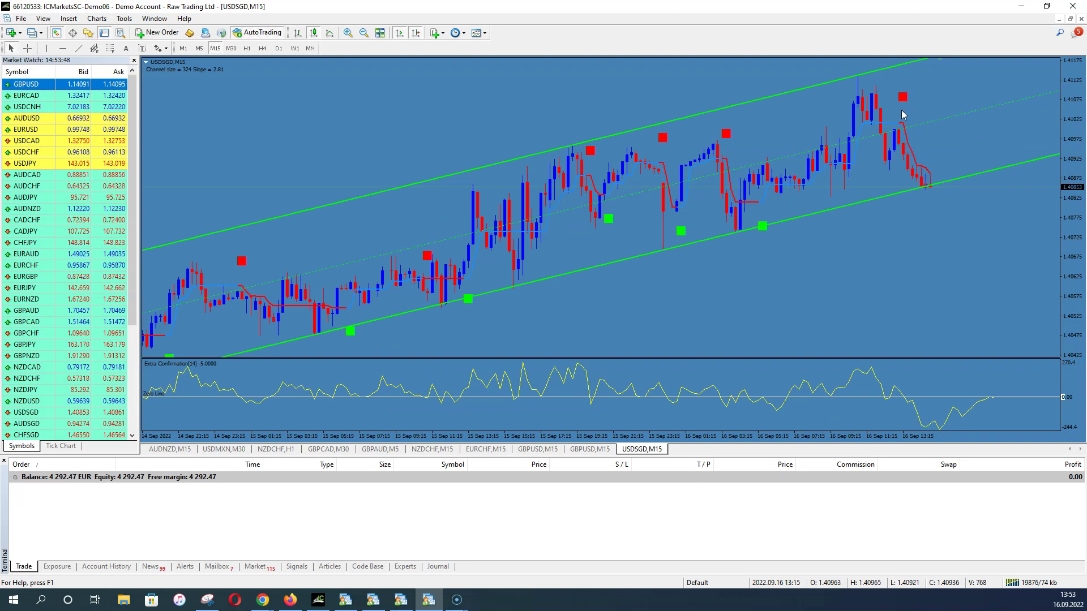
{"action": "left_click", "coordinate": [247, 49]}
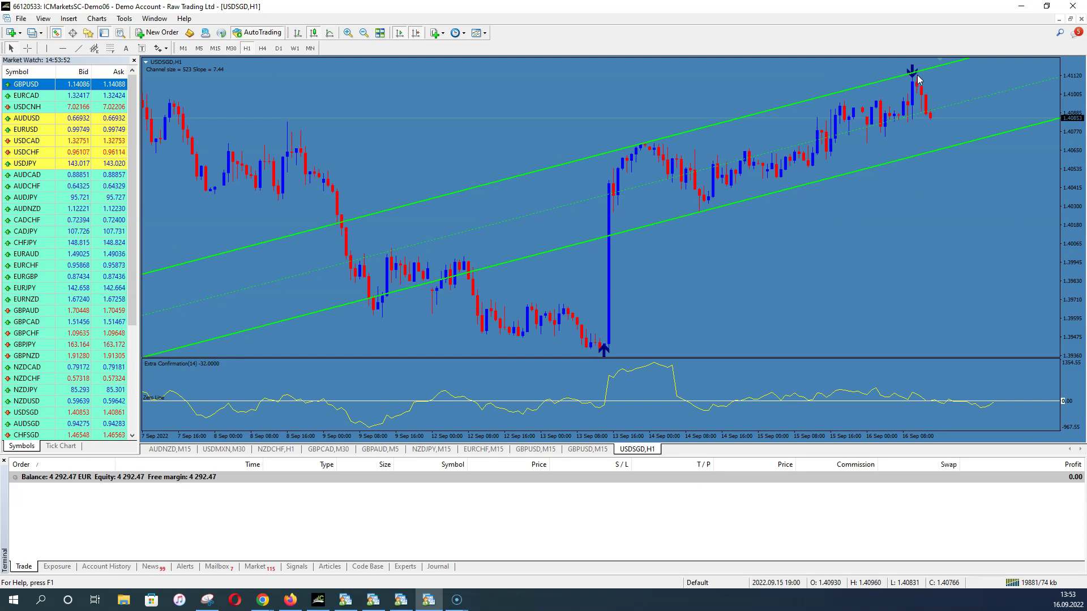
{"action": "left_click", "coordinate": [215, 48]}
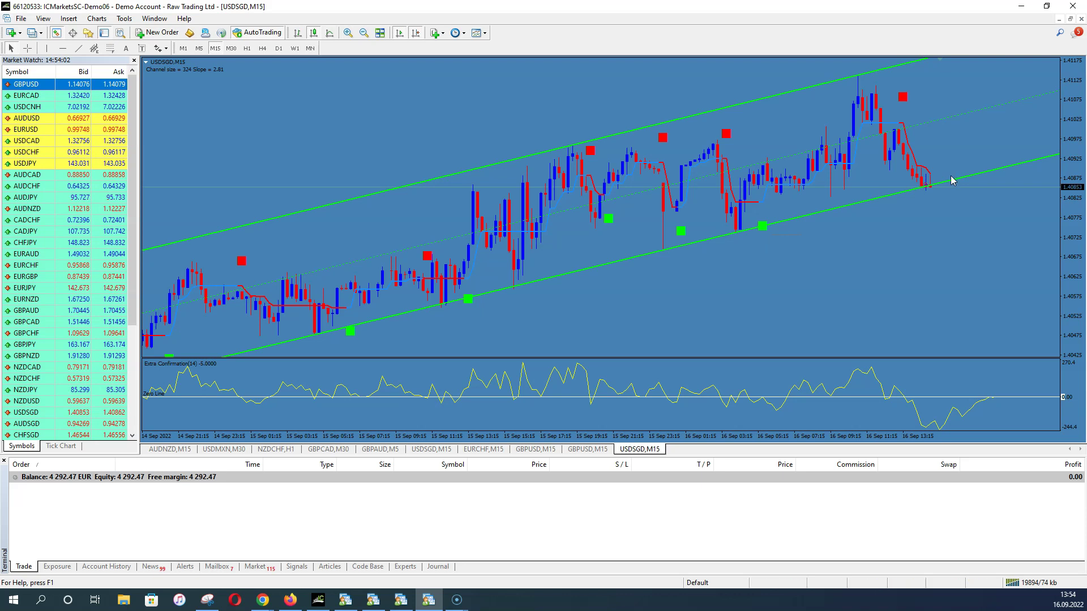
{"action": "mouse_move", "coordinate": [926, 189]}
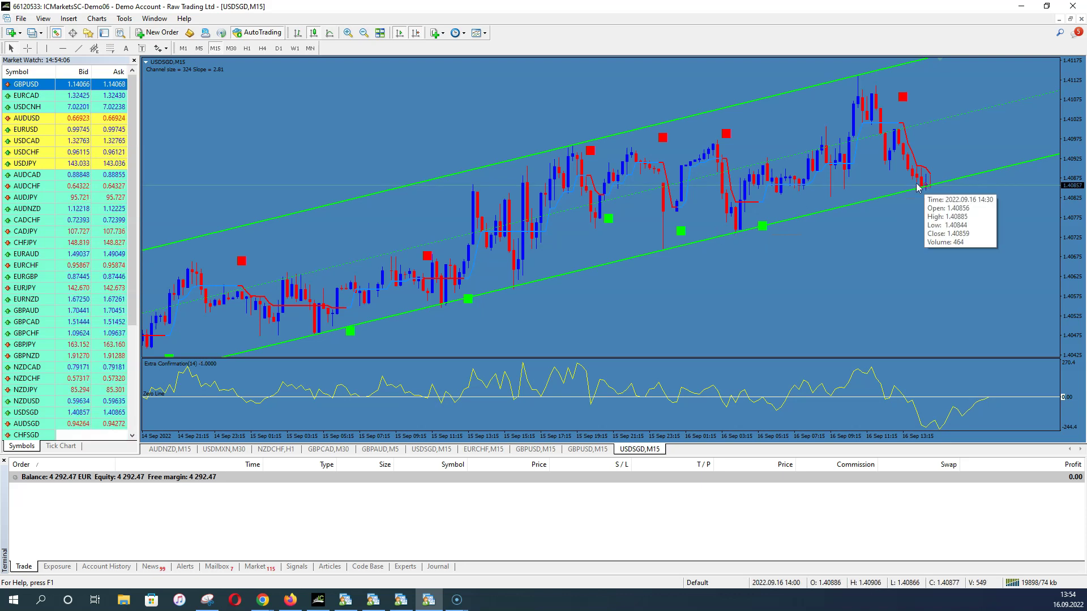
Check the USDSGD movement on the scanner screen against the USDSGD M15 chart
{"action": "left_click", "coordinate": [591, 448]}
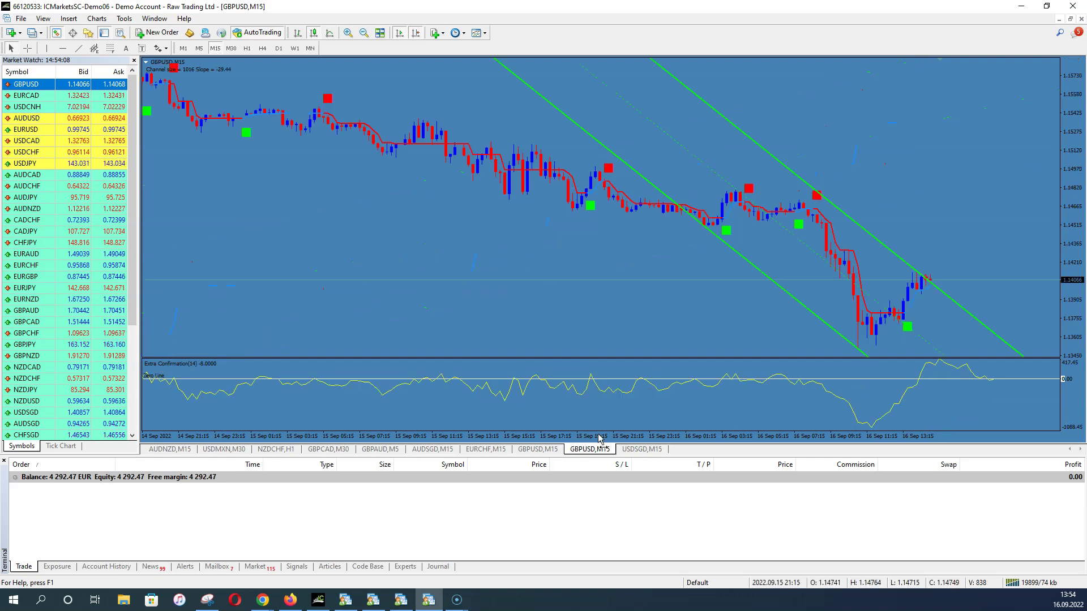
{"action": "left_click", "coordinate": [538, 448]}
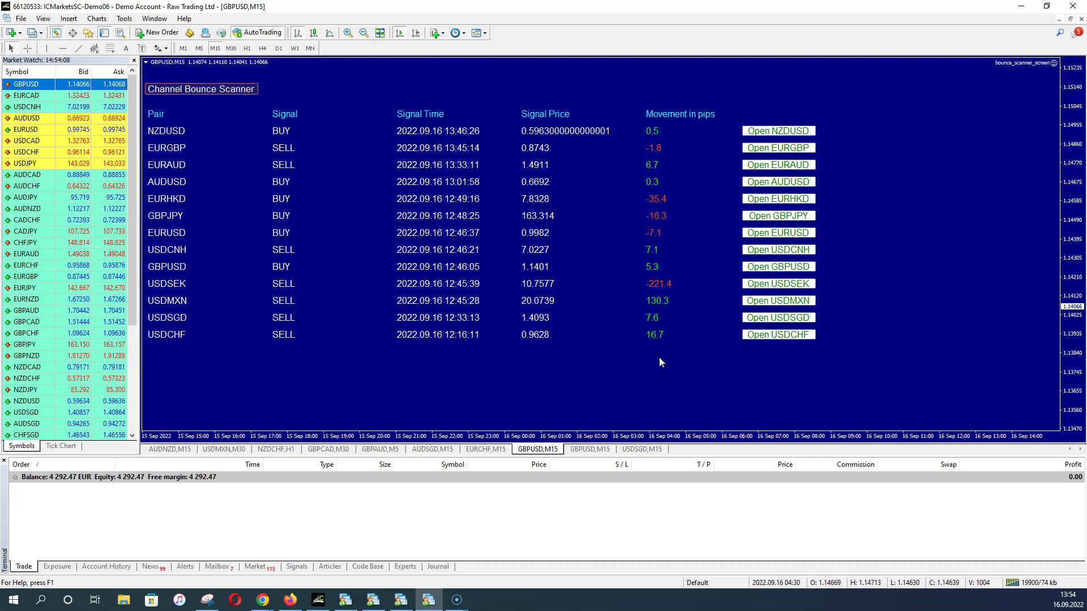
{"action": "left_click", "coordinate": [641, 448]}
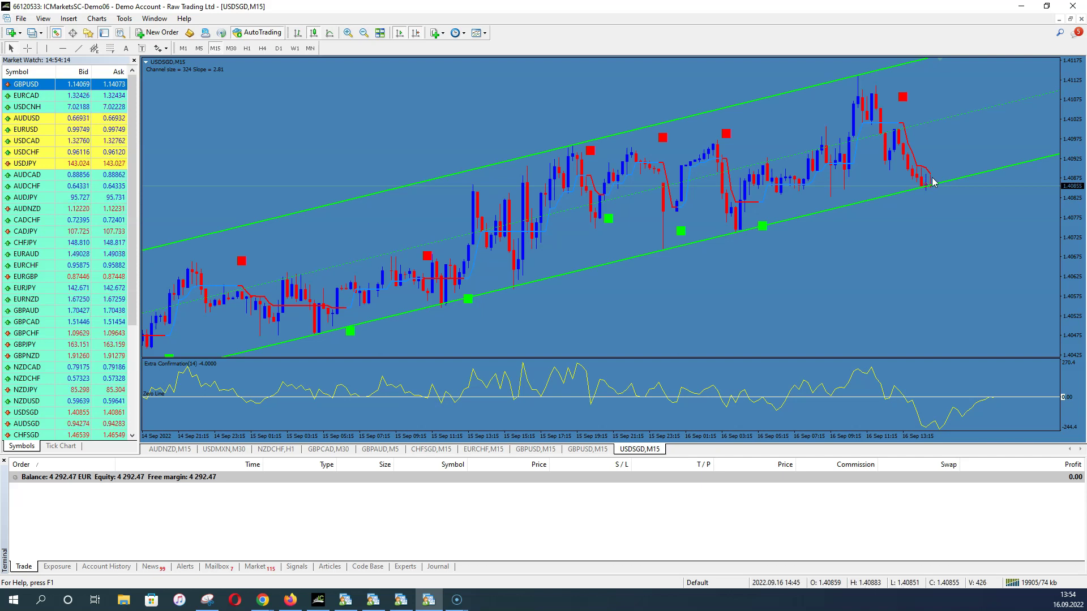
Close the USDSGD chart and the GBPUSD signal chart, keeping the scanner screen open
{"action": "right_click", "coordinate": [646, 450]}
{"action": "left_click", "coordinate": [651, 456]}
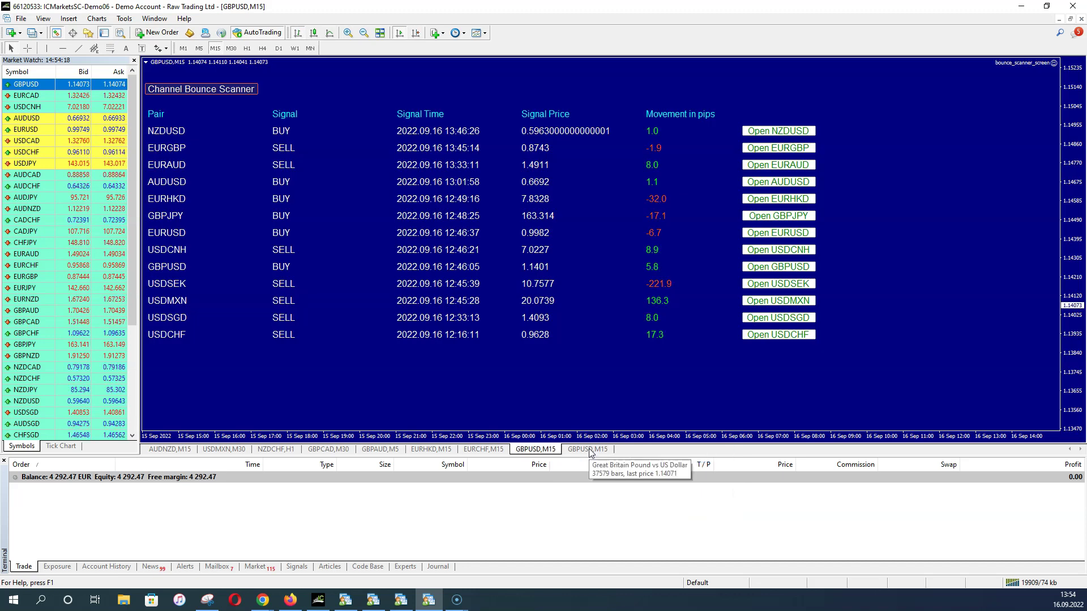
{"action": "left_click", "coordinate": [587, 450]}
{"action": "right_click", "coordinate": [589, 452]}
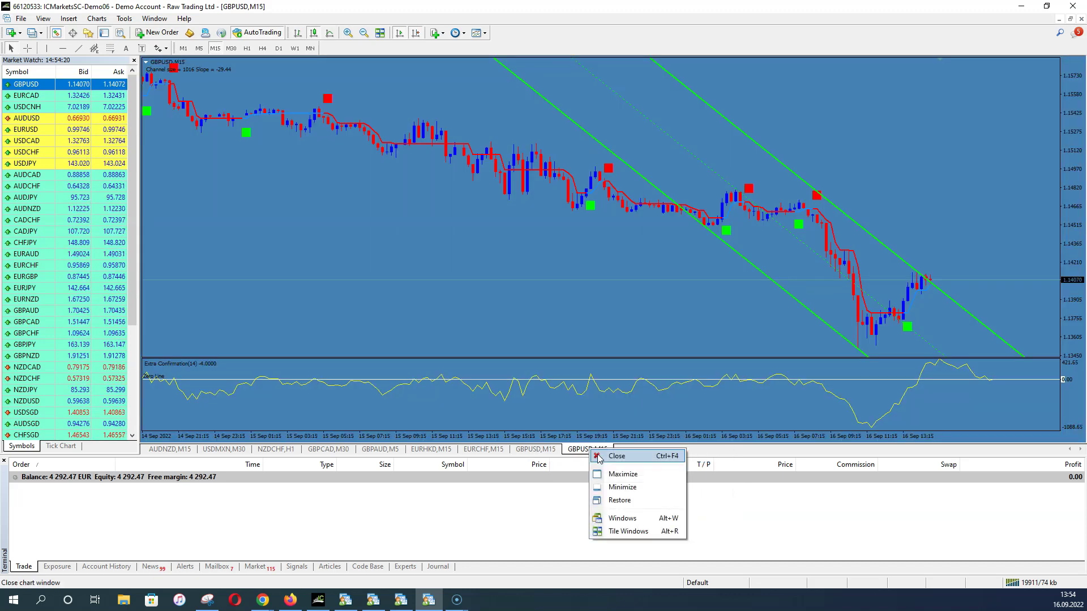
{"action": "left_click", "coordinate": [595, 457]}
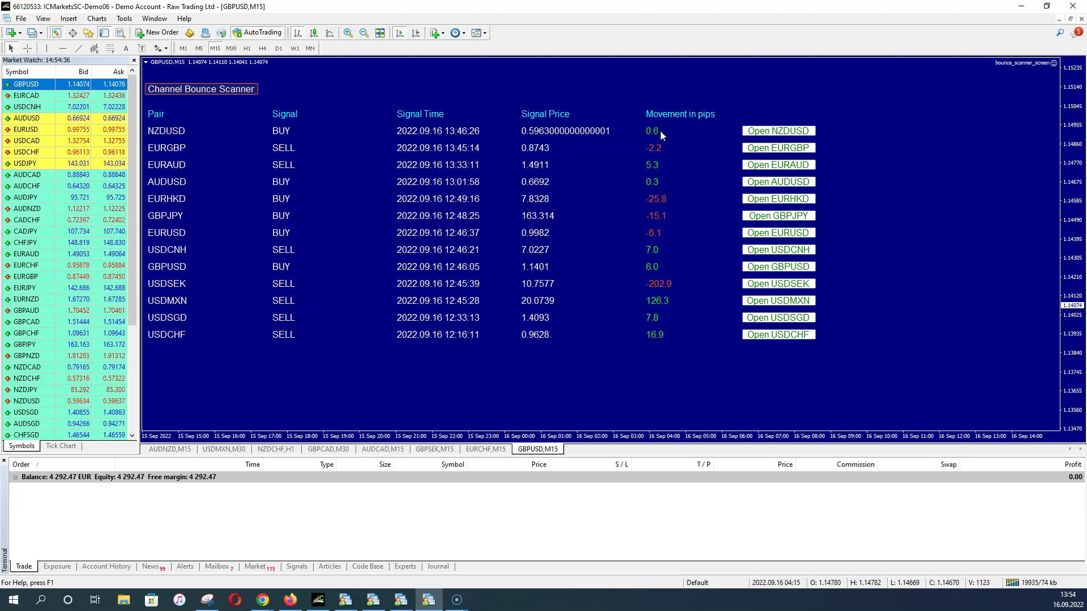
Open the NZDUSD chart from the scanner screen and compare its latest M15 green box with the H1 arrow
{"action": "left_click", "coordinate": [769, 131]}
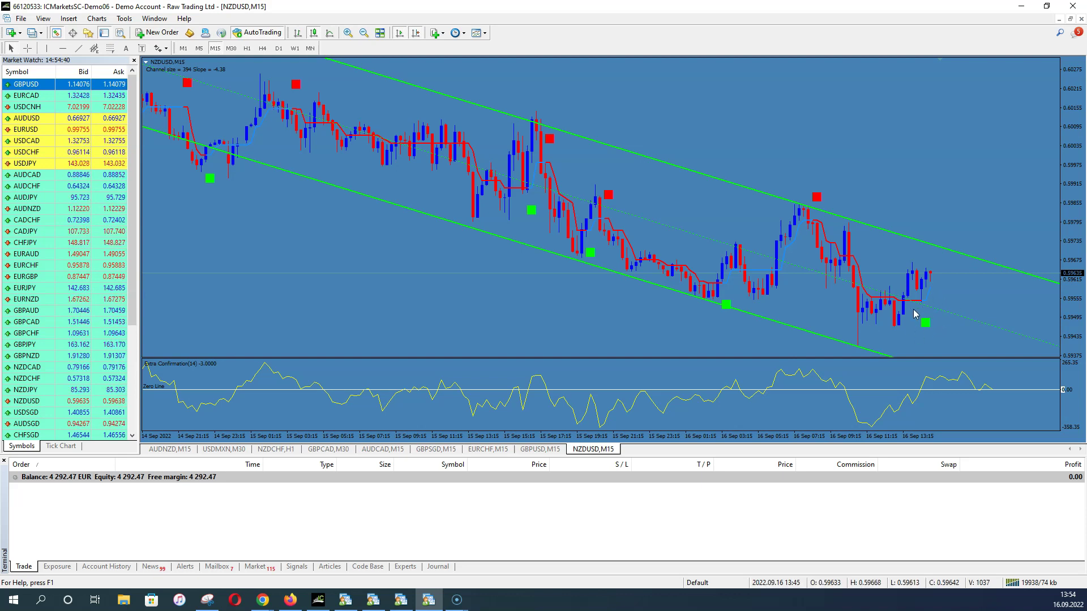
{"action": "mouse_move", "coordinate": [928, 325]}
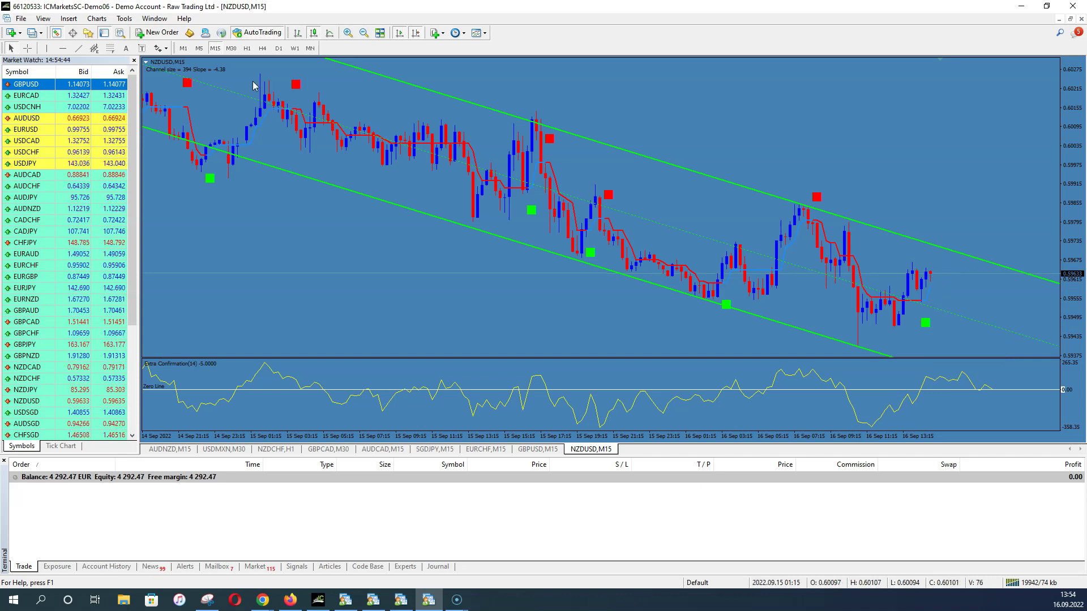
{"action": "left_click", "coordinate": [247, 48]}
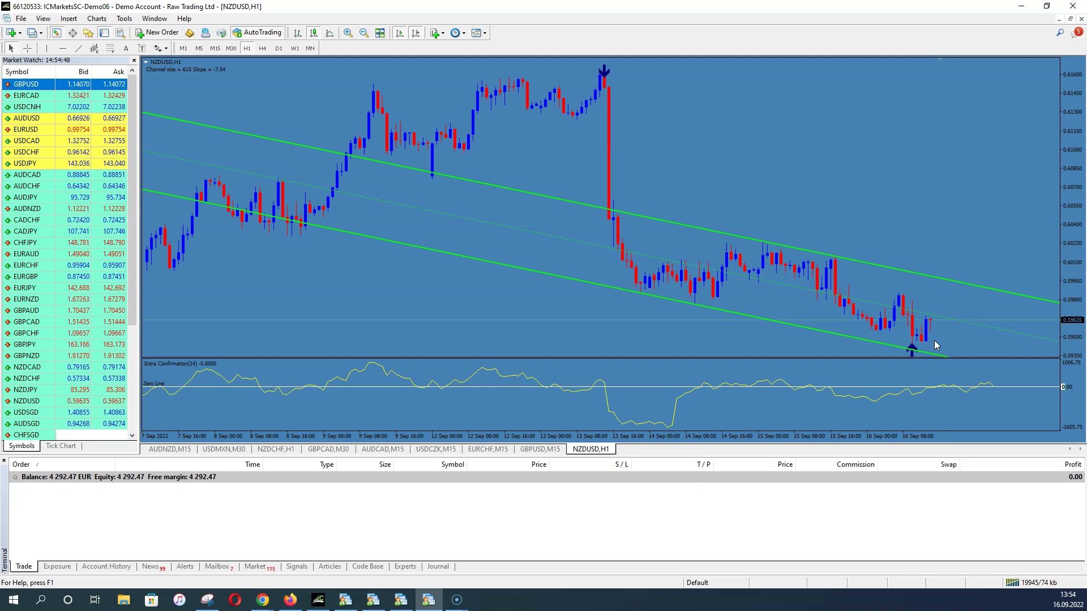
{"action": "left_click", "coordinate": [215, 48]}
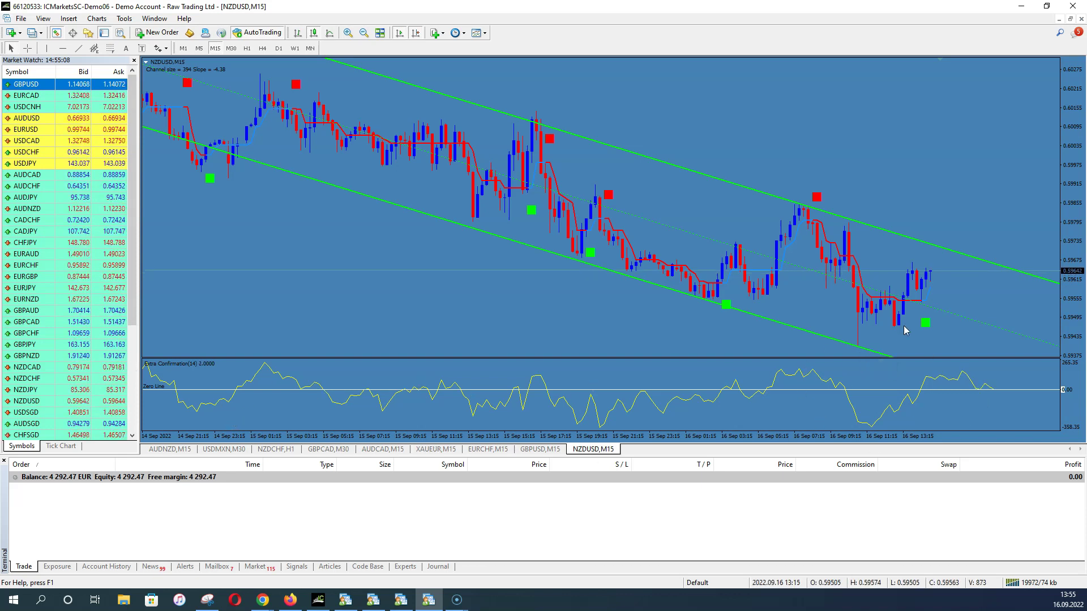
{"action": "mouse_move", "coordinate": [934, 274]}
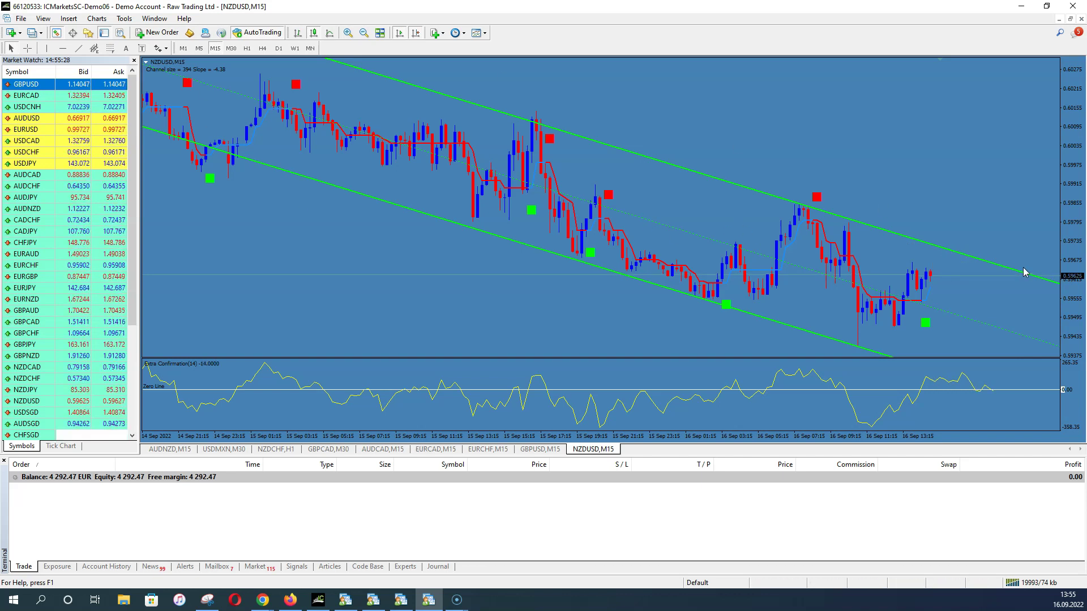
Review NZDUSD on H1 and M15 once more, including the earlier M15 box signals, and close its chart
{"action": "left_click", "coordinate": [246, 48]}
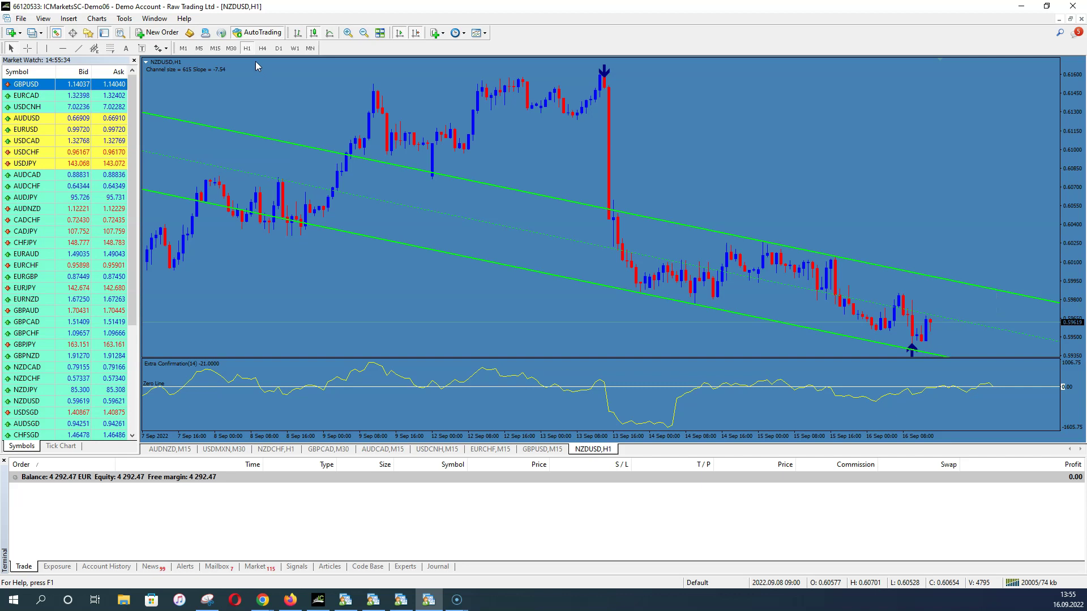
{"action": "left_click", "coordinate": [215, 48]}
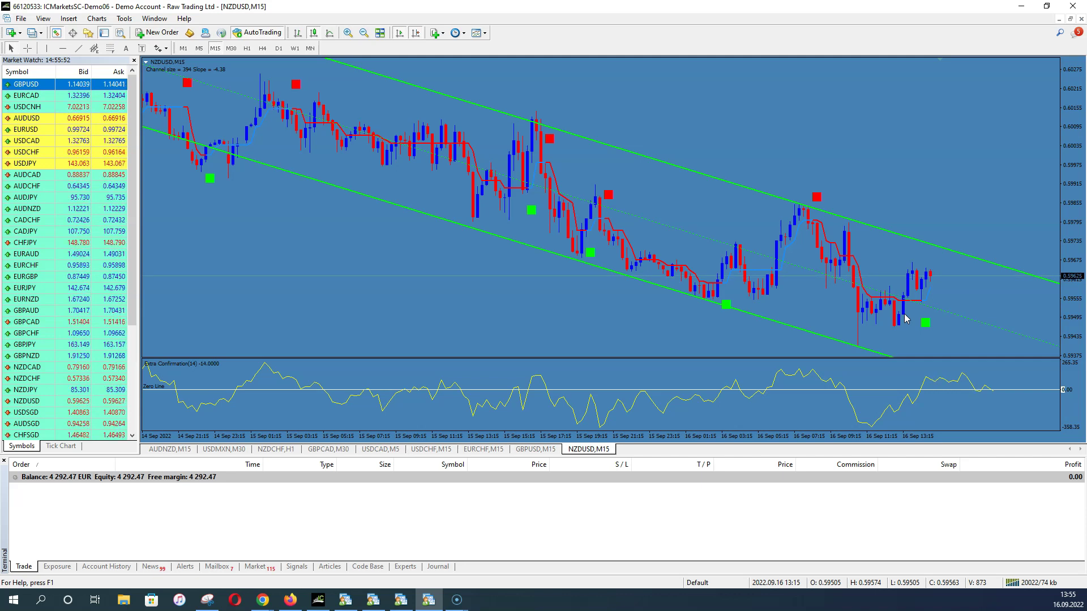
{"action": "mouse_move", "coordinate": [740, 286]}
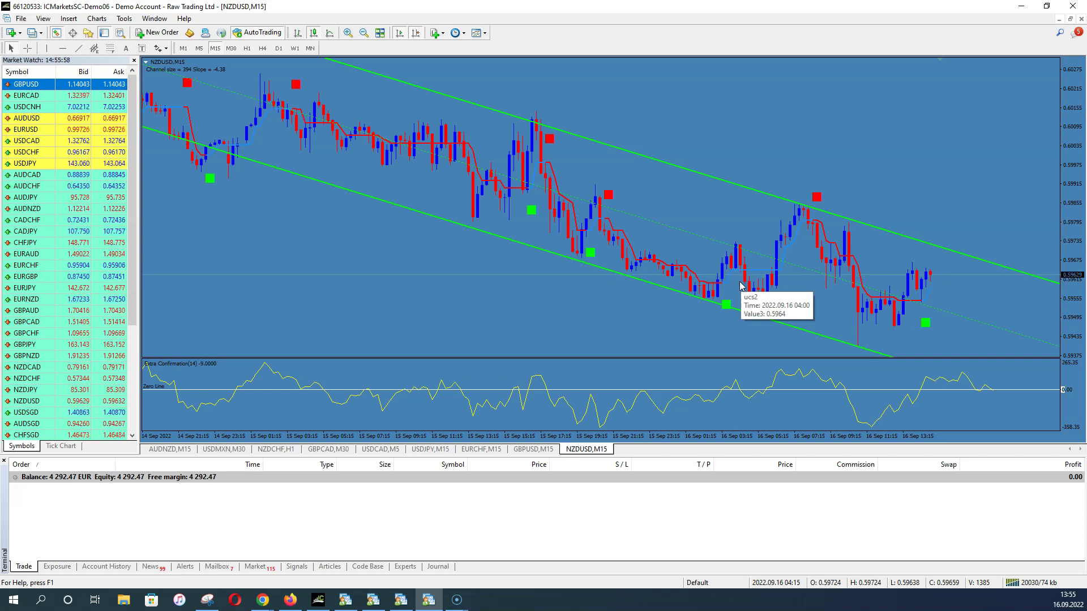
{"action": "mouse_move", "coordinate": [849, 271]}
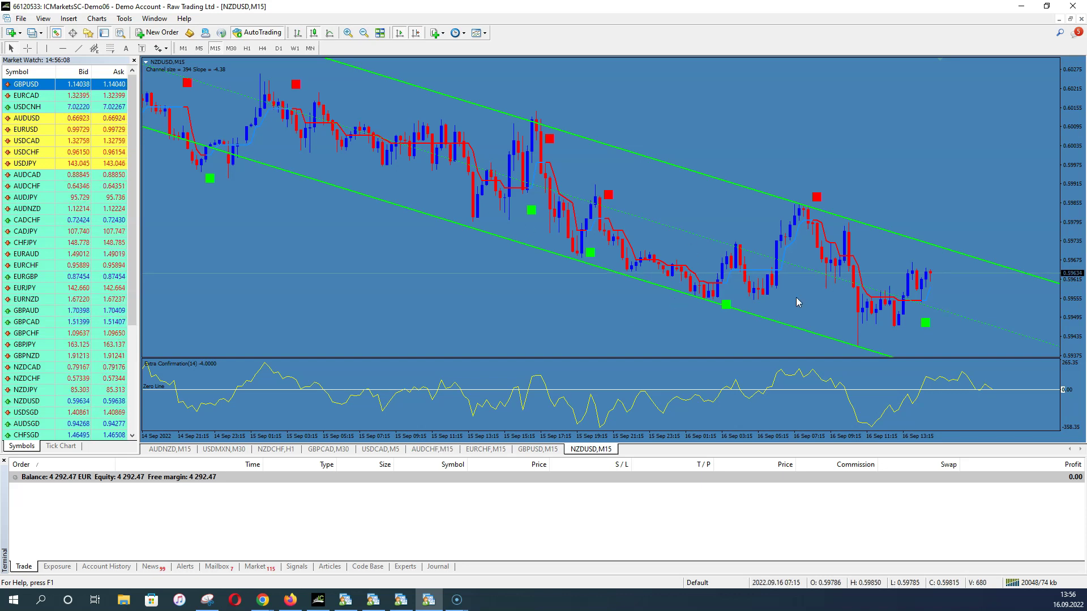
{"action": "right_click", "coordinate": [589, 449]}
{"action": "left_click", "coordinate": [613, 454]}
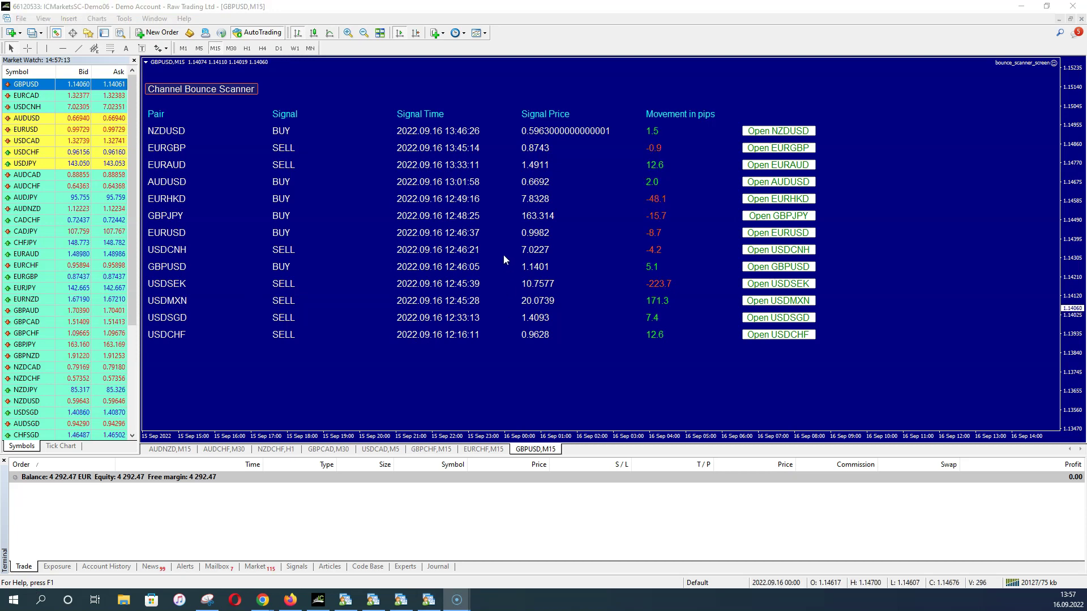
Check which template the scanner screen expert uses for new charts in its inputs, leaving the settings untouched
{"action": "right_click", "coordinate": [597, 245]}
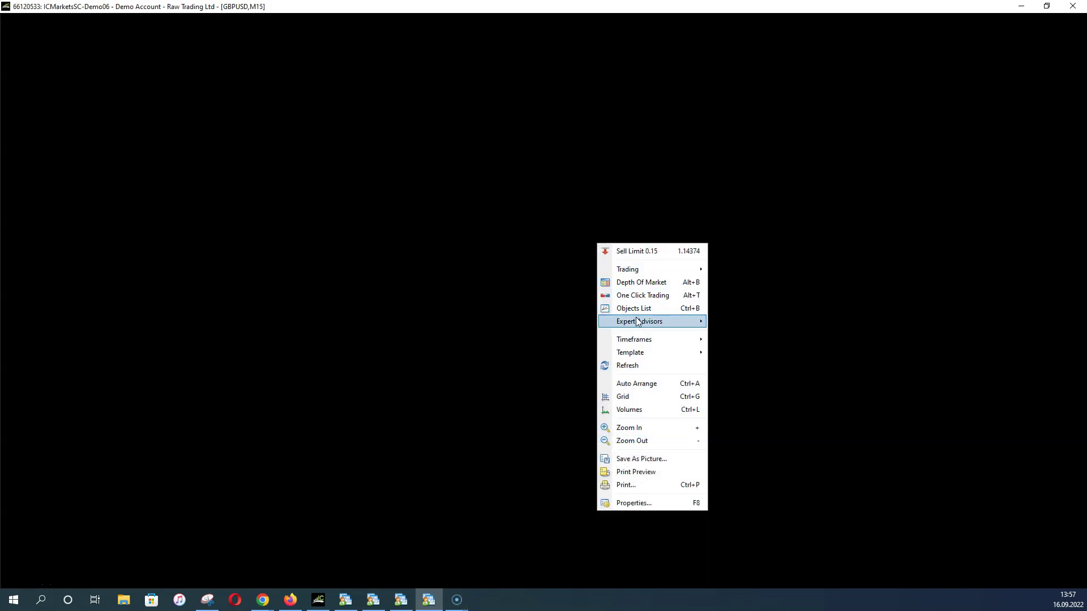
{"action": "mouse_move", "coordinate": [639, 320]}
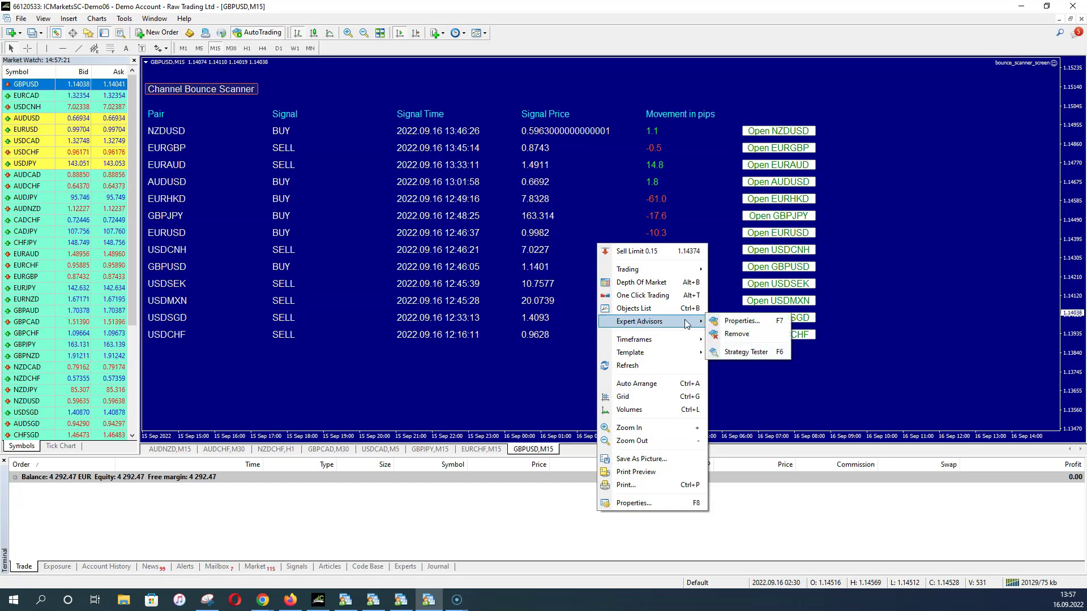
{"action": "left_click", "coordinate": [723, 321]}
{"action": "left_click_drag", "start_coordinate": [334, 107], "coordinate": [377, 126]}
{"action": "left_click", "coordinate": [413, 176]}
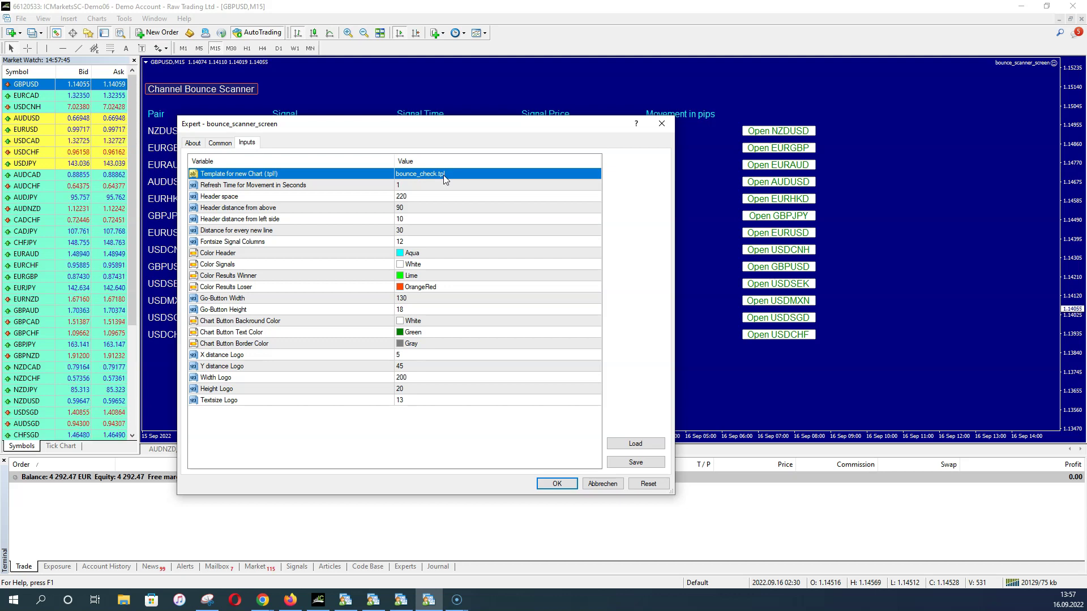
{"action": "left_click", "coordinate": [611, 484]}
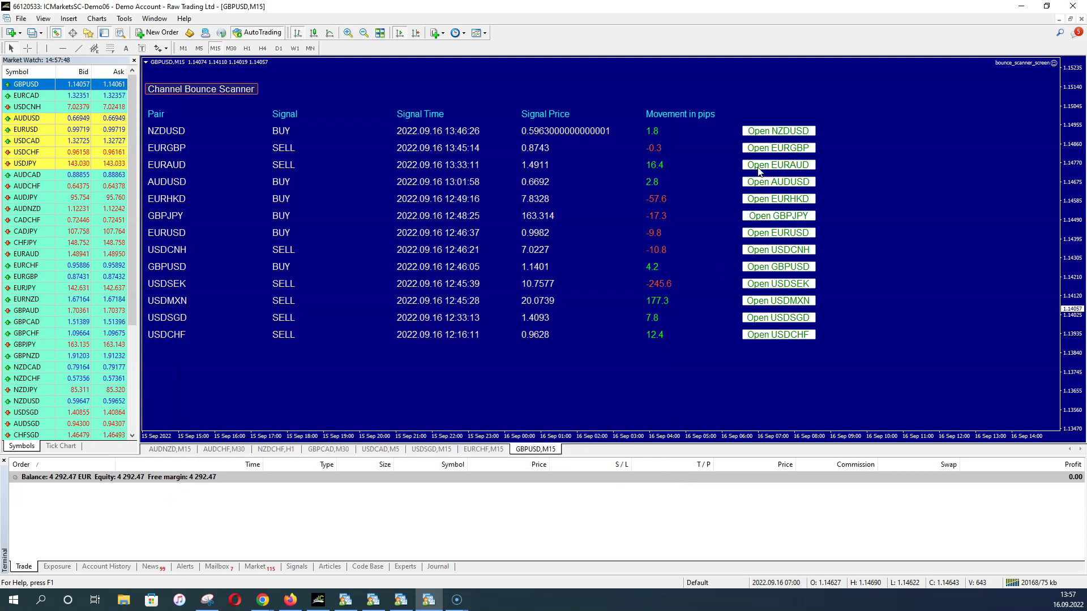
Open the NZDUSD chart from the scanner screen, view it on M15 and H1, and close it
{"action": "left_click", "coordinate": [759, 132]}
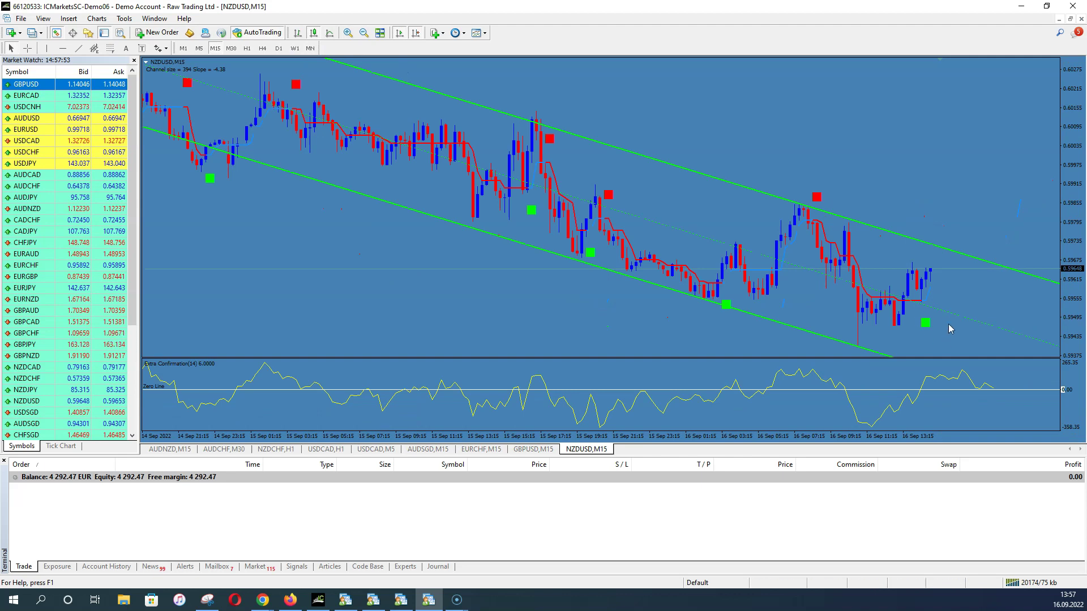
{"action": "left_click", "coordinate": [247, 49]}
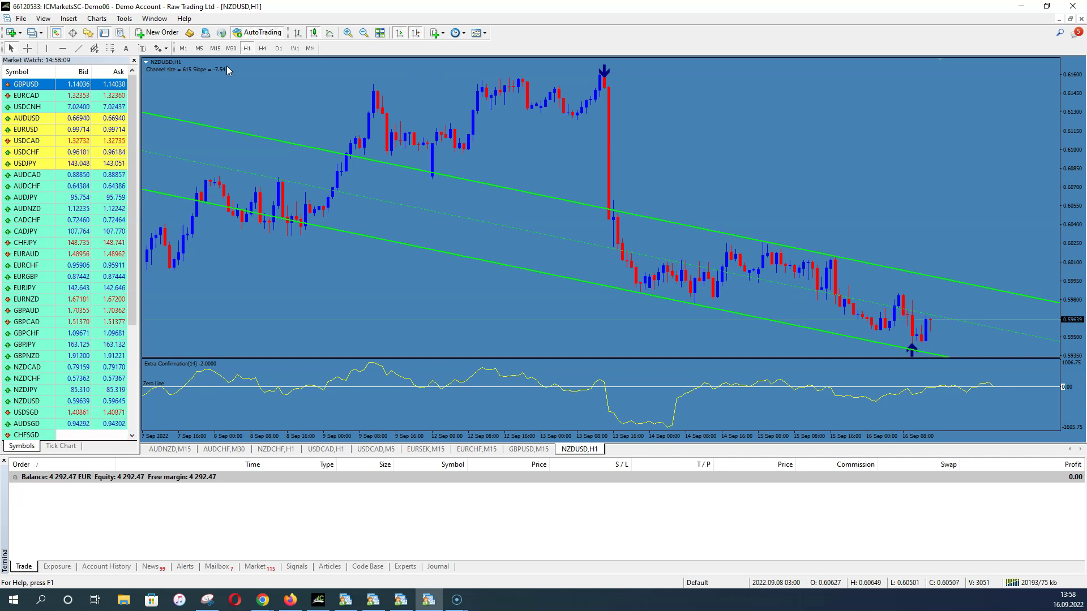
{"action": "right_click", "coordinate": [577, 448]}
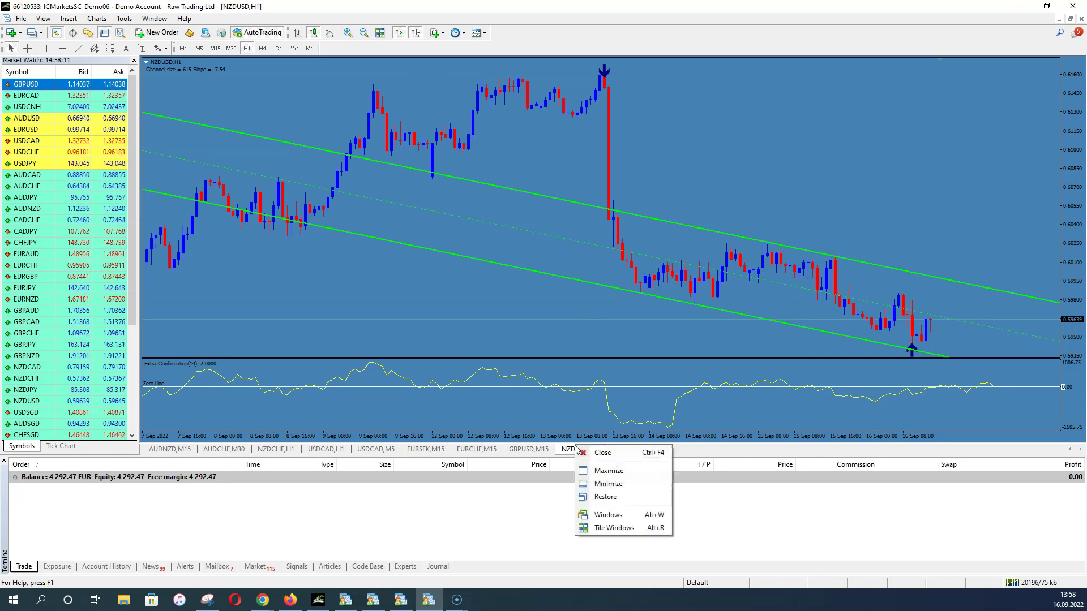
{"action": "left_click", "coordinate": [589, 453]}
Open the inputs of the bounce_scanner_screen expert and examine the file name of the template for new charts
{"action": "right_click", "coordinate": [531, 373]}
{"action": "mouse_move", "coordinate": [561, 183]}
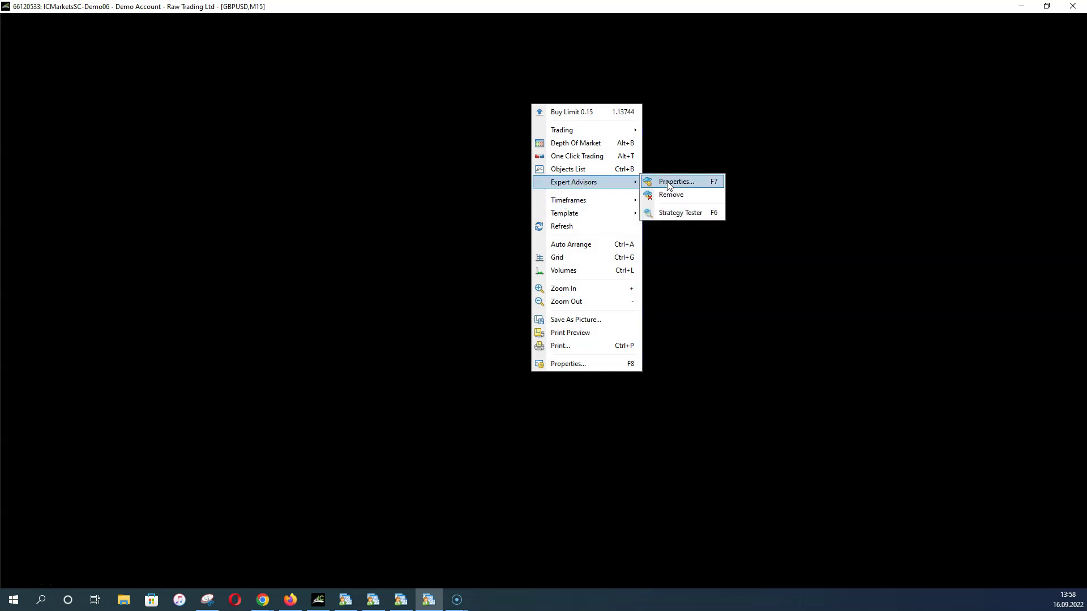
{"action": "left_click", "coordinate": [669, 183]}
{"action": "left_click", "coordinate": [412, 176]}
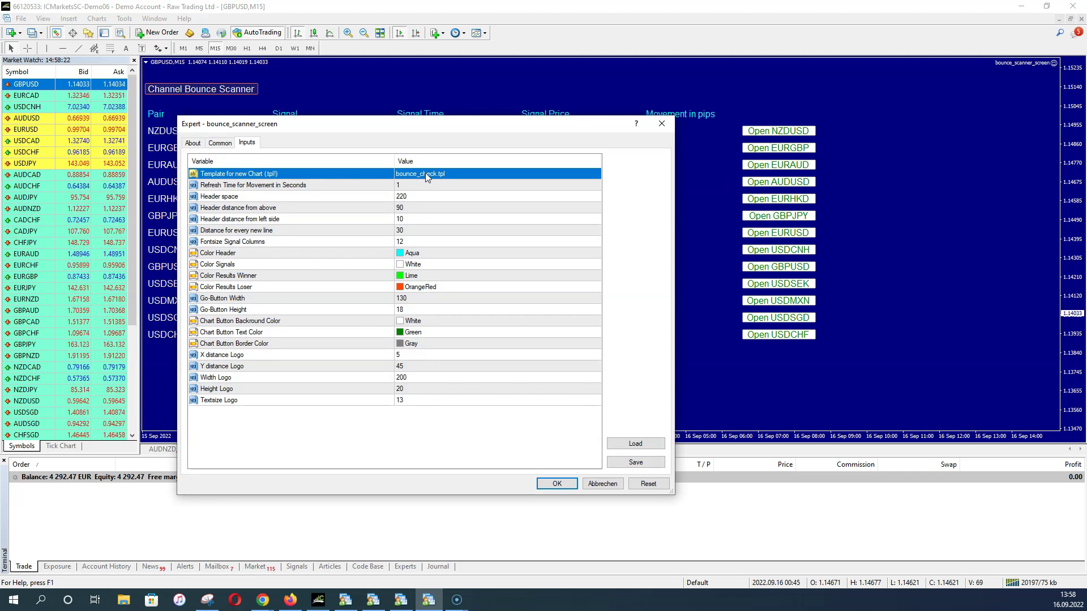
{"action": "left_click", "coordinate": [425, 175]}
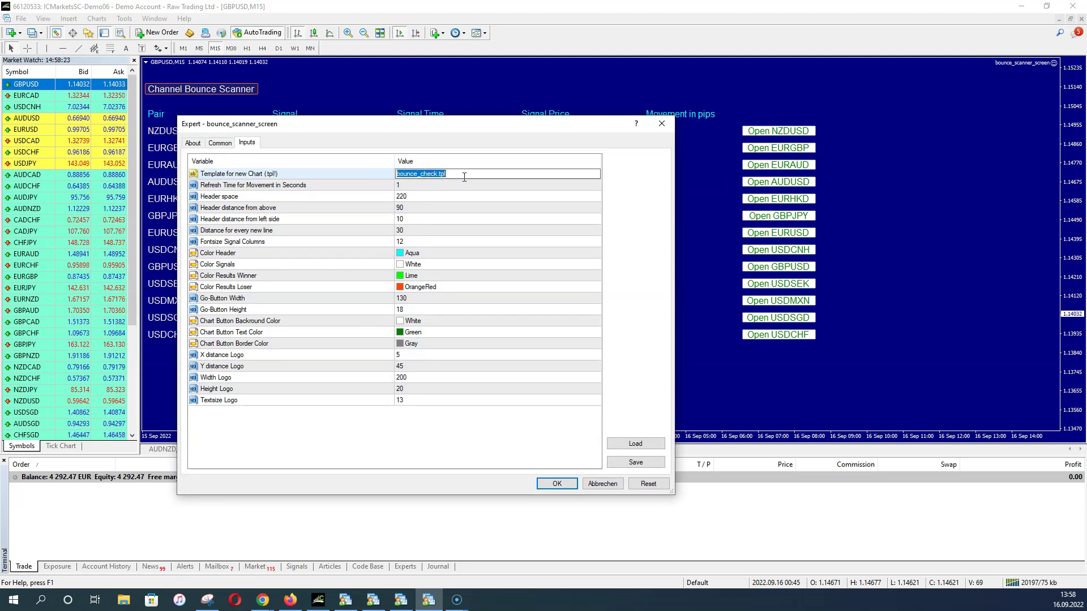
{"action": "left_click", "coordinate": [454, 174]}
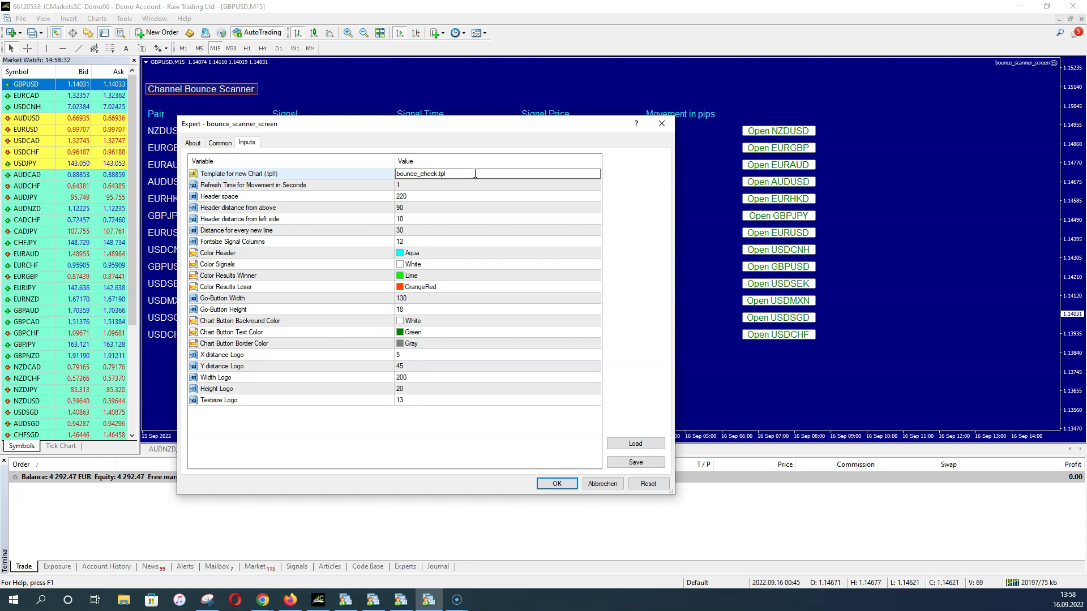
{"action": "double_click", "coordinate": [441, 175]}
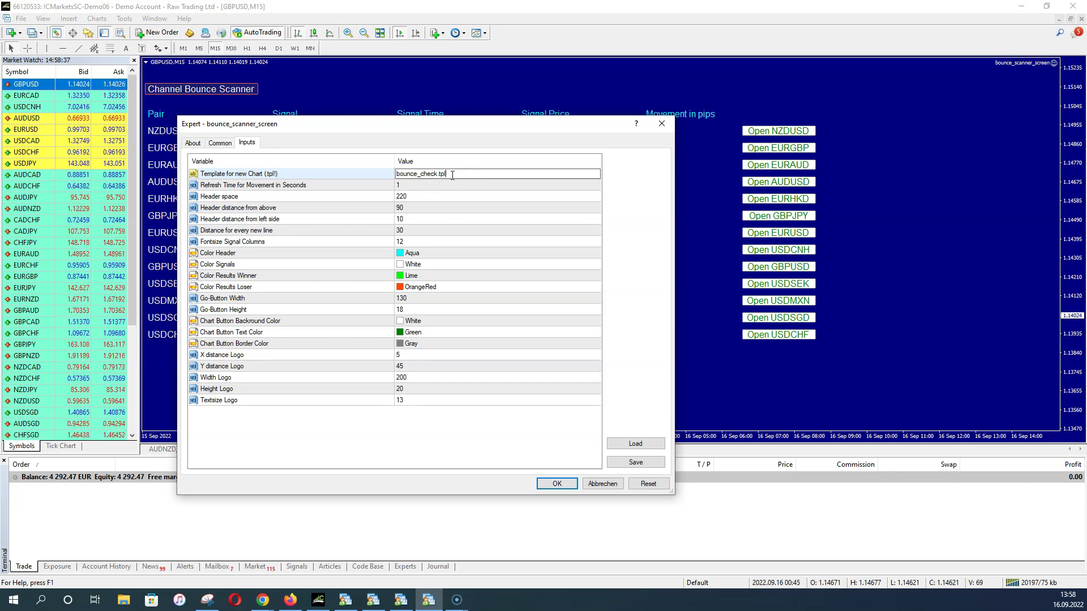
Review the refresh time, header spacing and line distance inputs, moving the dialog to uncover the scanner table
{"action": "left_click", "coordinate": [425, 186]}
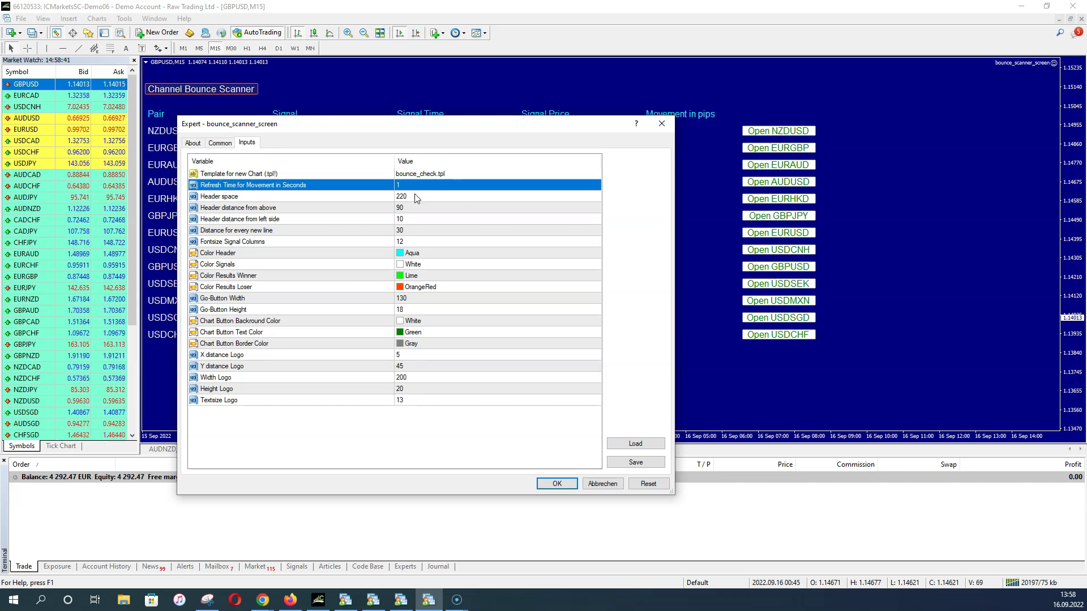
{"action": "left_click", "coordinate": [413, 195]}
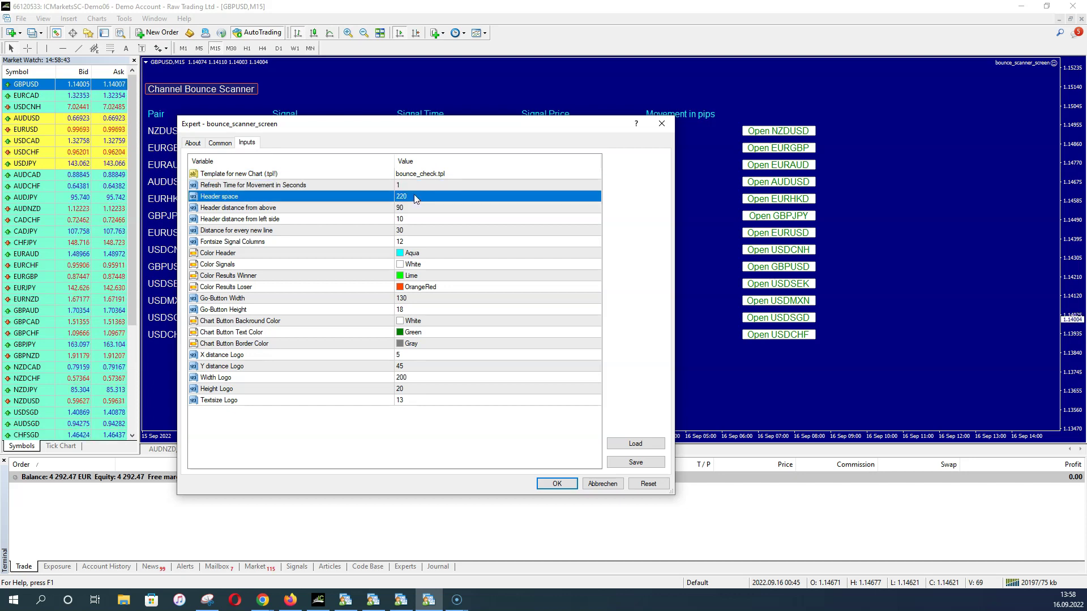
{"action": "left_click", "coordinate": [420, 211]}
{"action": "left_click", "coordinate": [423, 231]}
{"action": "left_click_drag", "start_coordinate": [395, 122], "coordinate": [430, 216]}
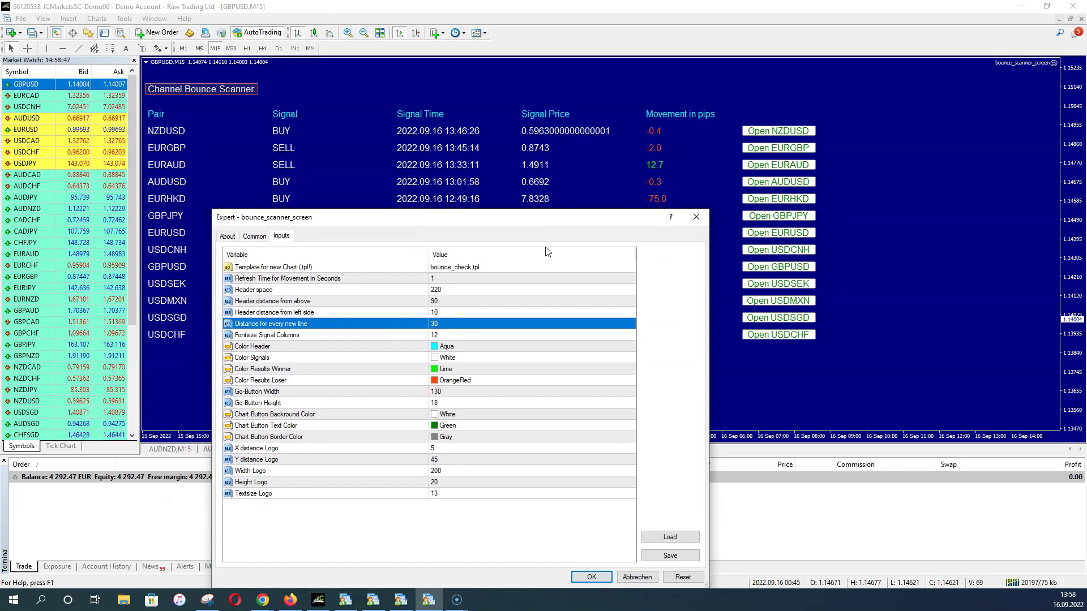
Compare the header distance, font size and color inputs for header, signals and results with the scanner table
{"action": "left_click", "coordinate": [371, 301]}
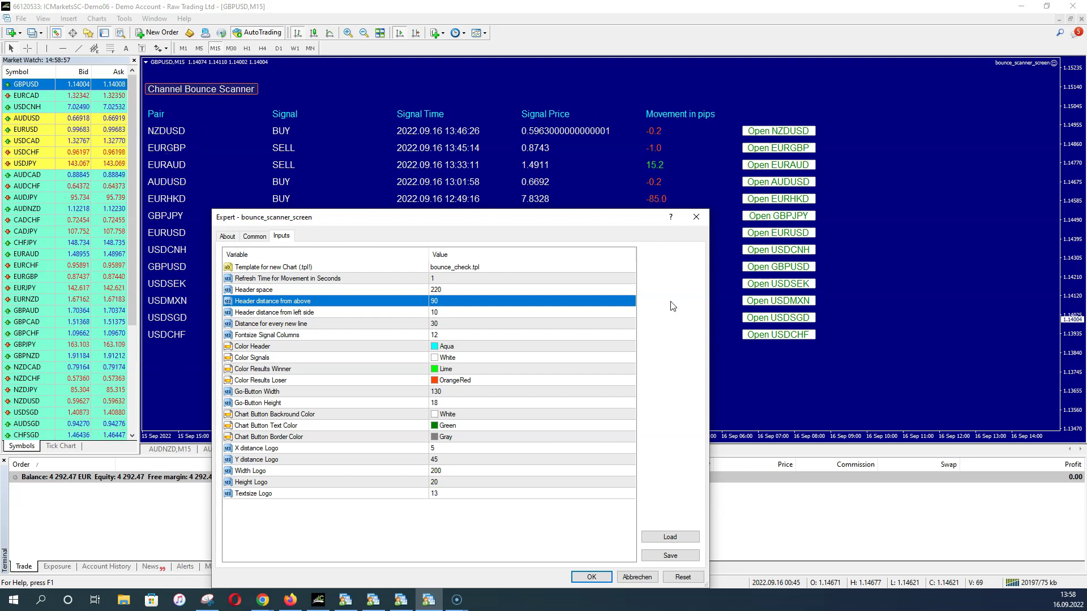
{"action": "key", "text": "Down"}
{"action": "key", "text": "Down"}
{"action": "key", "text": "Down"}
{"action": "key", "text": "Down"}
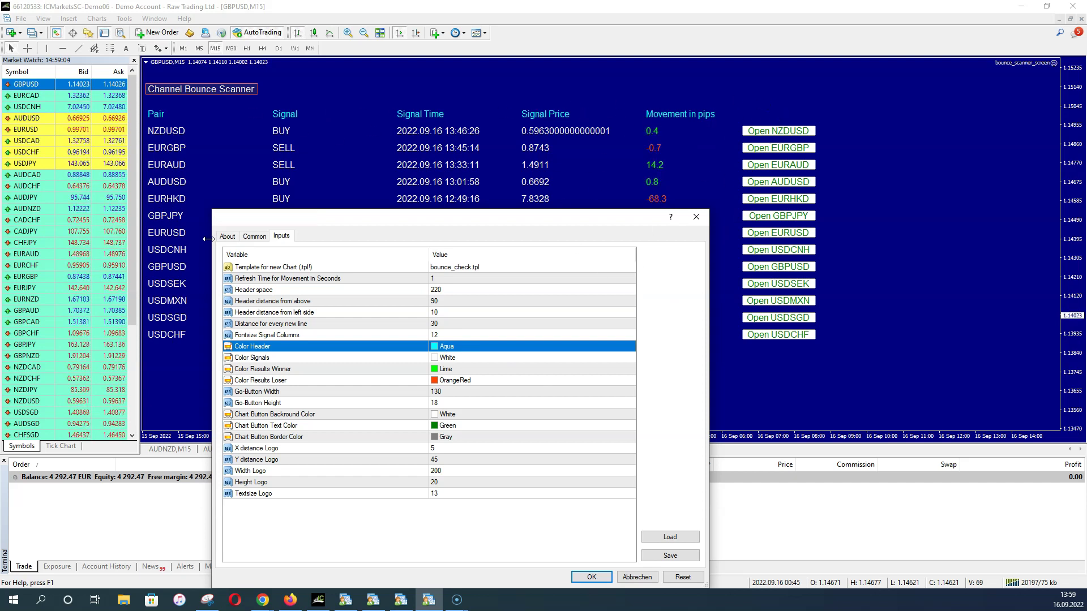
{"action": "key", "text": "Down"}
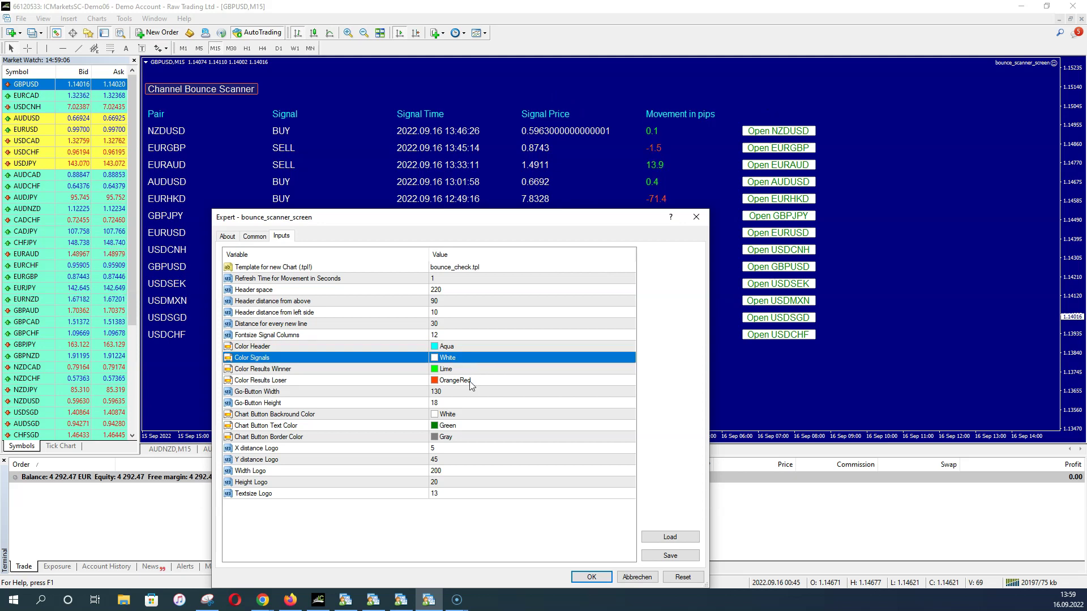
{"action": "left_click", "coordinate": [470, 385]}
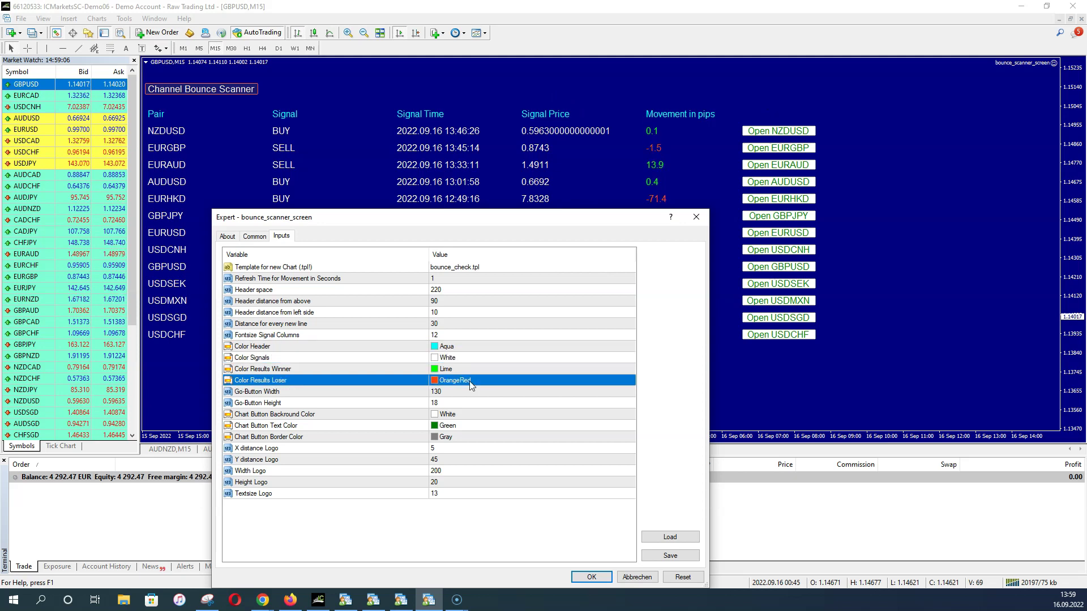
{"action": "left_click", "coordinate": [443, 305]}
{"action": "left_click", "coordinate": [451, 335]}
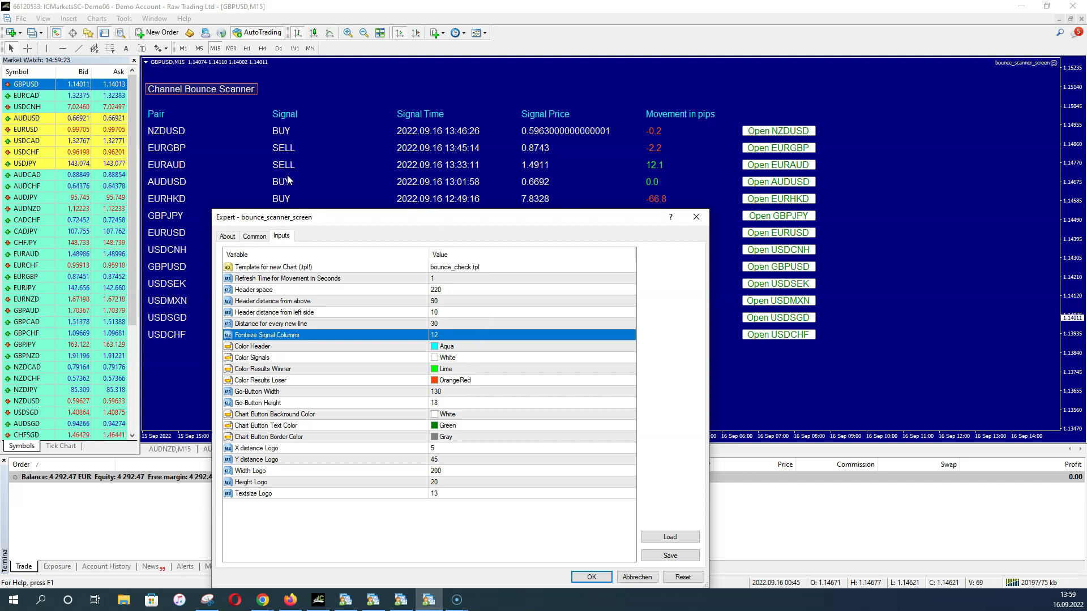
Review the Go-Button width, header distances, font size and logo size inputs, and close the expert's dialog
{"action": "left_click", "coordinate": [491, 395]}
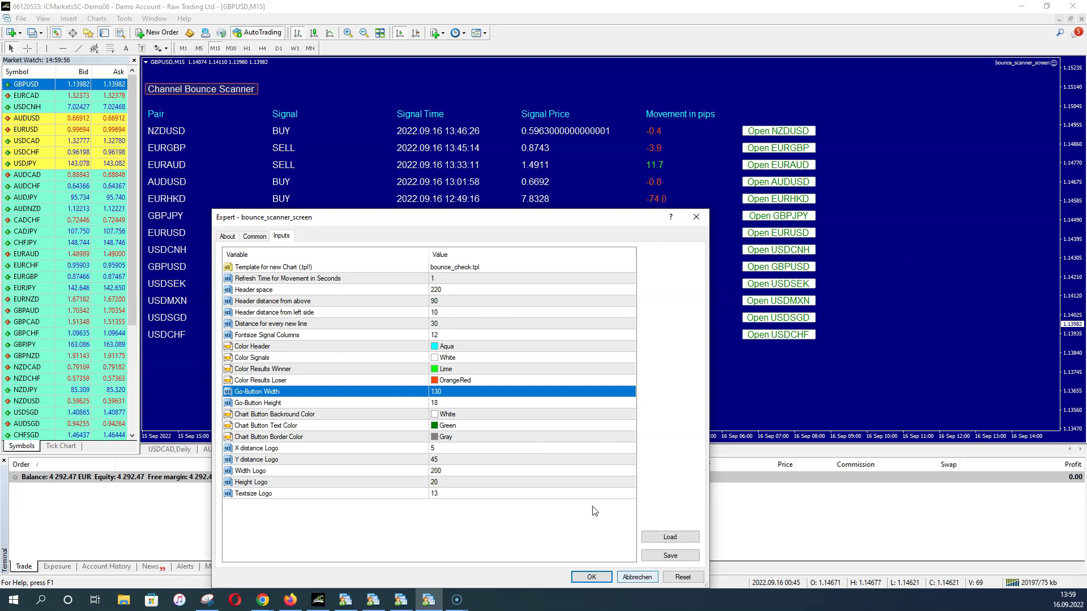
{"action": "left_click", "coordinate": [343, 300]}
{"action": "left_click", "coordinate": [343, 312]}
{"action": "left_click", "coordinate": [344, 334]}
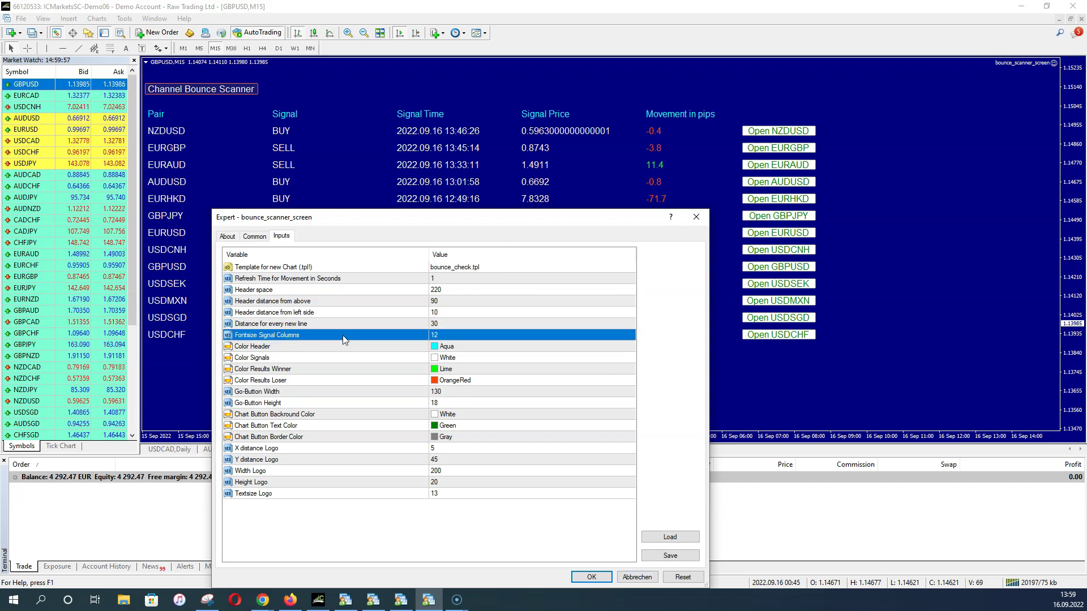
{"action": "left_click", "coordinate": [272, 301]}
{"action": "left_click", "coordinate": [272, 313]}
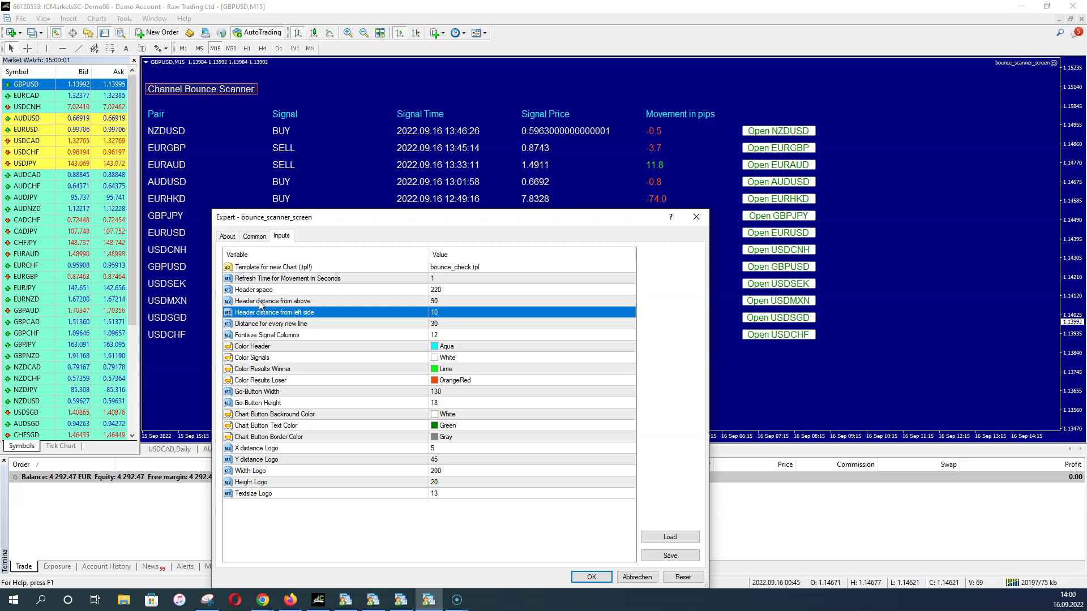
{"action": "left_click", "coordinate": [259, 301]}
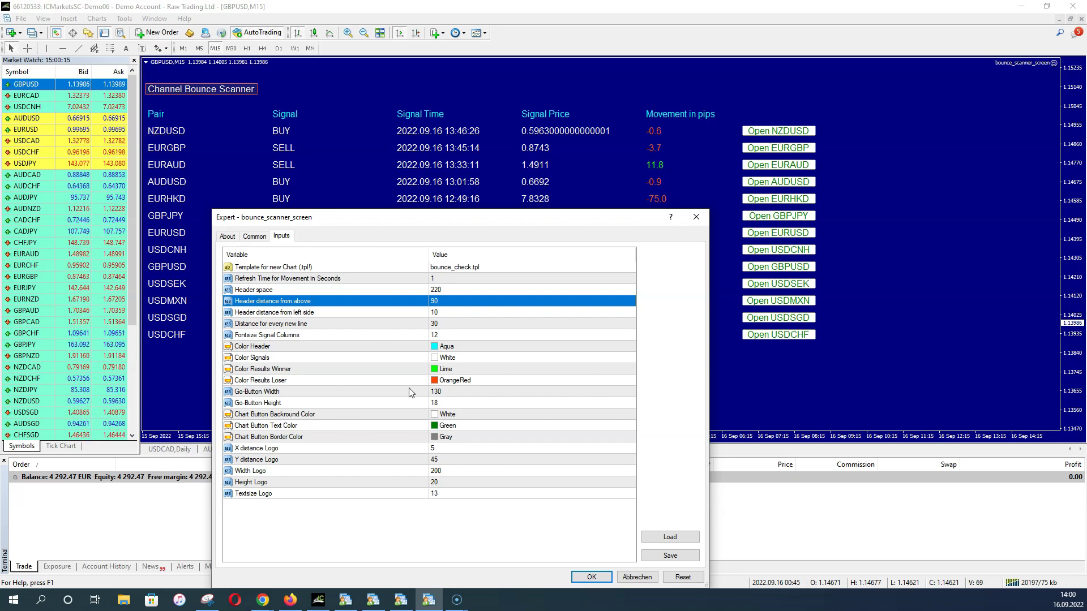
{"action": "left_click", "coordinate": [439, 471]}
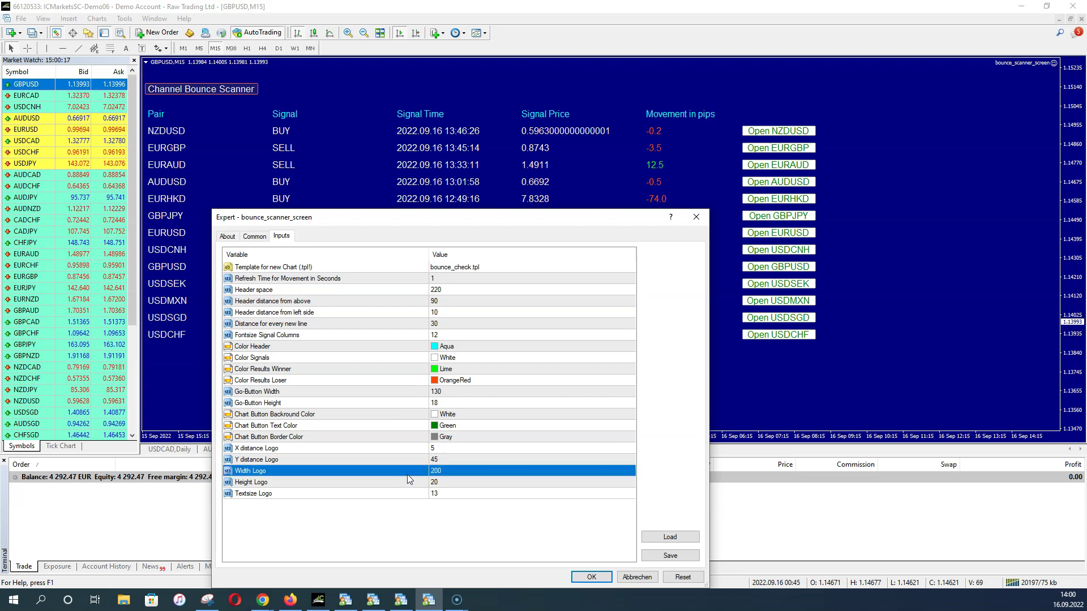
{"action": "left_click", "coordinate": [441, 481]}
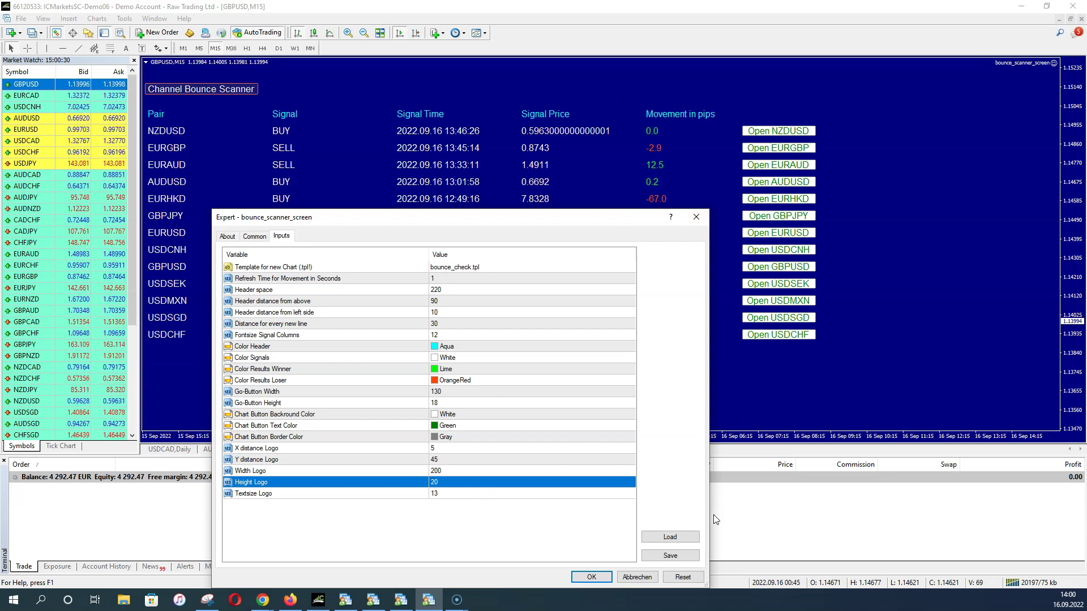
{"action": "key", "text": "Return"}
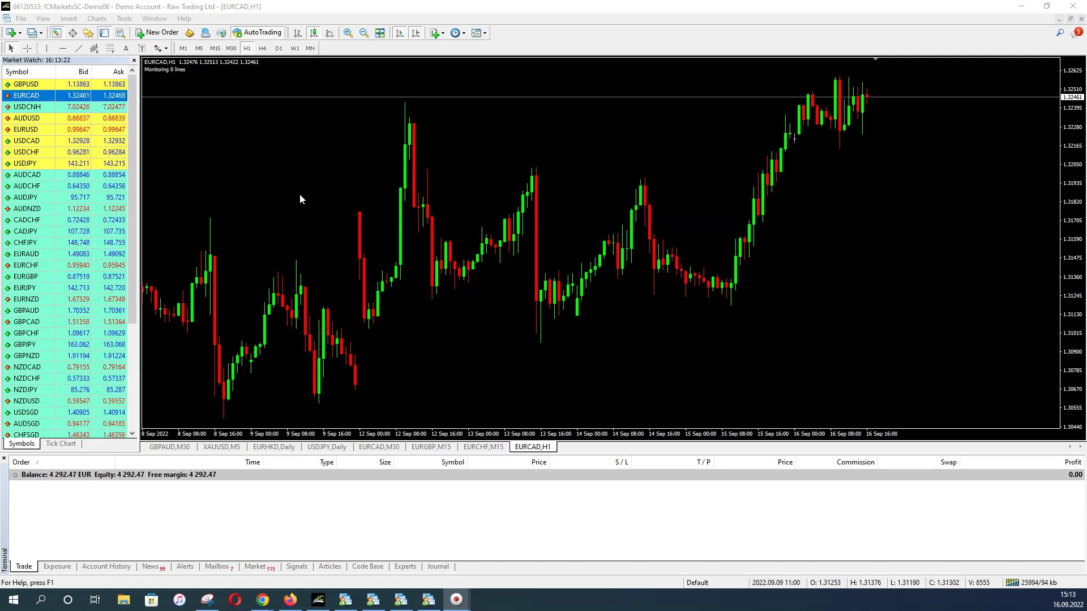
Load the template bounce_scanner.tpl onto the EURCAD H1 chart
{"action": "right_click", "coordinate": [499, 151]}
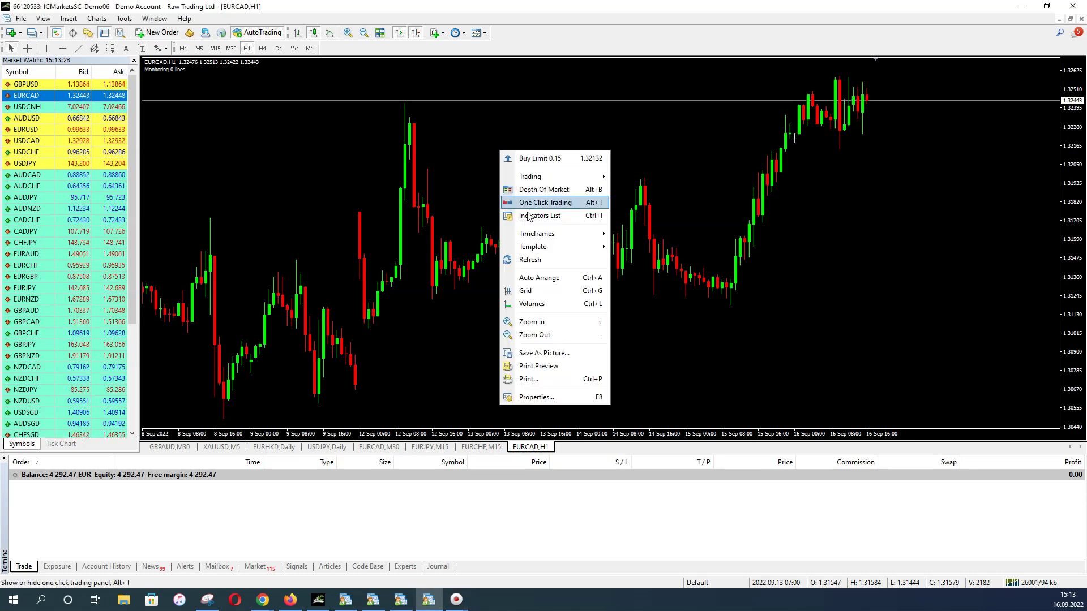
{"action": "mouse_move", "coordinate": [548, 247]}
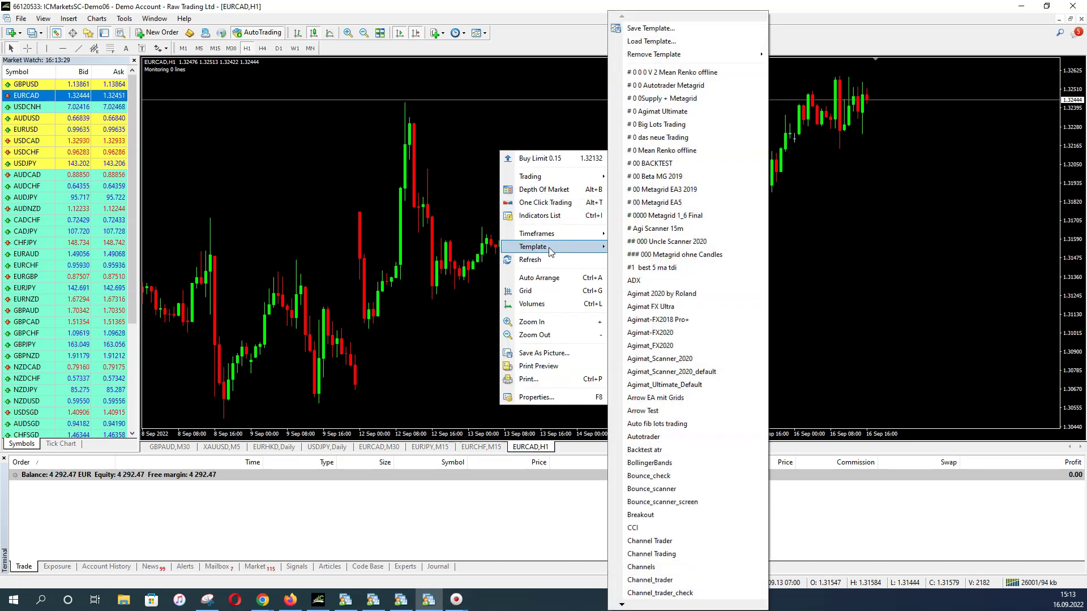
{"action": "left_click", "coordinate": [651, 41]}
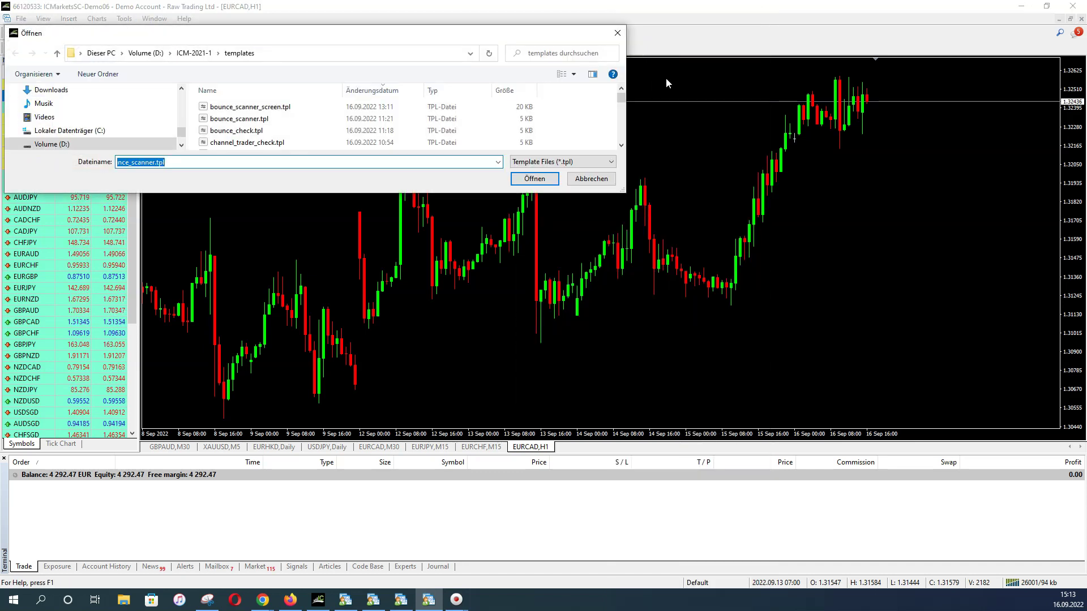
{"action": "left_click", "coordinate": [230, 122]}
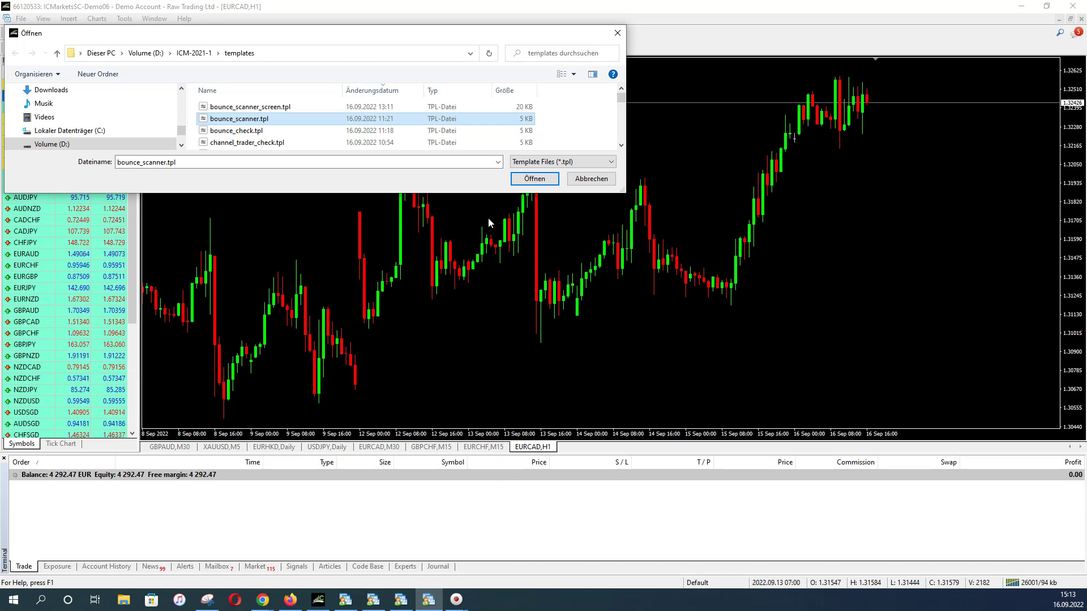
{"action": "left_click", "coordinate": [532, 180]}
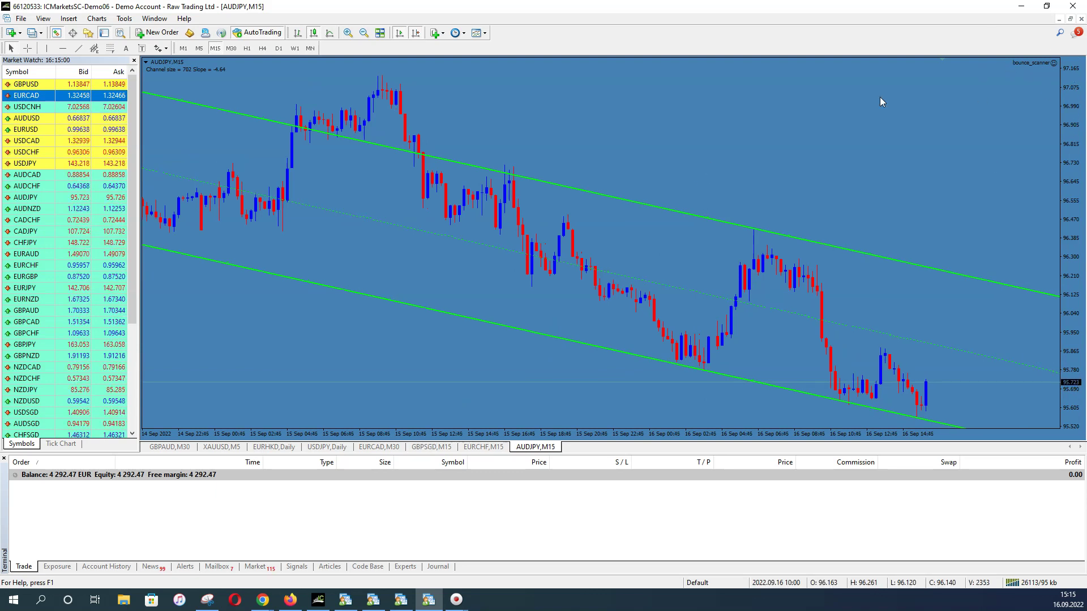
Open the input settings of the chart's bounce_scanner expert and open the empty Serialnumber value for editing
{"action": "right_click", "coordinate": [651, 149]}
{"action": "mouse_move", "coordinate": [733, 245]}
{"action": "left_click", "coordinate": [794, 241]}
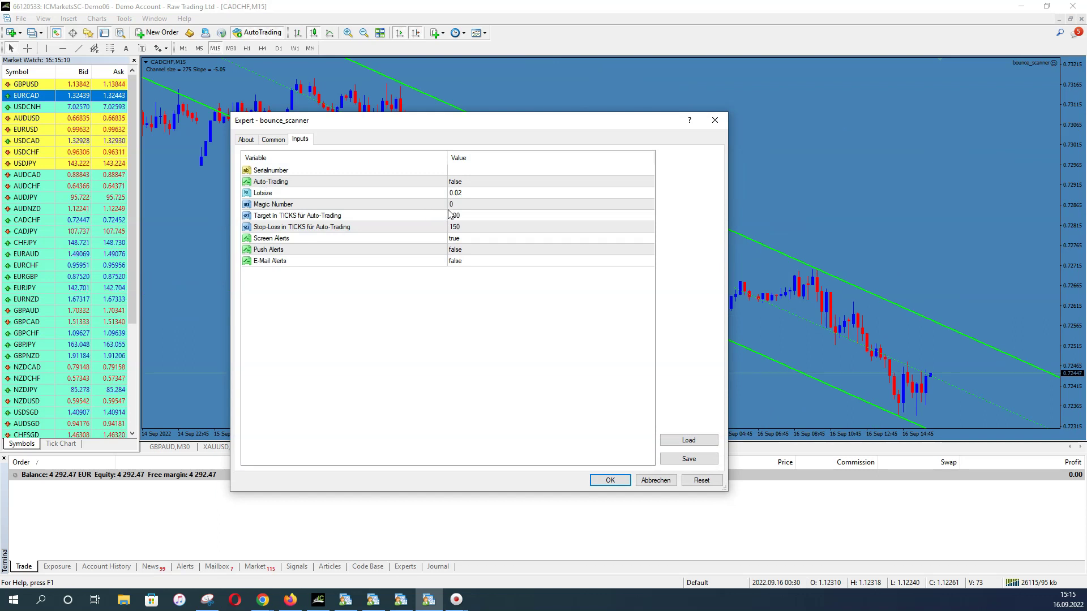
{"action": "left_click", "coordinate": [460, 171]}
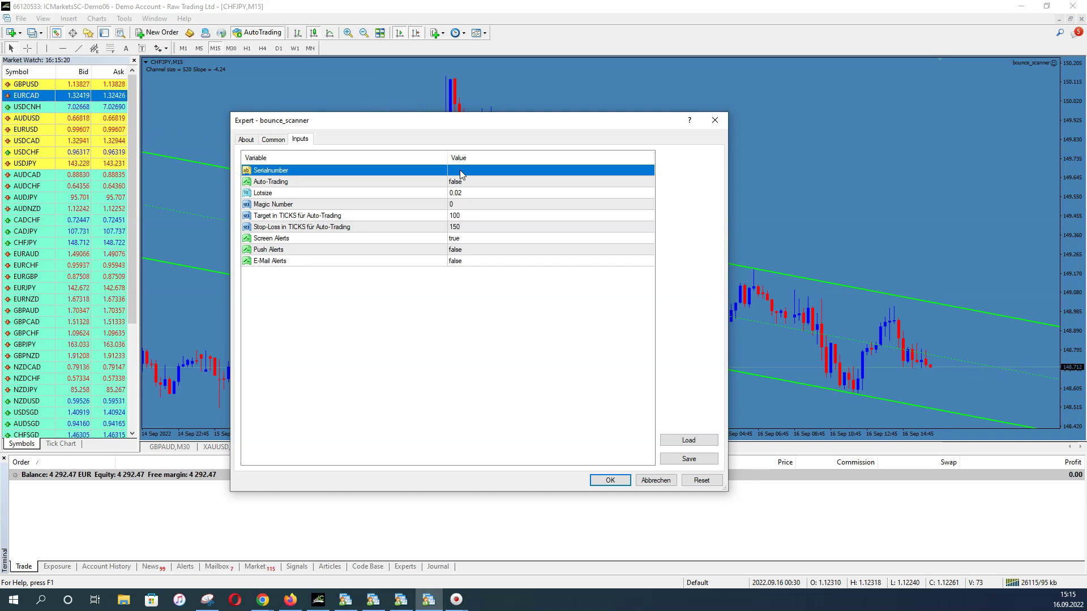
{"action": "left_click", "coordinate": [459, 169]}
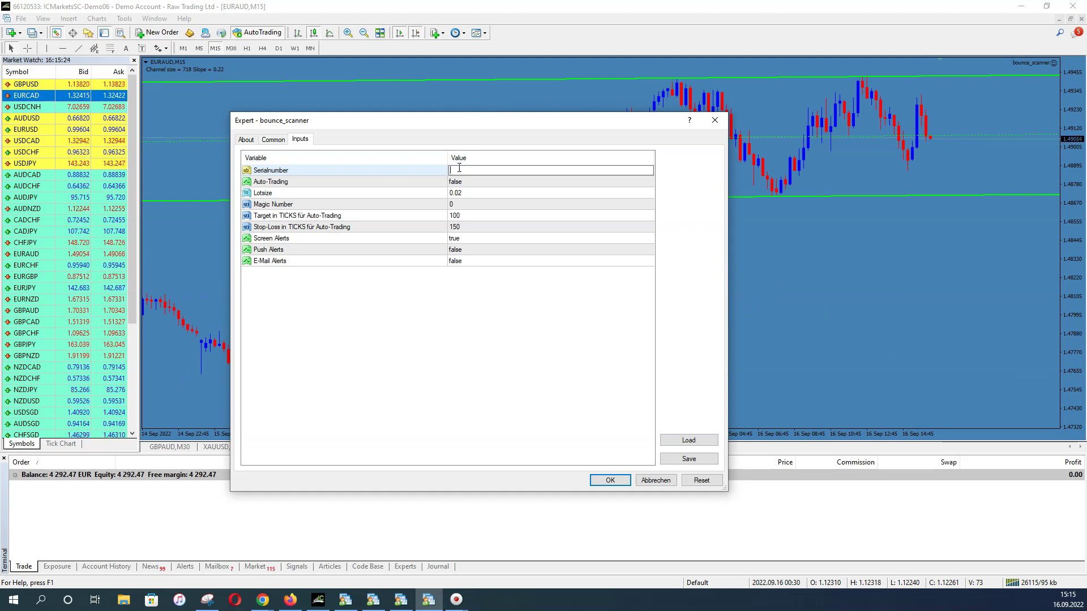
Set the expert's Auto-Trading input to true
{"action": "left_click", "coordinate": [468, 183]}
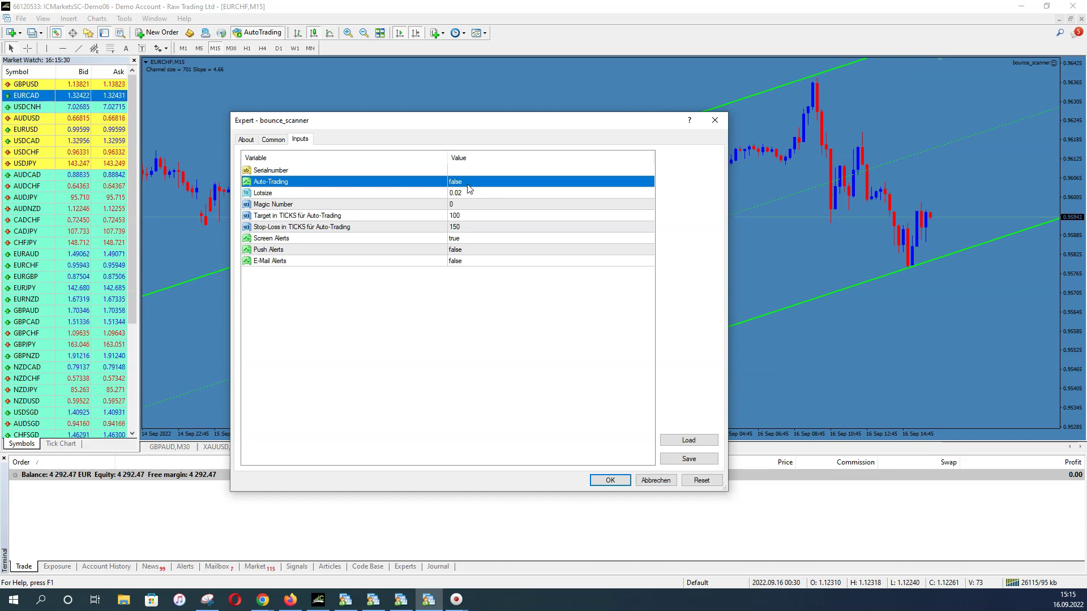
{"action": "left_click", "coordinate": [469, 184]}
{"action": "left_click", "coordinate": [468, 182]}
{"action": "left_click", "coordinate": [467, 198]}
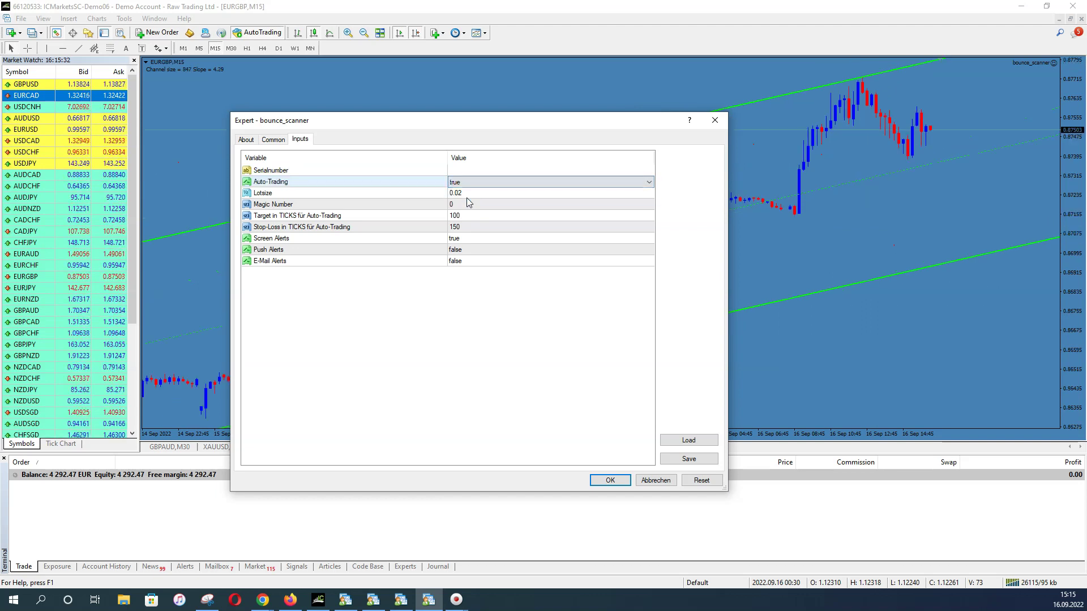
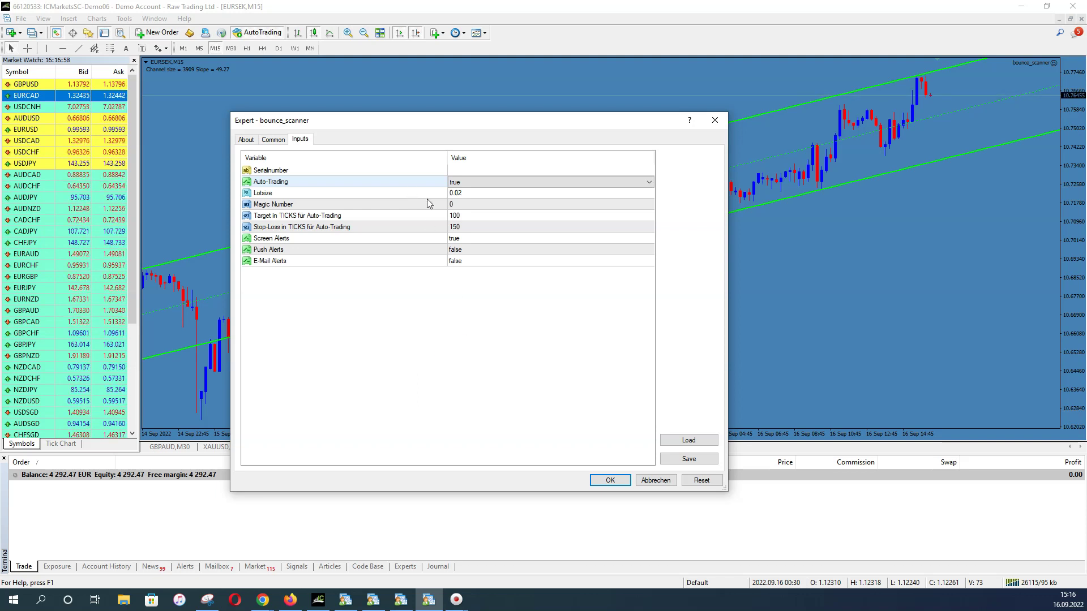
Review the Lotsize, Magic Number, Target in TICKS and Stop-Loss in TICKS inputs for auto-trading
{"action": "left_click", "coordinate": [468, 197]}
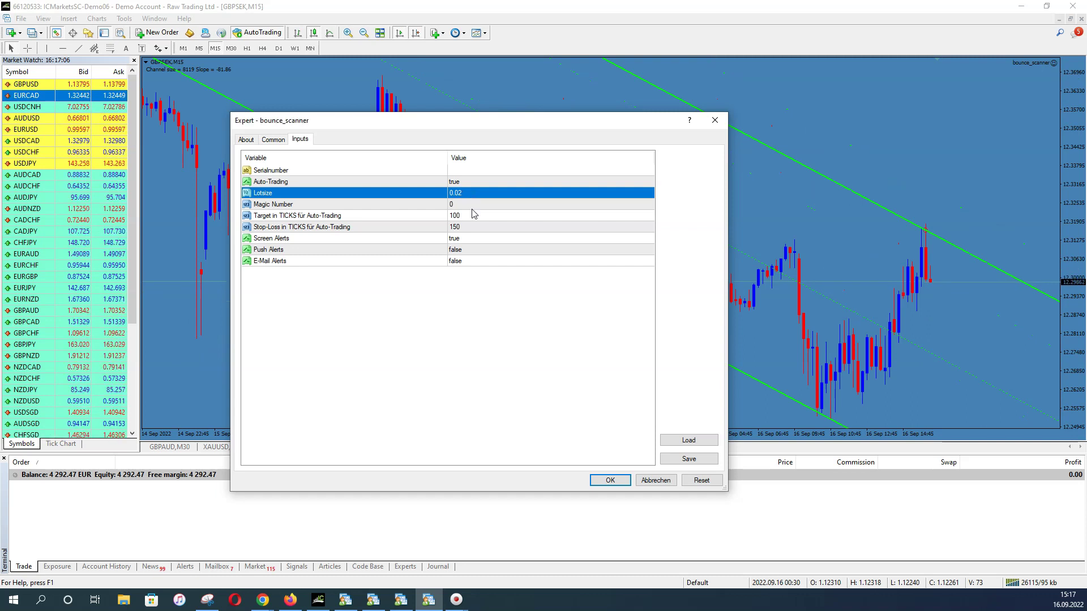
{"action": "left_click", "coordinate": [472, 208]}
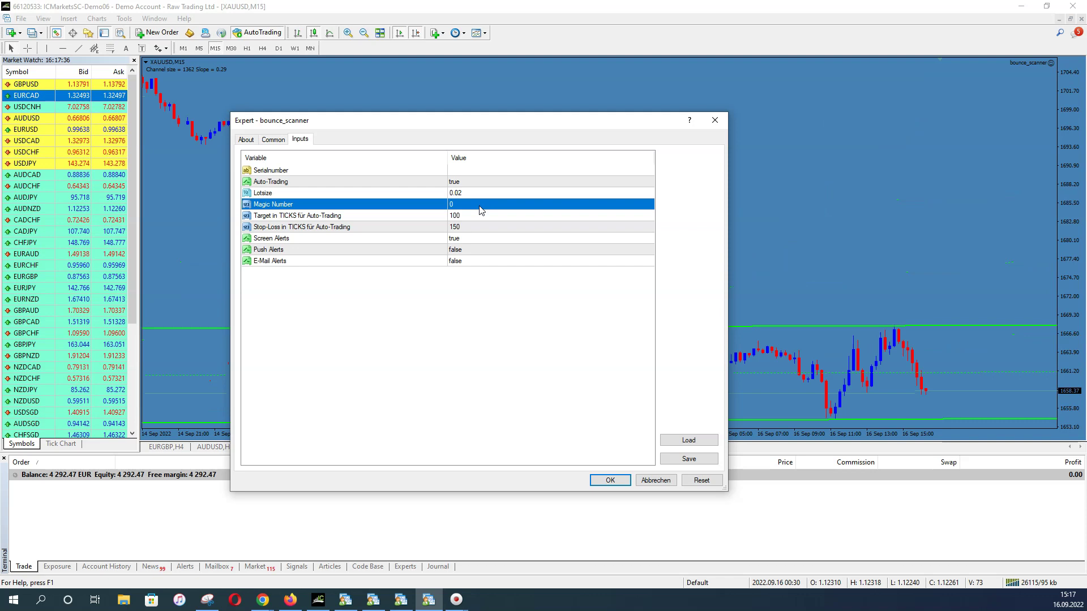
{"action": "left_click", "coordinate": [478, 217]}
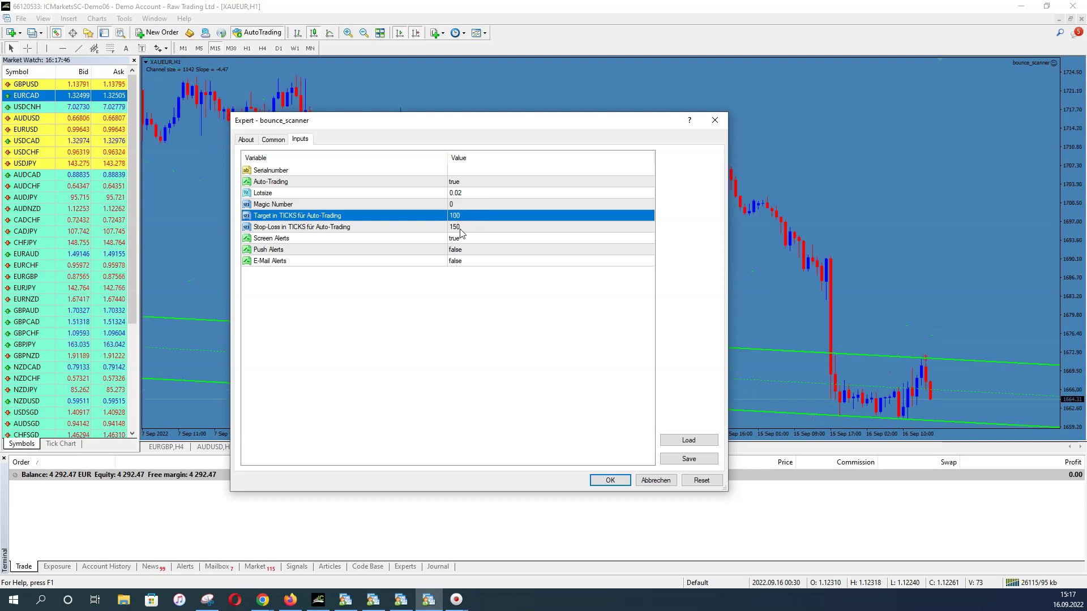
{"action": "left_click", "coordinate": [460, 229]}
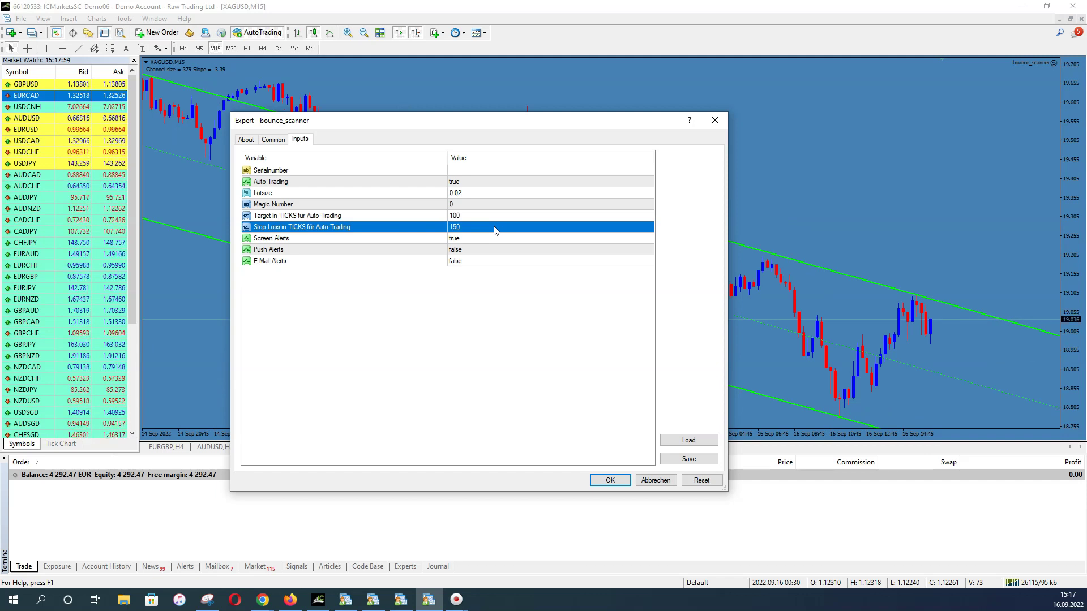
{"action": "left_click", "coordinate": [474, 213]}
{"action": "left_click", "coordinate": [477, 230]}
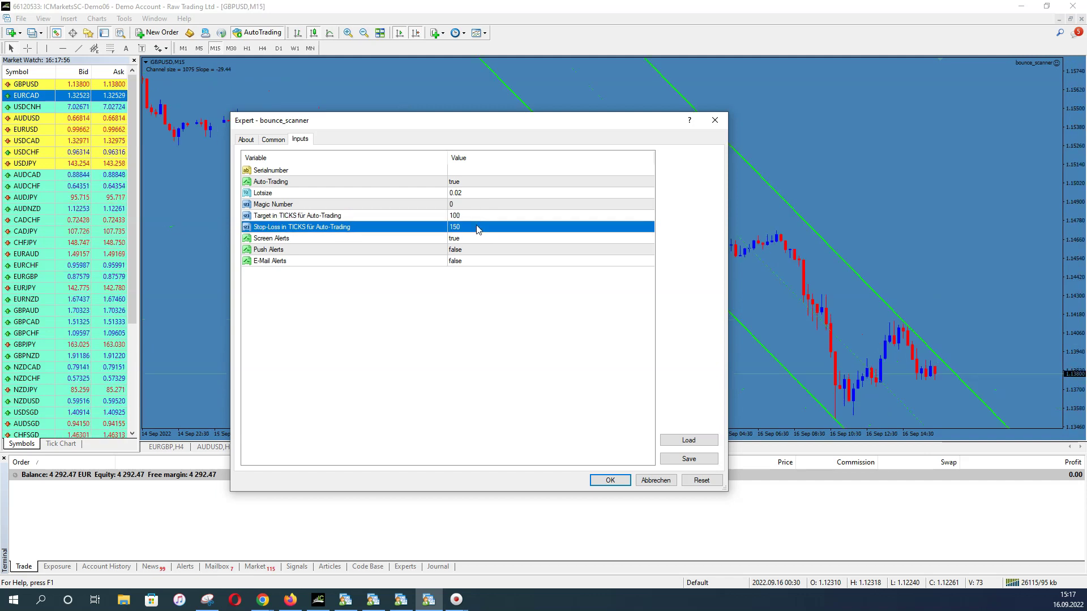
{"action": "left_click", "coordinate": [470, 218]}
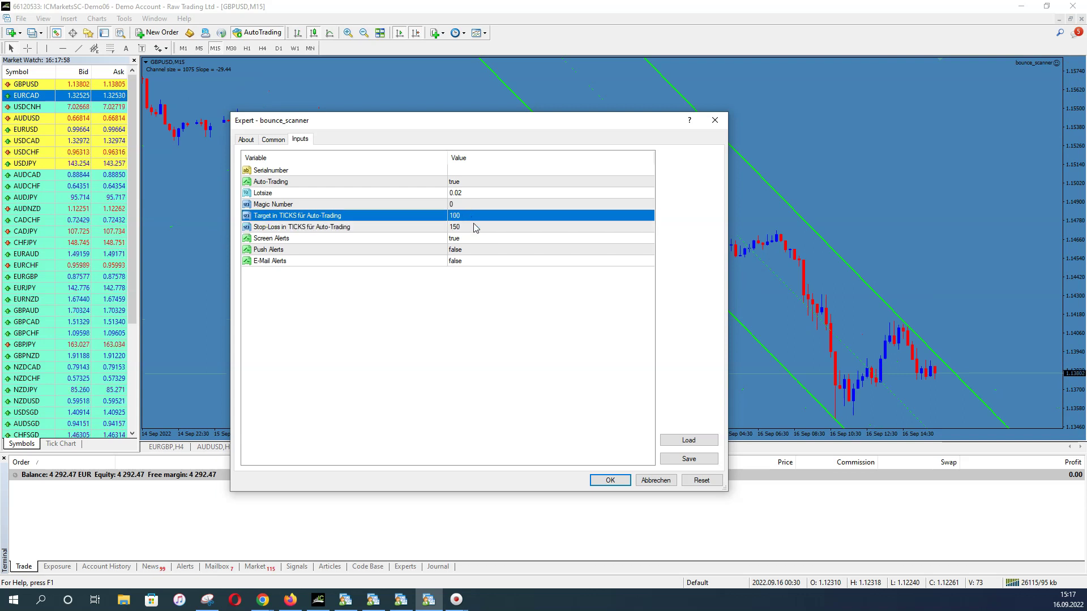
{"action": "left_click", "coordinate": [473, 226]}
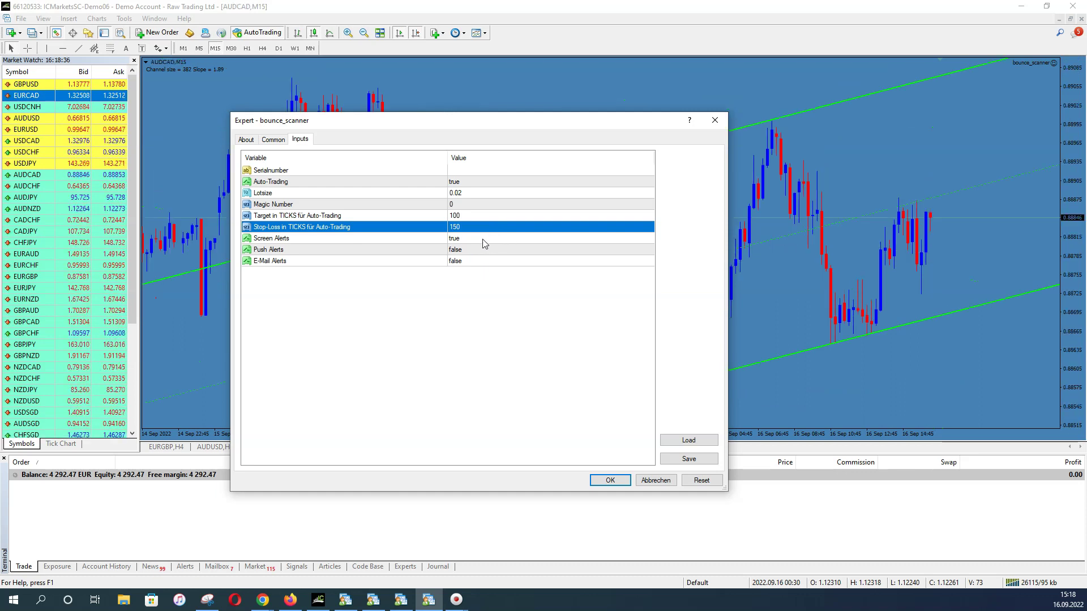
Review the Screen Alerts, Push Alerts and E-Mail Alerts inputs
{"action": "left_click", "coordinate": [485, 241]}
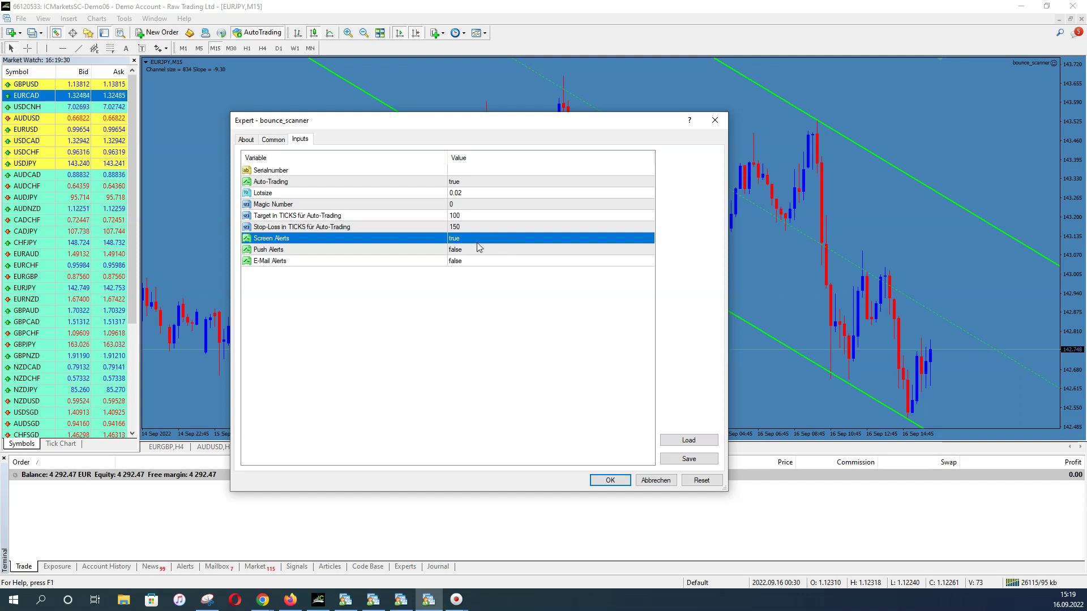
{"action": "left_click", "coordinate": [477, 252]}
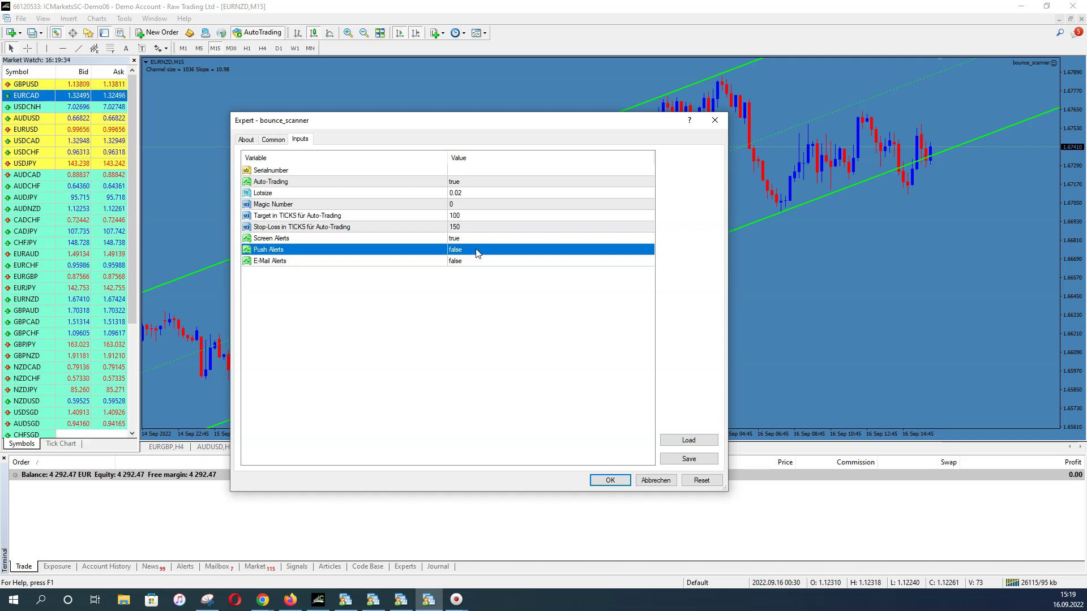
{"action": "left_click", "coordinate": [477, 263]}
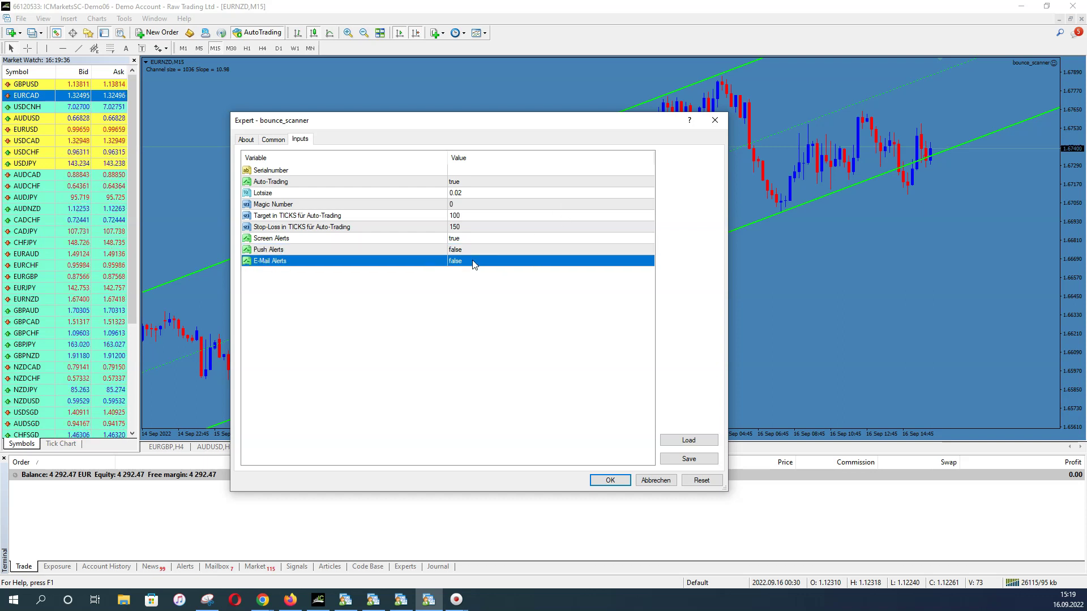
{"action": "left_click", "coordinate": [470, 248]}
{"action": "left_click", "coordinate": [469, 263]}
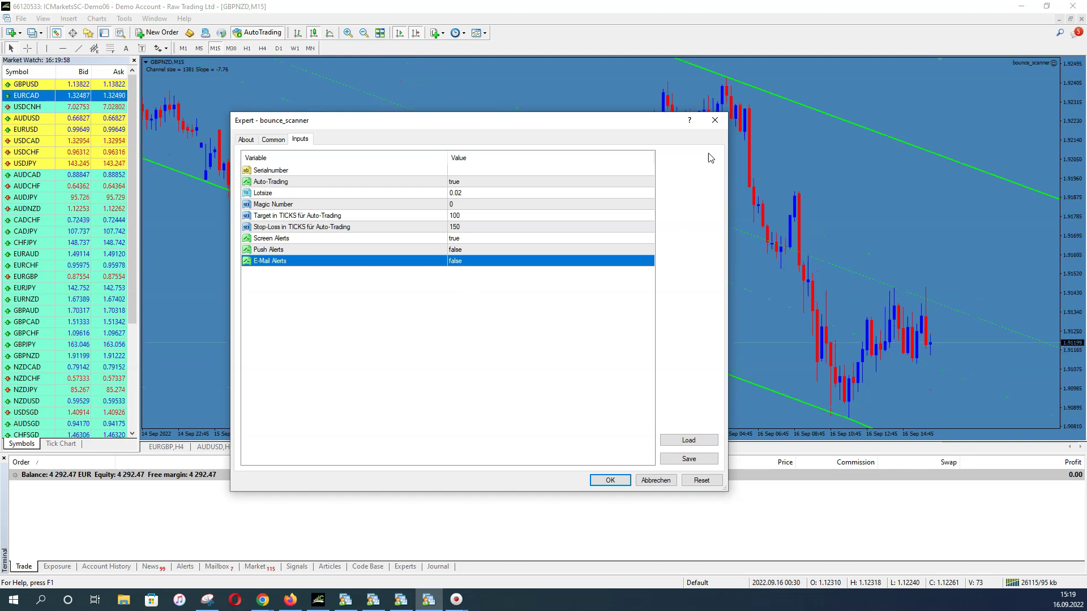
Set both Push Alerts and E-Mail Alerts to true
{"action": "left_click", "coordinate": [459, 253]}
{"action": "left_click", "coordinate": [461, 254]}
{"action": "left_click", "coordinate": [457, 267]}
{"action": "left_click", "coordinate": [460, 262]}
{"action": "left_click", "coordinate": [460, 261]}
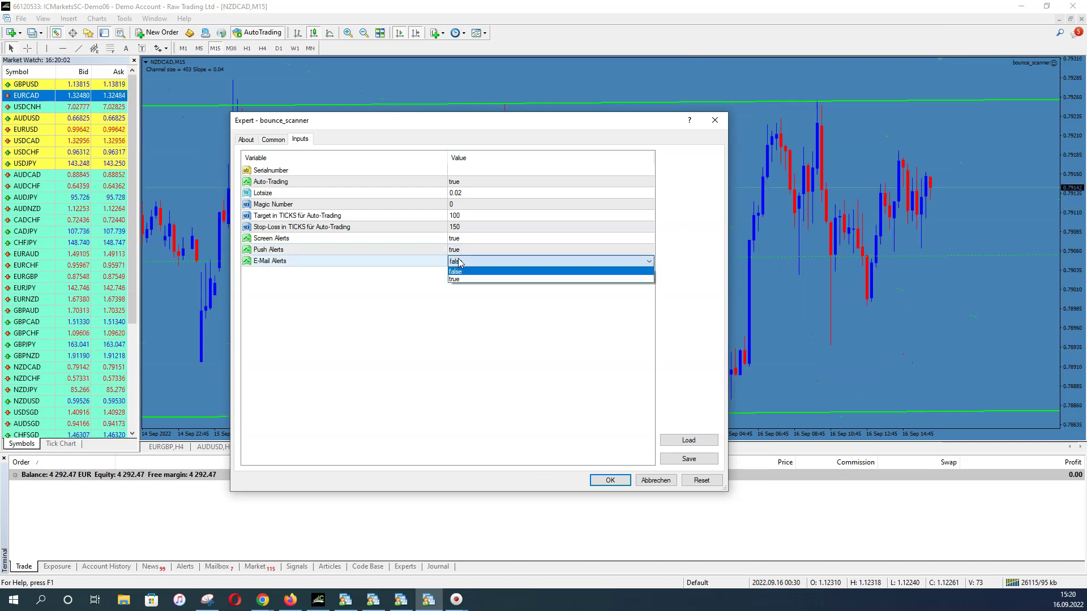
{"action": "left_click", "coordinate": [460, 279]}
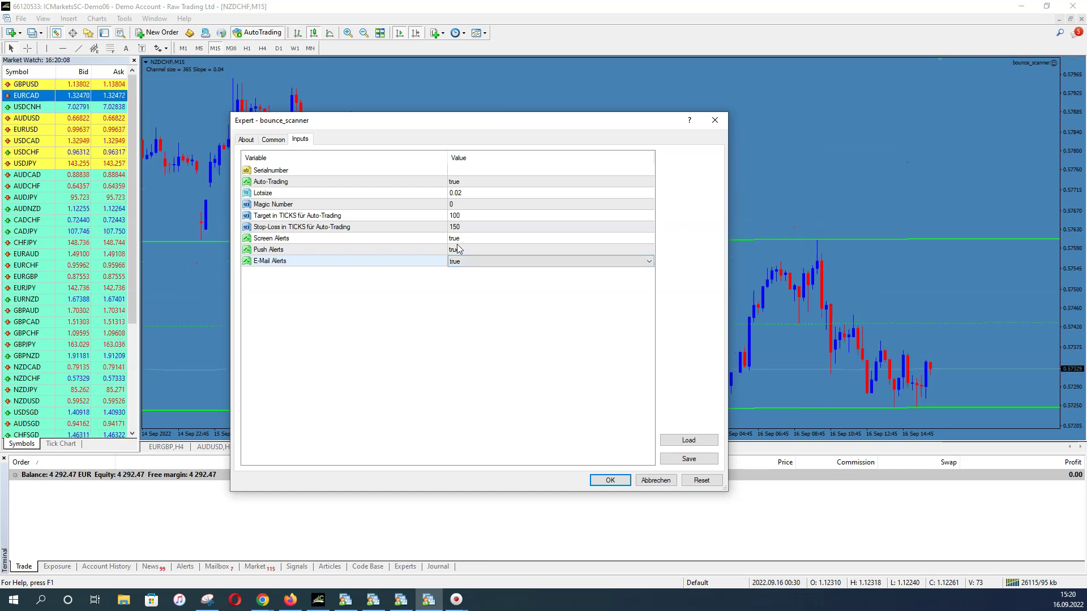
Set Screen Alerts, Push Alerts and E-Mail Alerts all to false
{"action": "left_click", "coordinate": [457, 243]}
{"action": "left_click", "coordinate": [457, 240]}
{"action": "left_click", "coordinate": [458, 256]}
{"action": "left_click", "coordinate": [458, 252]}
{"action": "left_click", "coordinate": [457, 253]}
{"action": "left_click", "coordinate": [458, 268]}
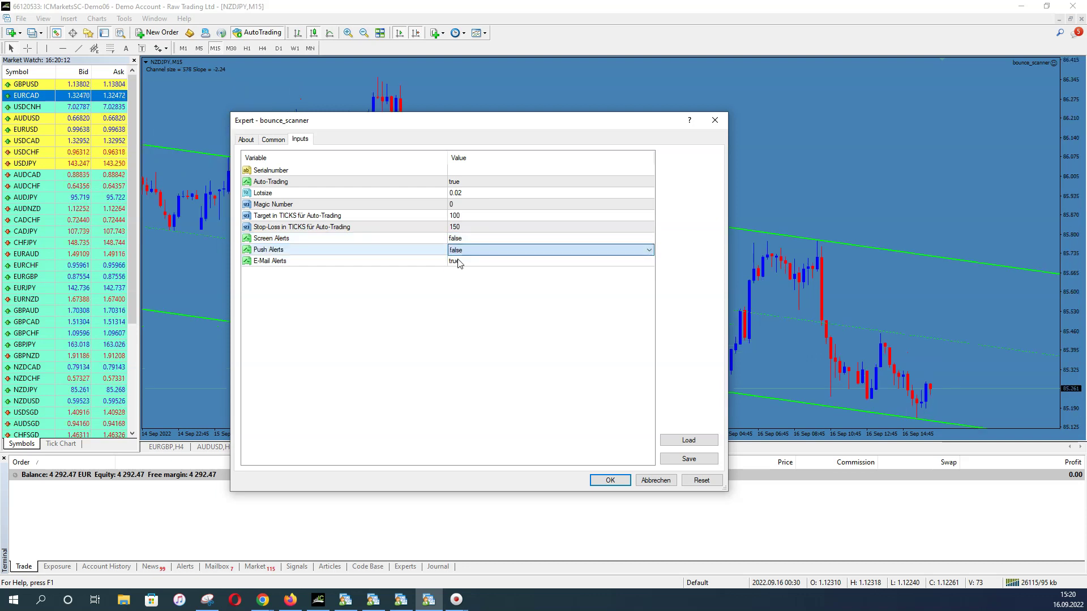
{"action": "left_click", "coordinate": [459, 264]}
{"action": "left_click", "coordinate": [458, 264]}
{"action": "left_click", "coordinate": [458, 279]}
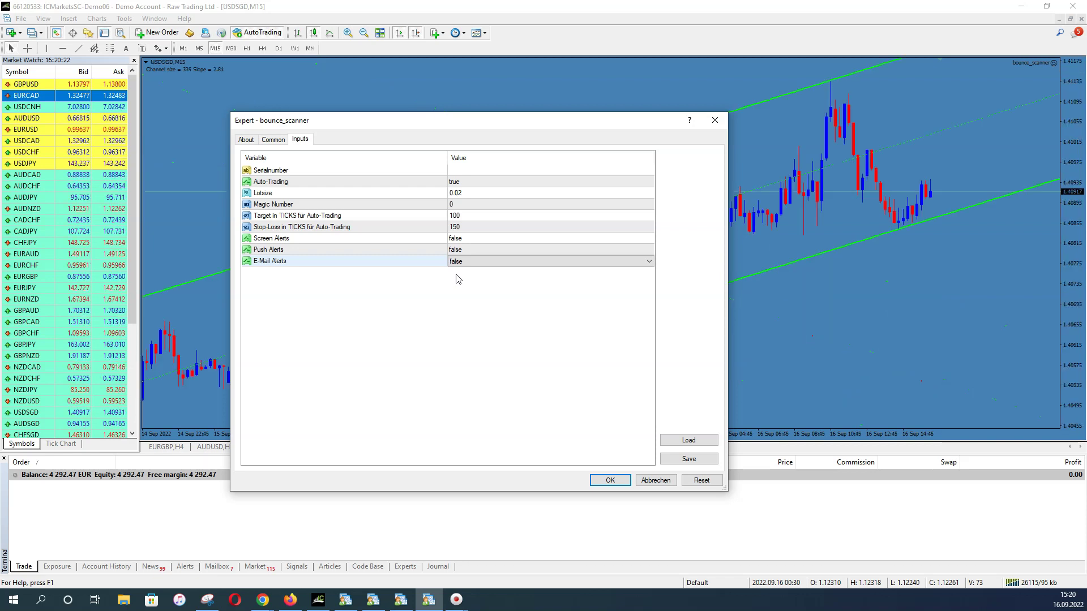
Set Screen Alerts back to true and select the Push Alerts input
{"action": "left_click", "coordinate": [457, 239]}
{"action": "left_click", "coordinate": [458, 239]}
{"action": "left_click", "coordinate": [456, 256]}
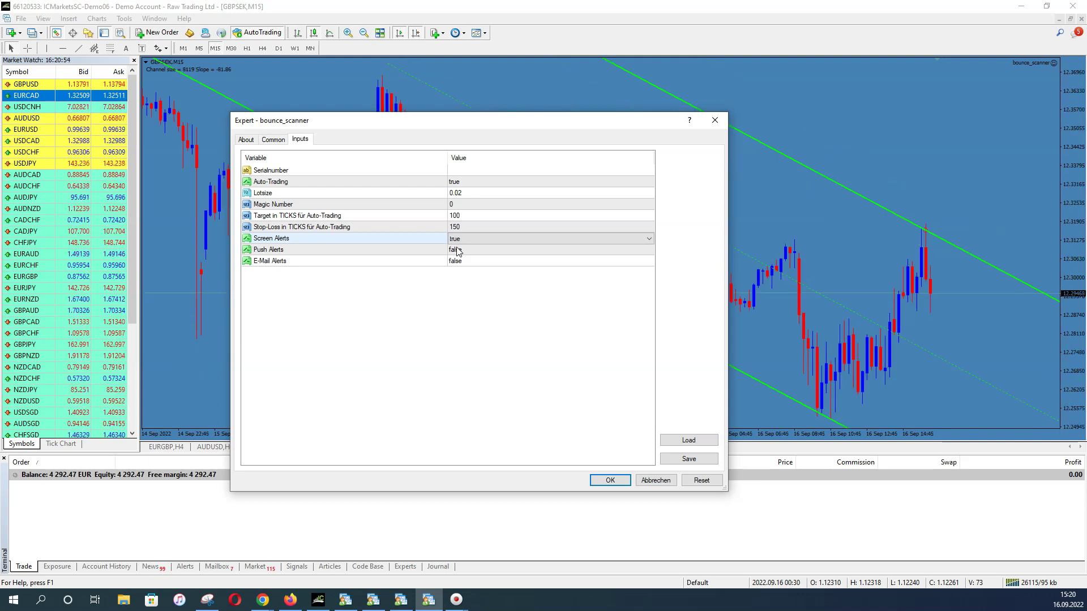
{"action": "left_click", "coordinate": [462, 252]}
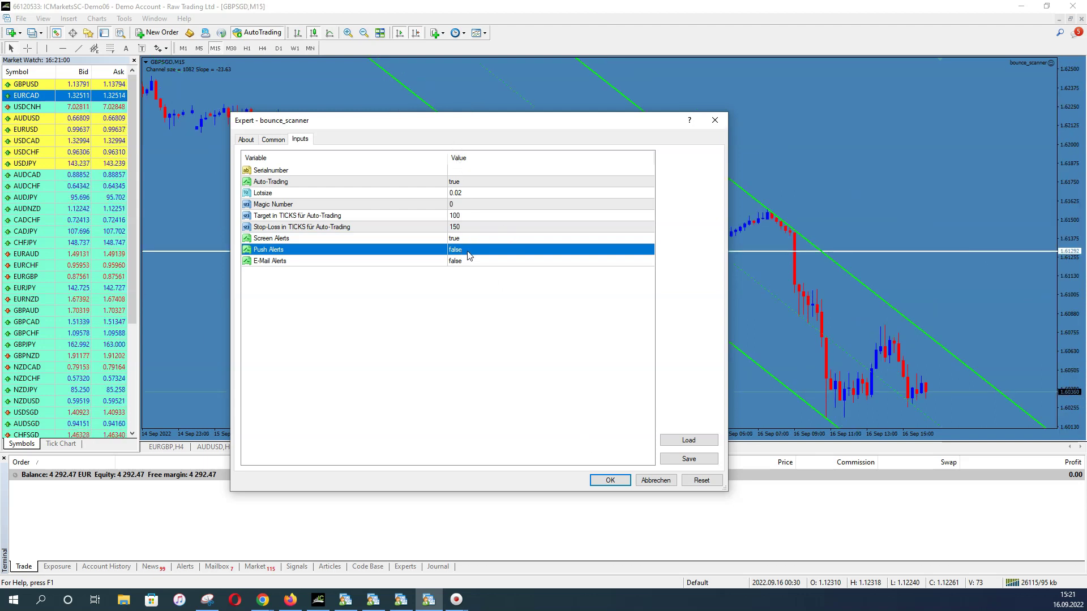
Set Auto-Trading back to false and close the expert's settings without applying the changes
{"action": "left_click", "coordinate": [462, 182]}
{"action": "left_click", "coordinate": [463, 184]}
{"action": "left_click", "coordinate": [464, 192]}
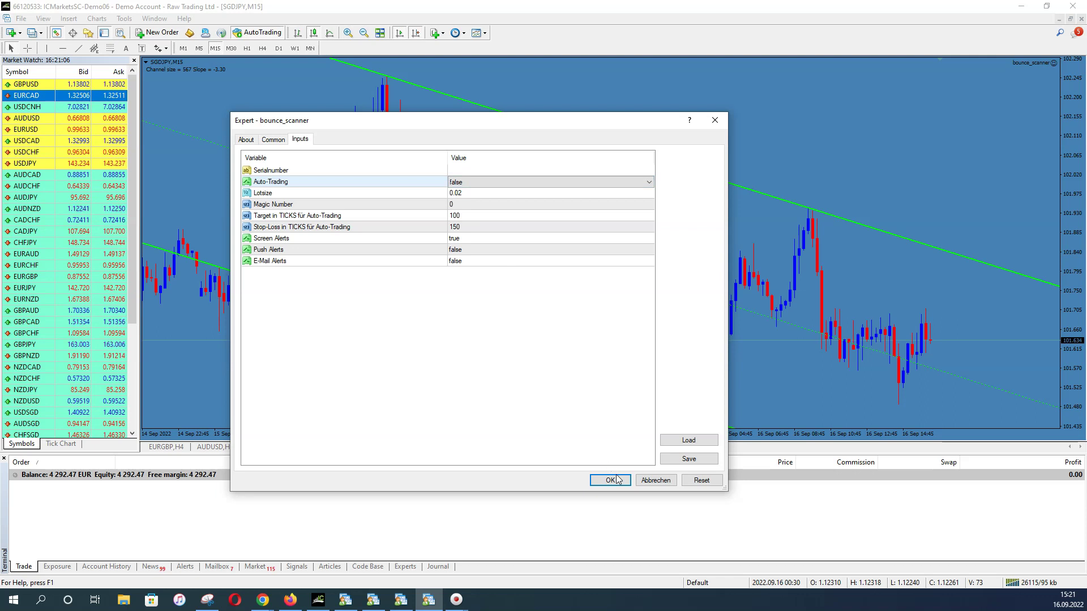
{"action": "left_click", "coordinate": [655, 481]}
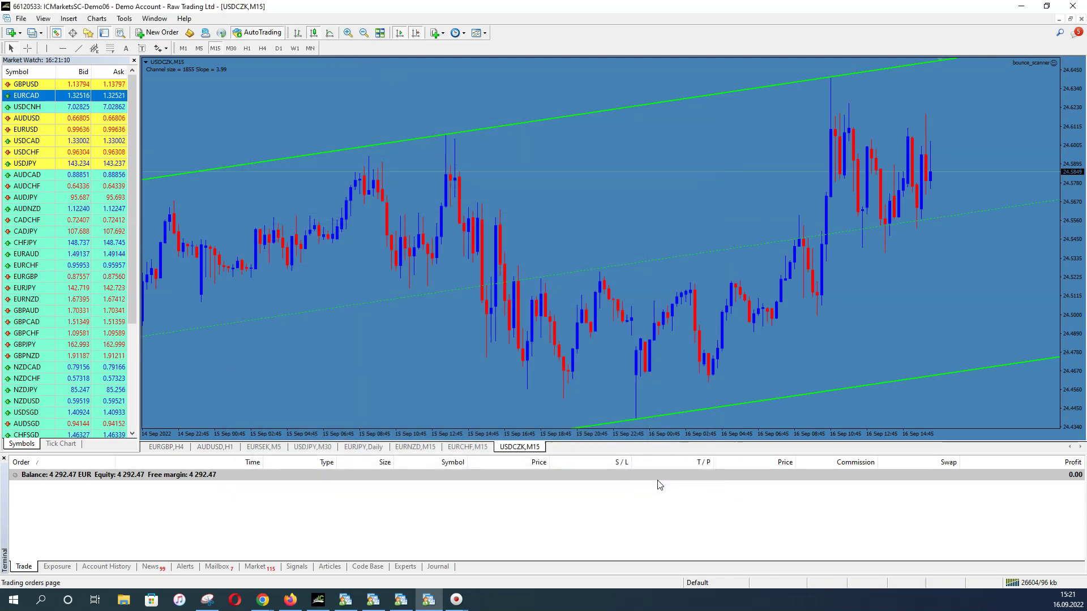